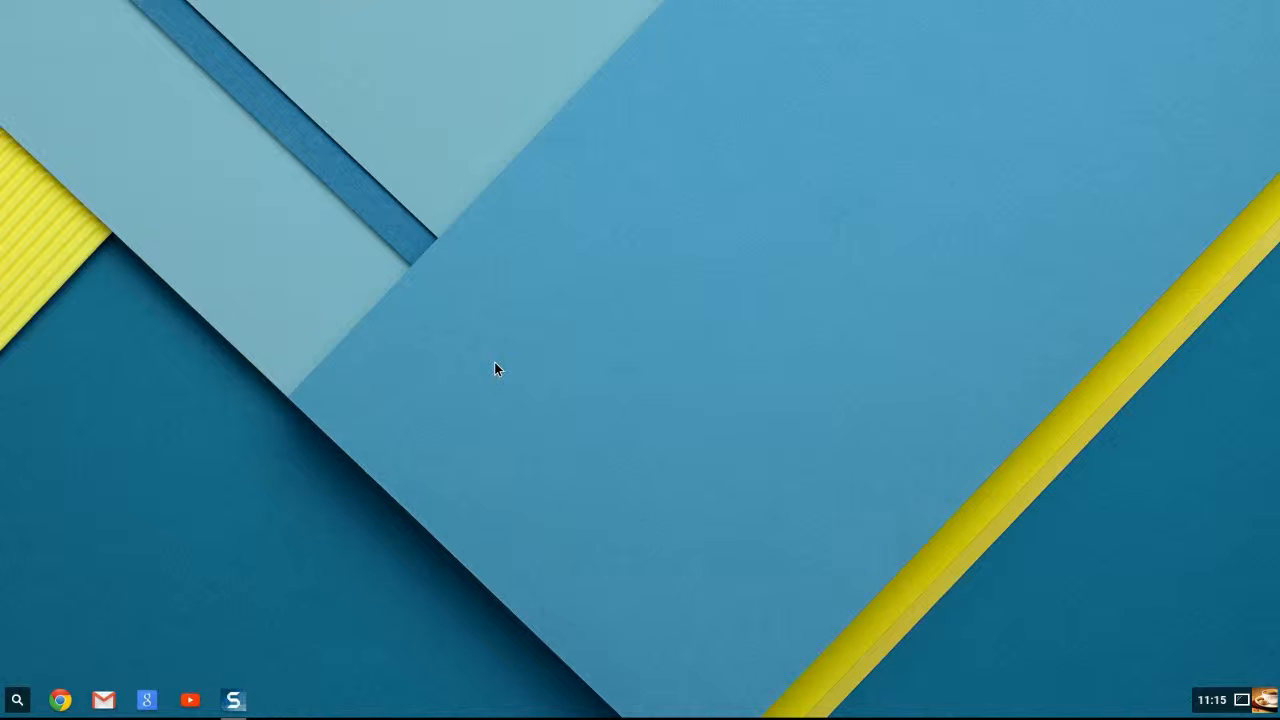
- Open Google Sheets from the full list of installed apps and create a new blank spreadsheet
left_click(12, 706)
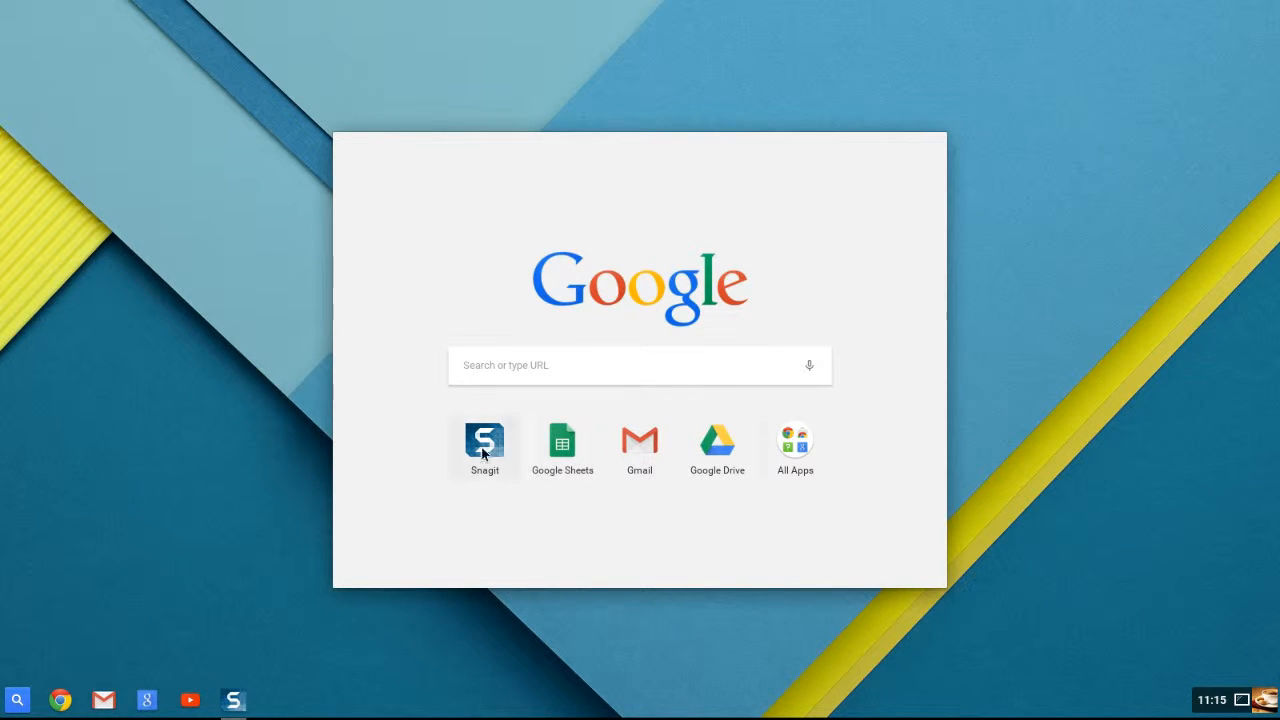
left_click(802, 453)
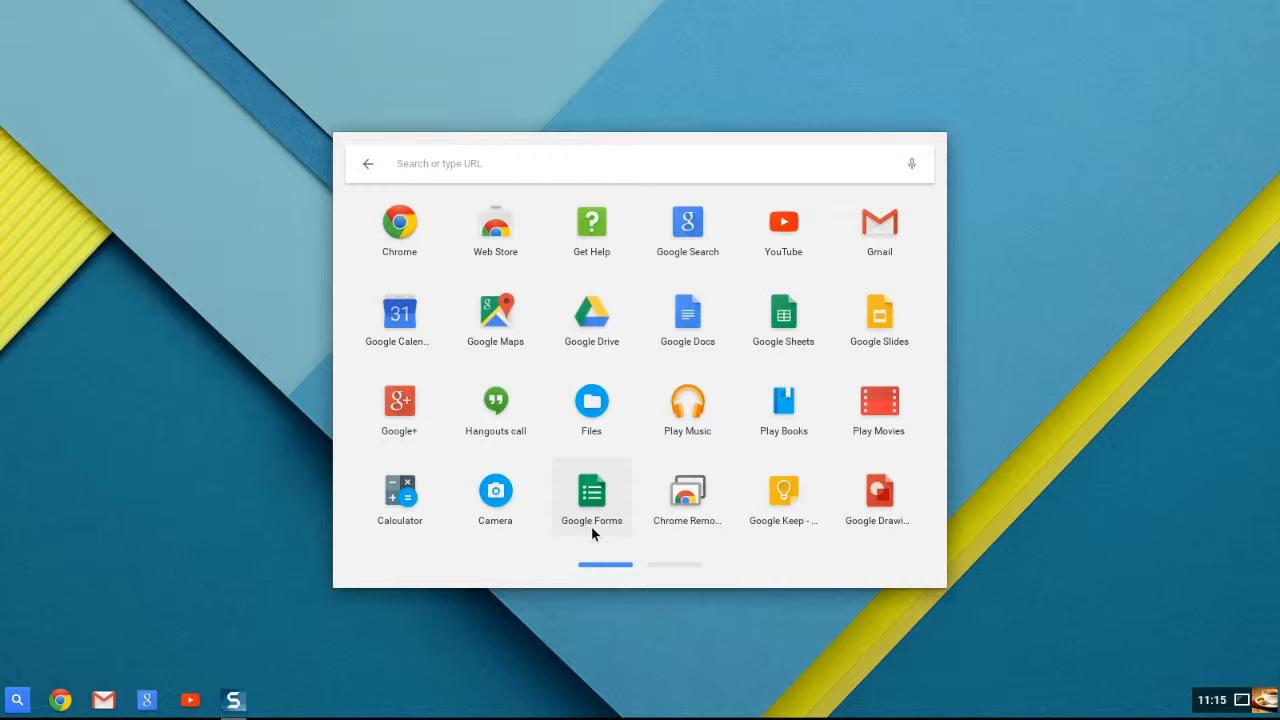
left_click(789, 313)
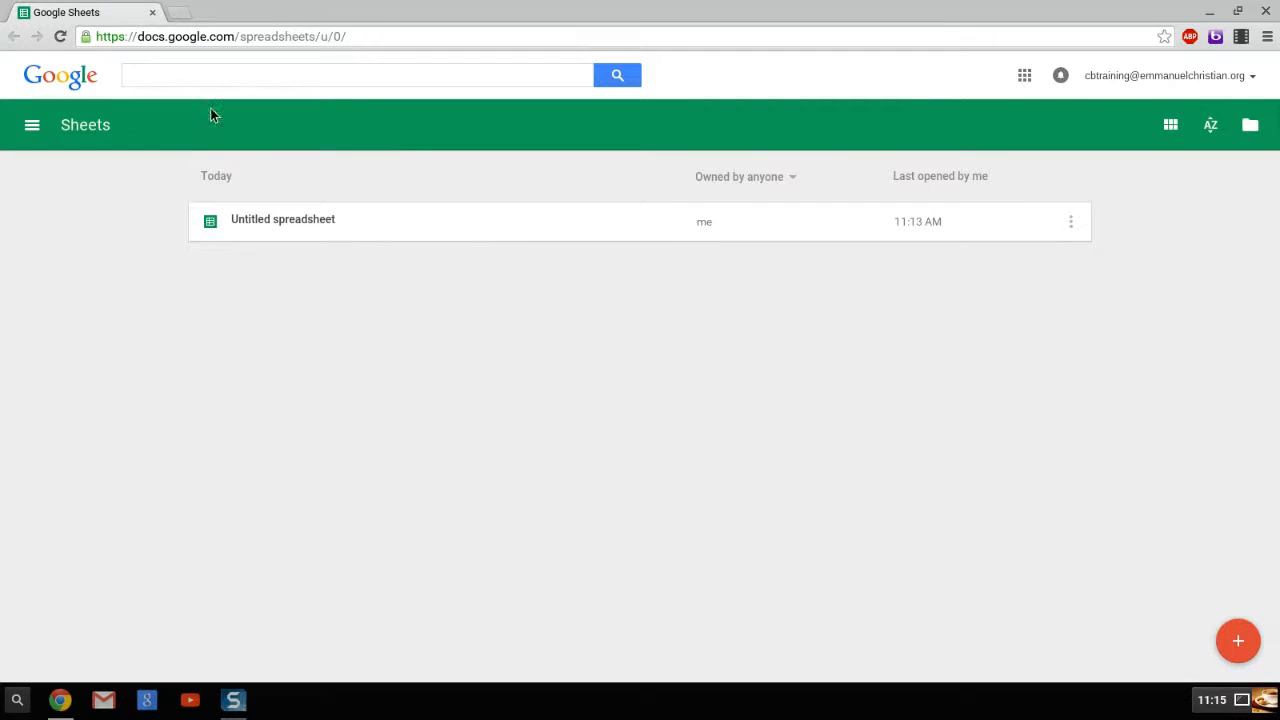
left_click(1236, 632)
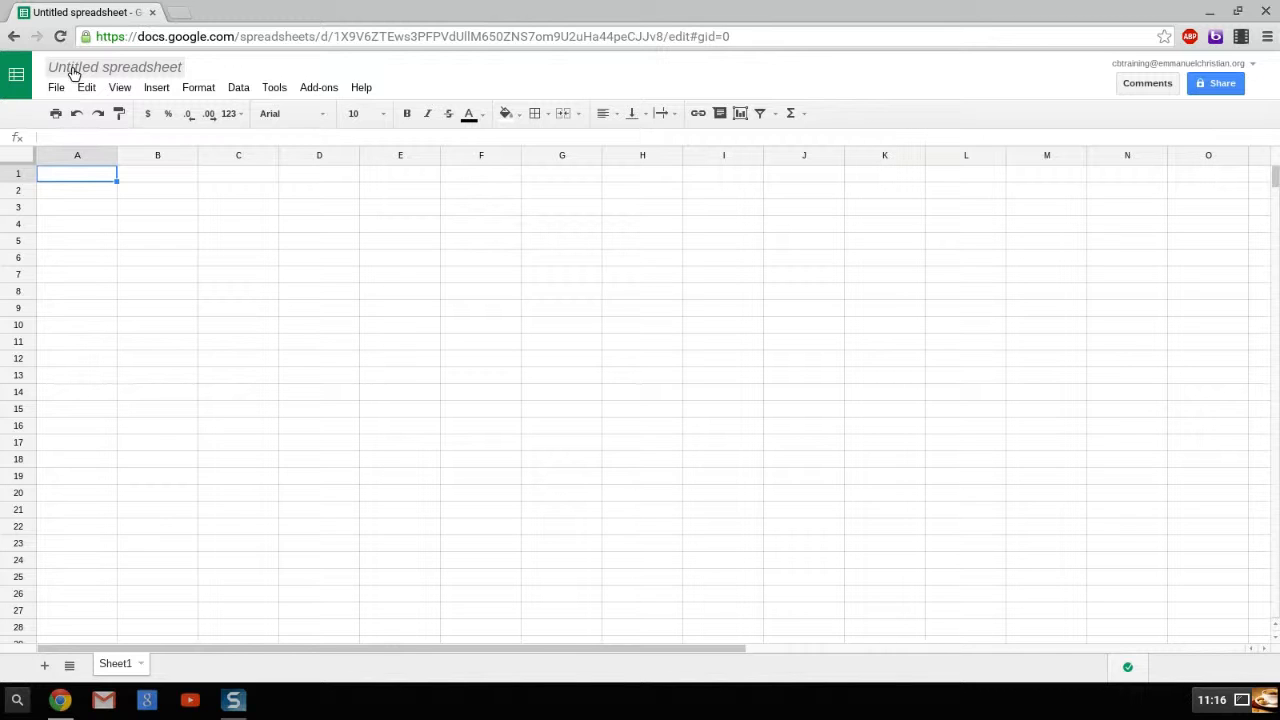
- Rename the spreadsheet as Example Spreadsheet
left_click(73, 74)
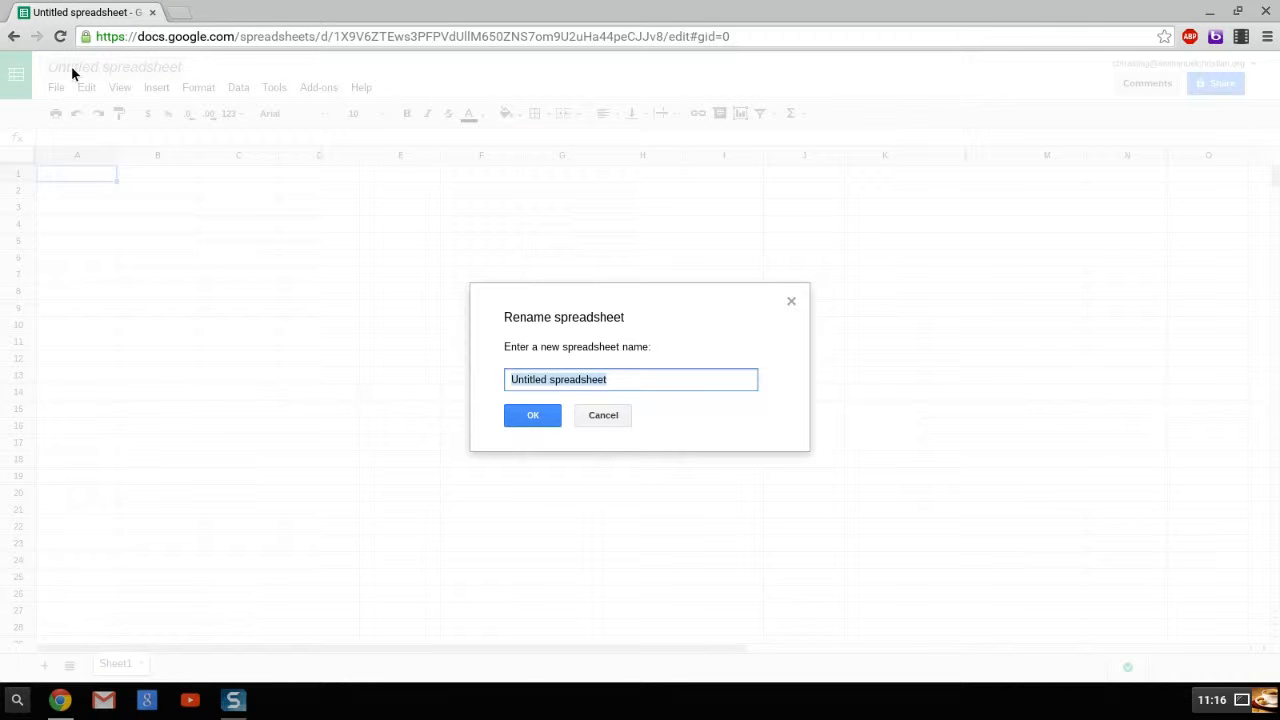
type("Examp")
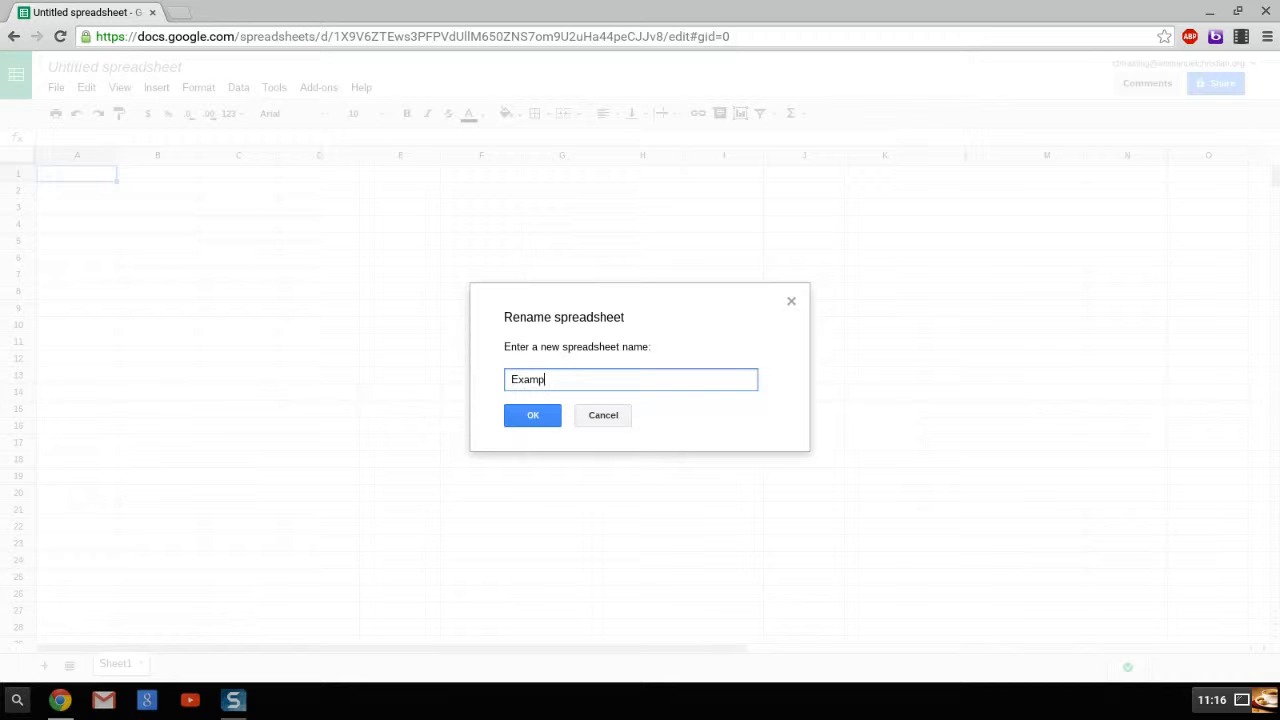
type("le Spreadsheet")
left_click(533, 415)
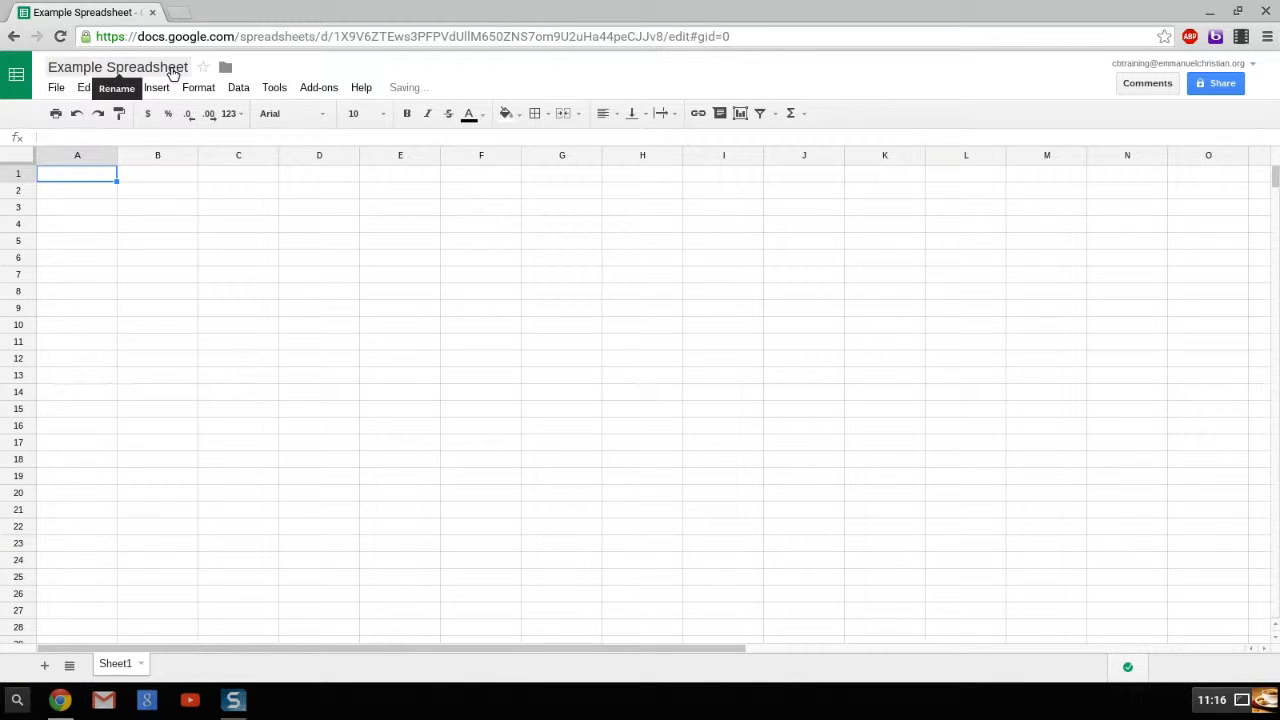
mouse_move(448, 92)
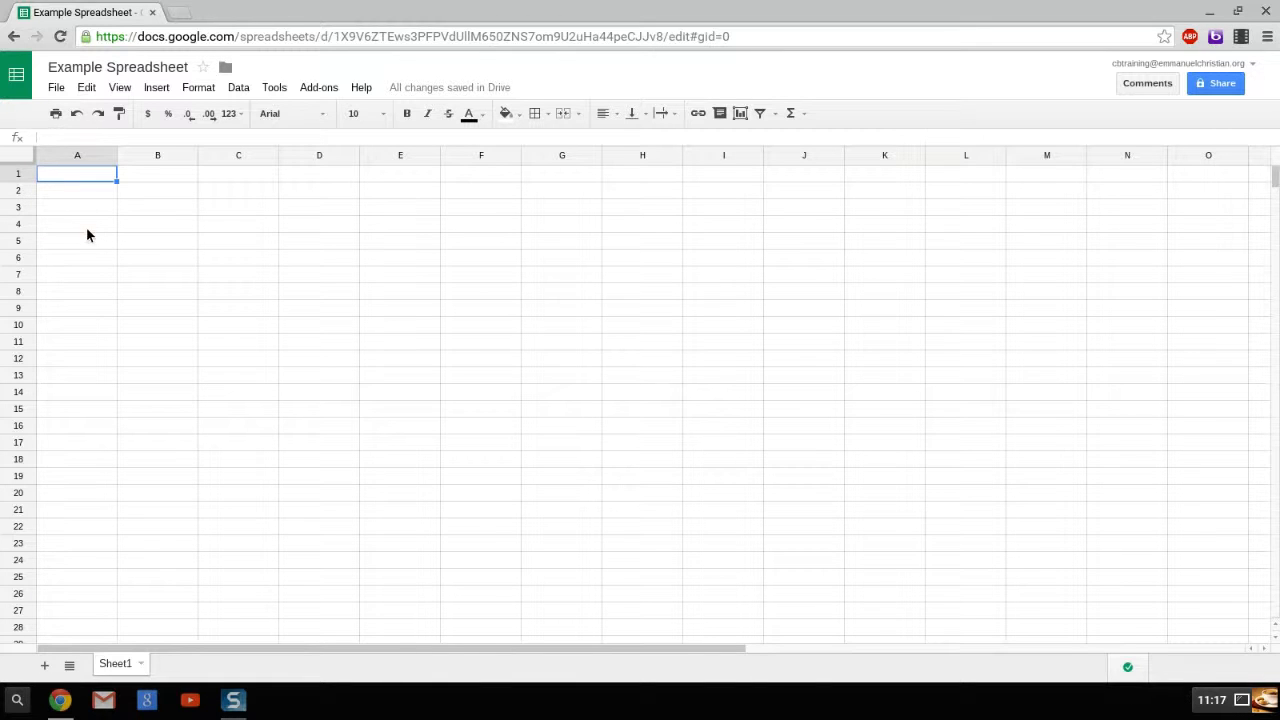
- Move the active cell from A1 to A3, return to A1, and step down to A3 again
left_click(69, 137)
key("Return")
key("Return")
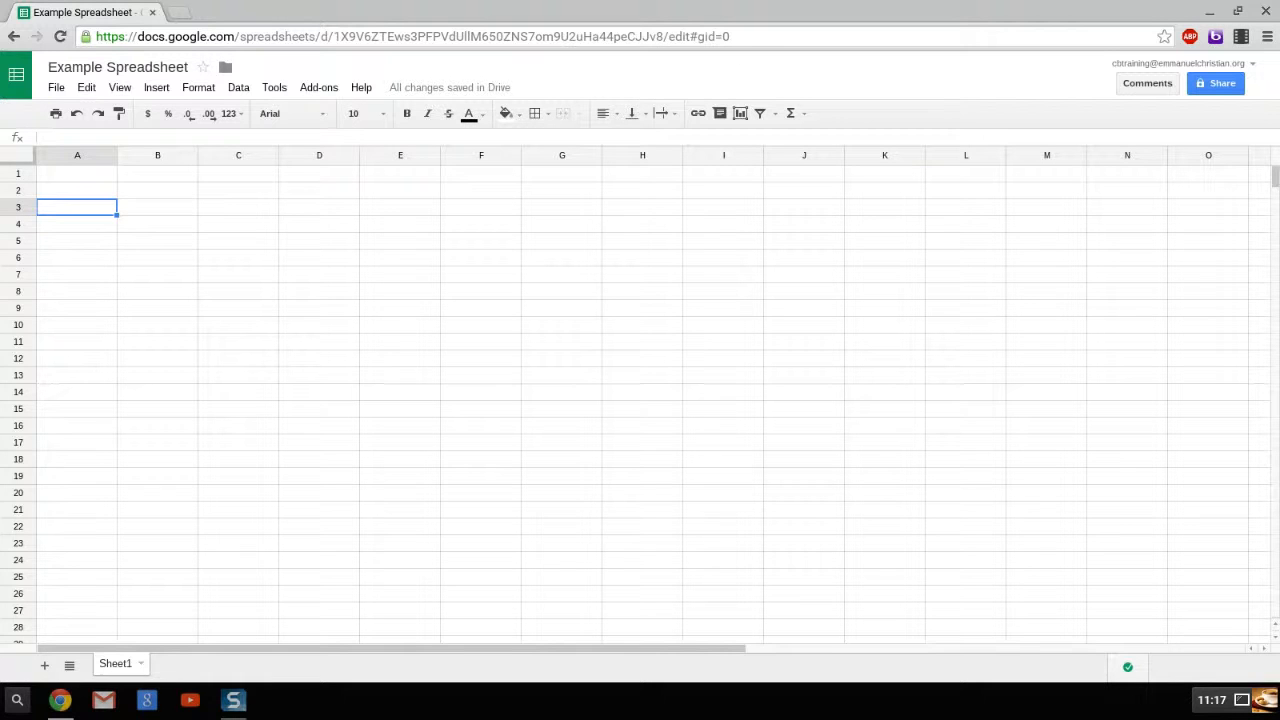
key("Up")
key("Up")
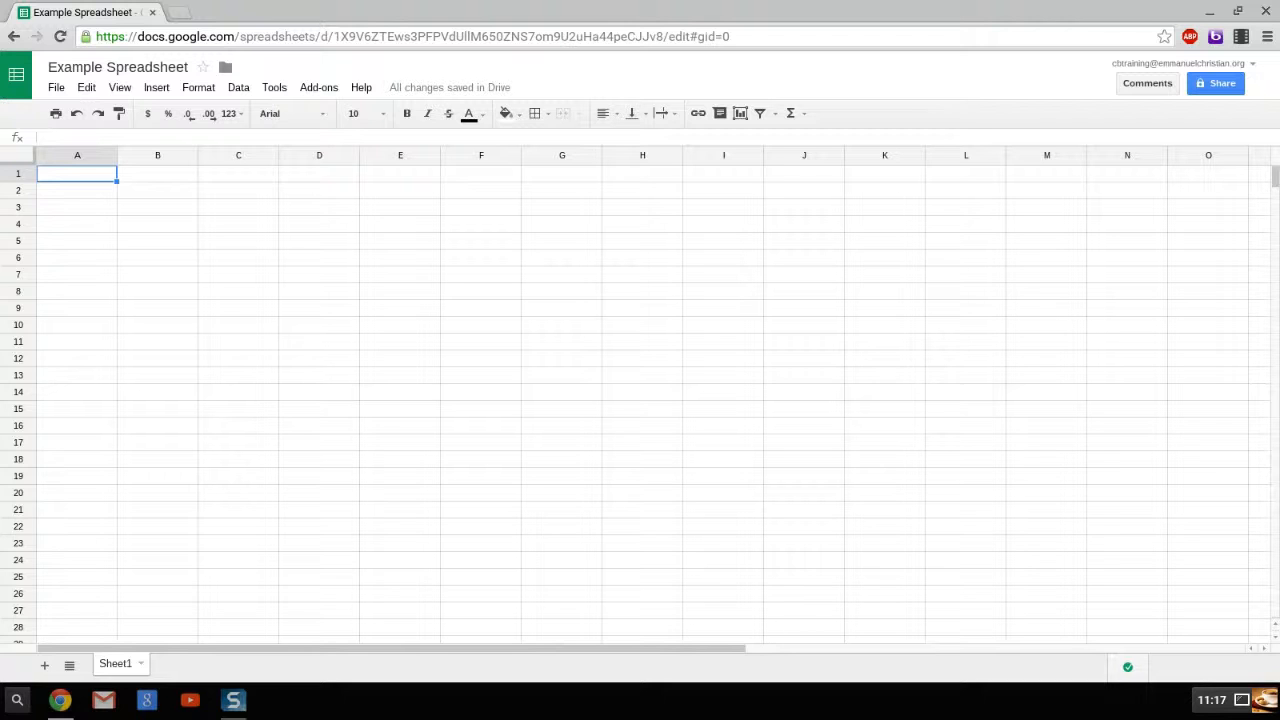
key("Return")
key("Return")
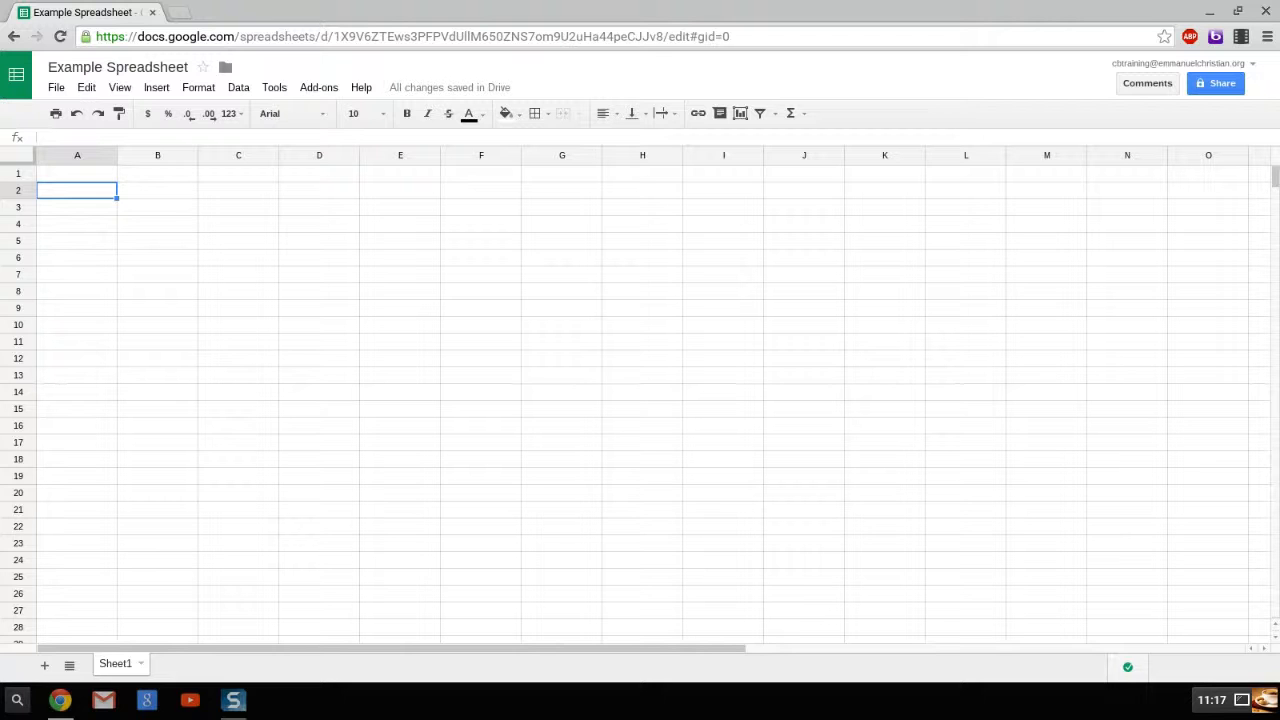
key("Return")
key("Return")
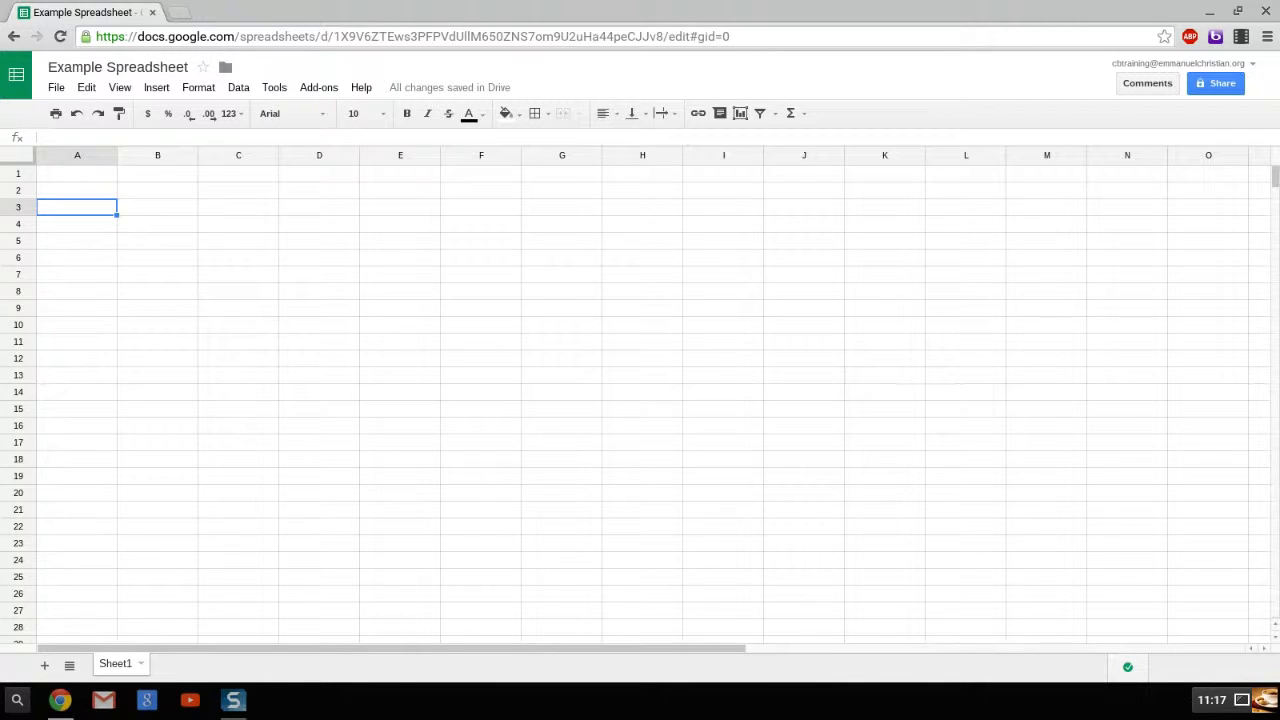
- Move the active cell down column A to at least row 17 and back up to A1
key("Return")
key("Return")
key("Return")
key("Return")
key("Return")
key("Return")
key("Return")
key("Return")
key("Return")
key("Return")
key("Return")
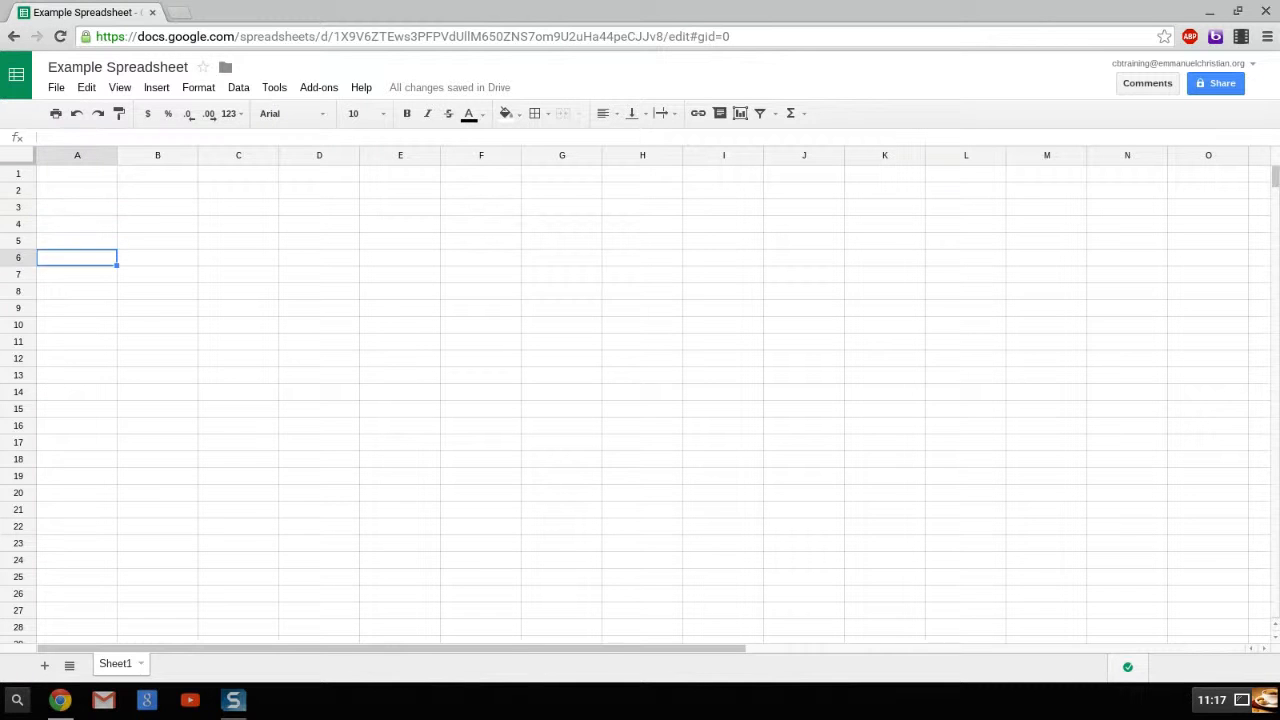
key("Return")
key("Return")
key("Return")
key("Return")
key("Return")
key("Return")
key("Return")
key("Return")
key("Return")
key("Return")
key("Return")
key("Return")
key("Return")
key("Return")
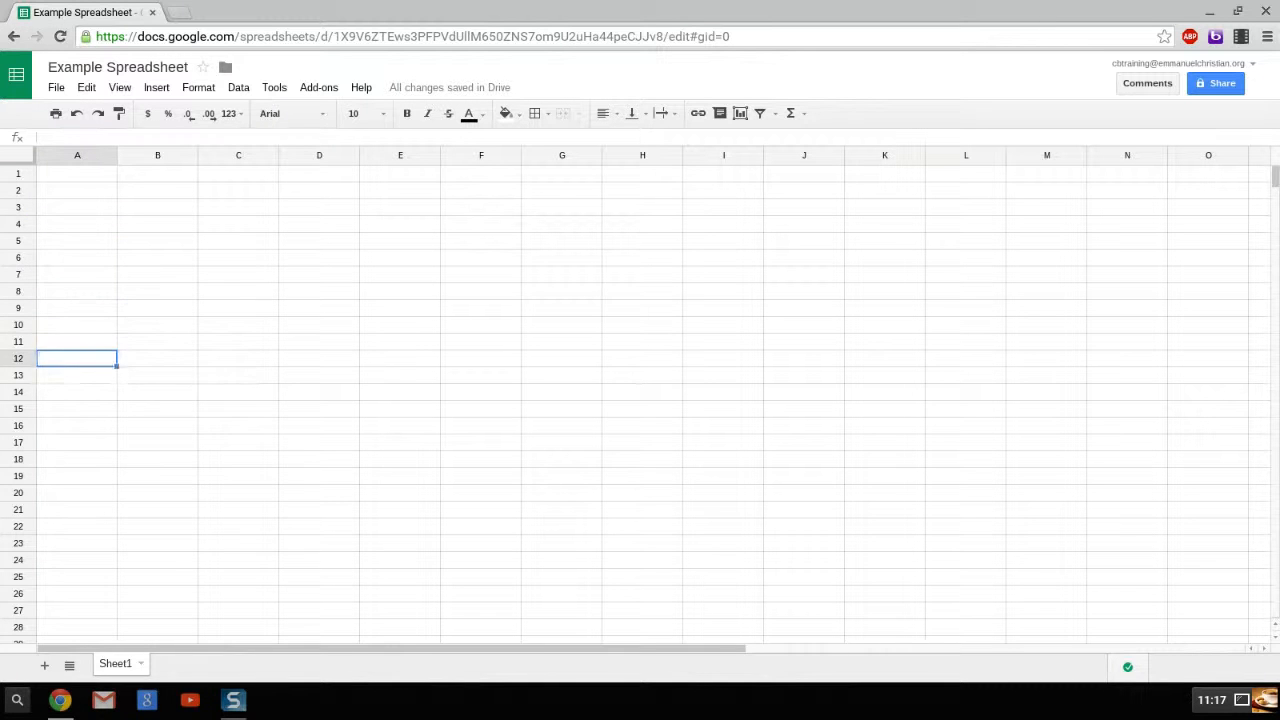
key("Return")
key("Return")
key("Return")
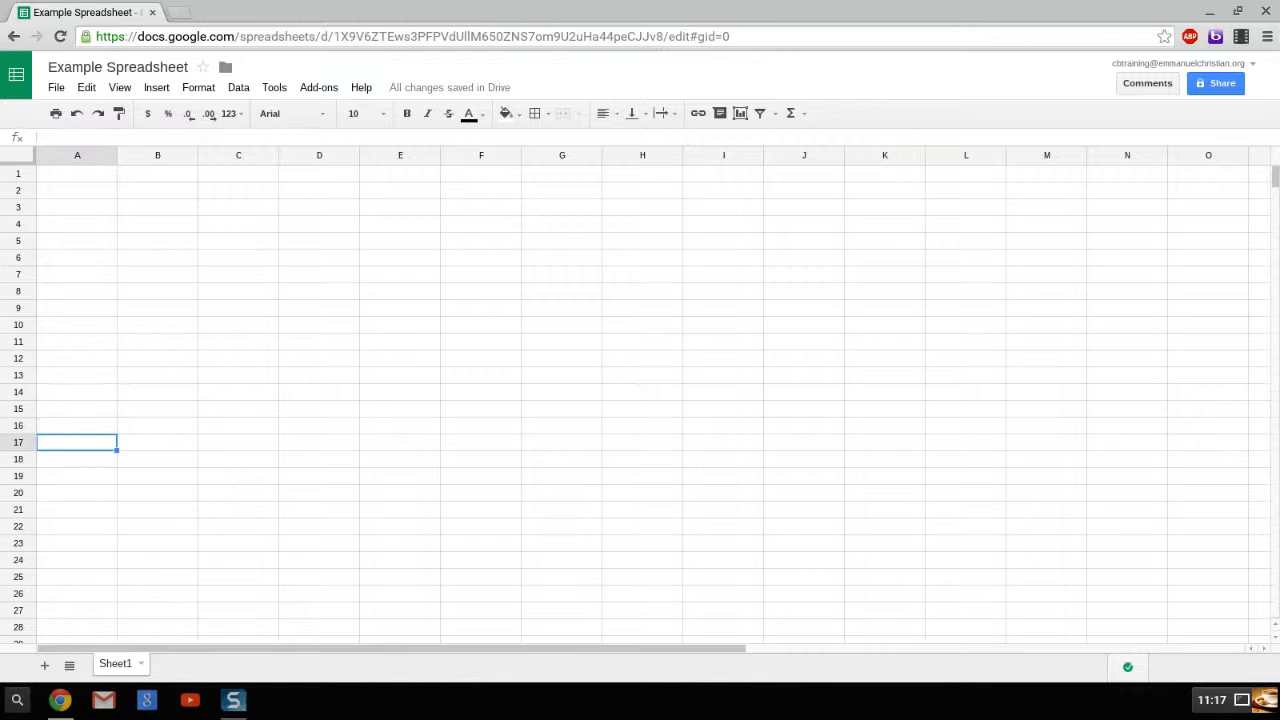
key("Down")
key("Down")
key("Down")
key("Up")
key("Up")
key("Up")
key("Up")
key("Up")
key("Up")
key("Up")
key("Up")
key("Up")
key("Up")
key("Up")
key("Up")
key("Up")
key("Up")
key("Up")
key("Up")
key("Up")
key("Up")
key("Up")
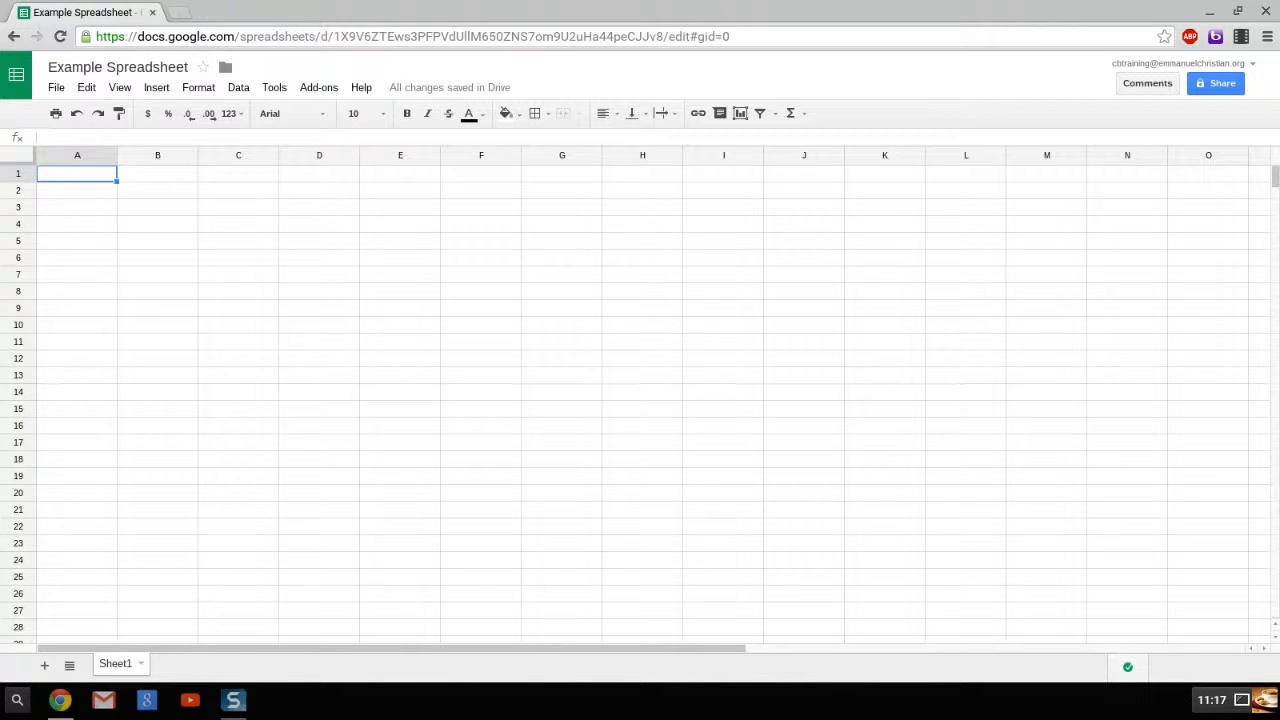
- Move the active cell across row 1 from A1 to H1
key("Right")
key("Right")
key("Right")
key("Right")
key("Right")
key("Right")
key("Right")
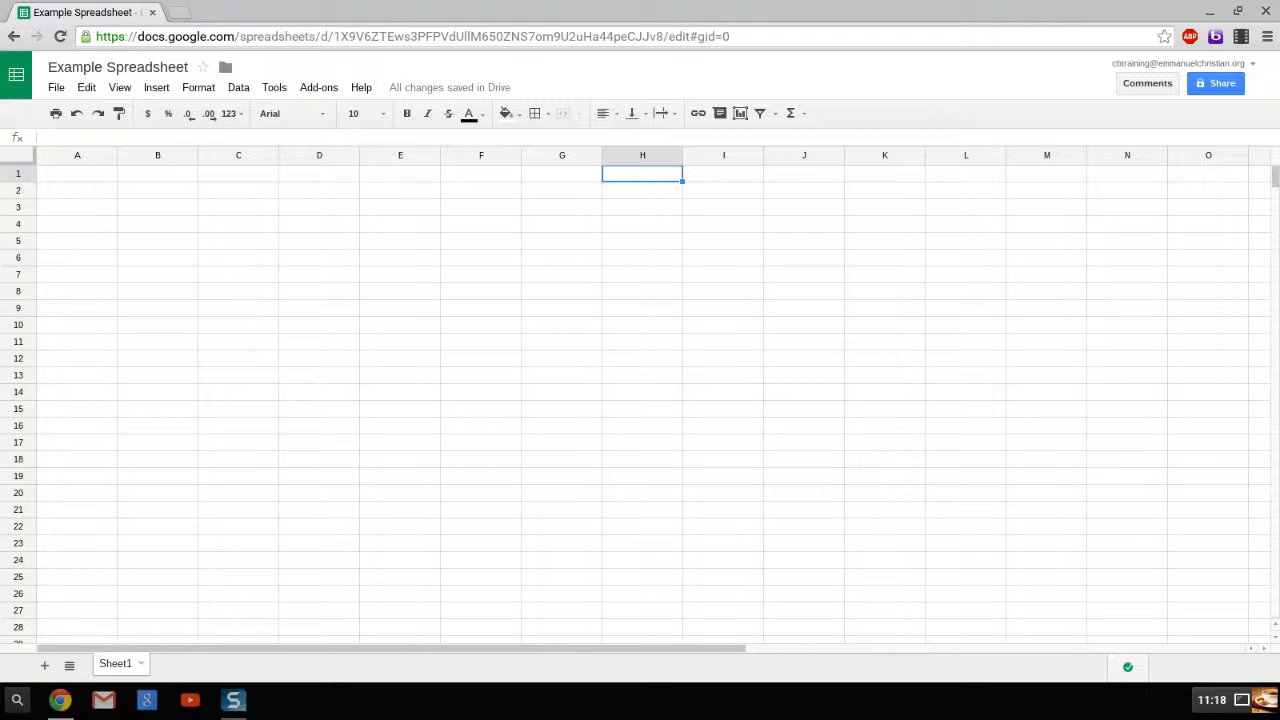
- Enter "test" in cells A2, B2 and C2, finishing the row in A3
key("Return")
key("Return")
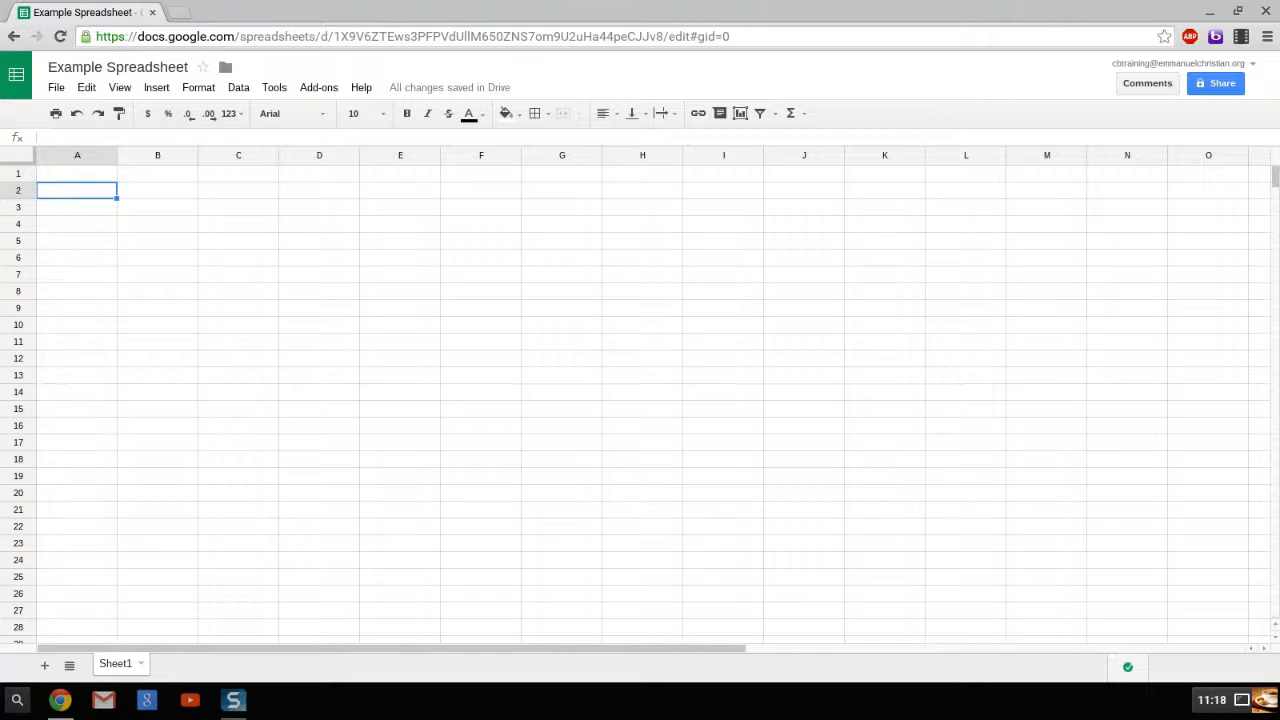
type("test")
key("Tab")
type("test")
key("Tab")
key("Return")
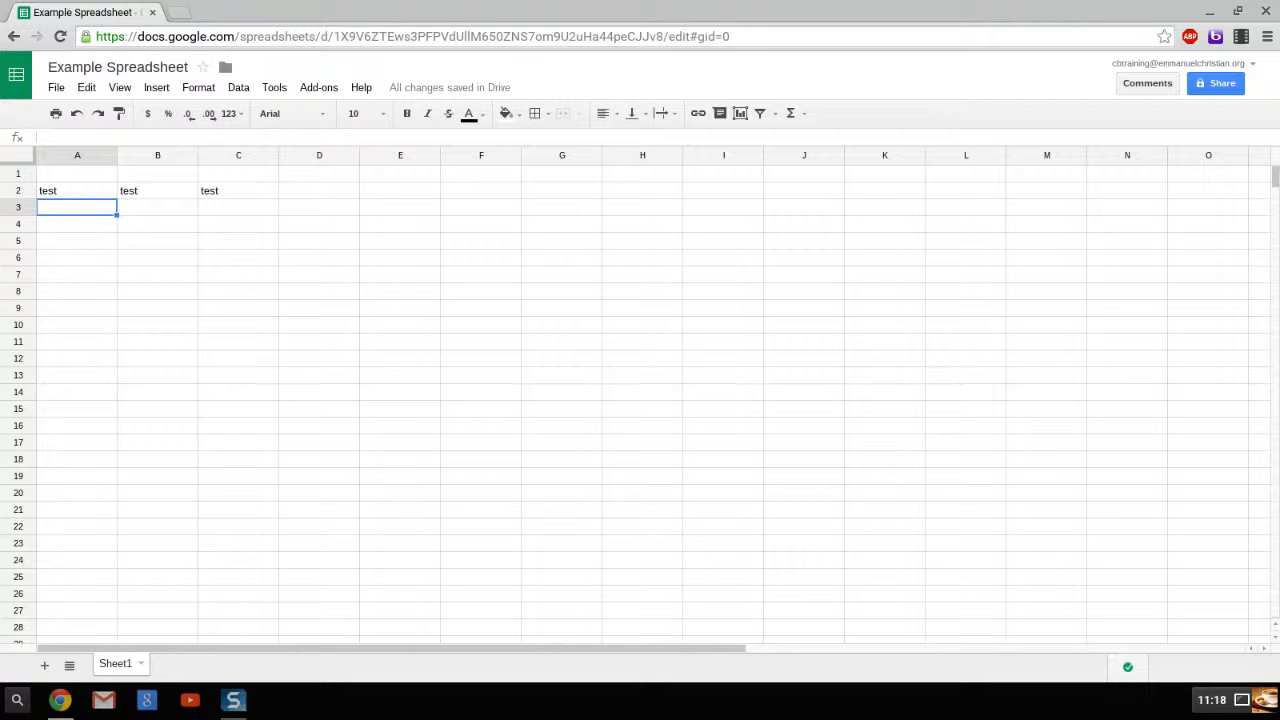
- Clear the contents of cells A2, B2 and C2 one after another, ending on D2
key("Up")
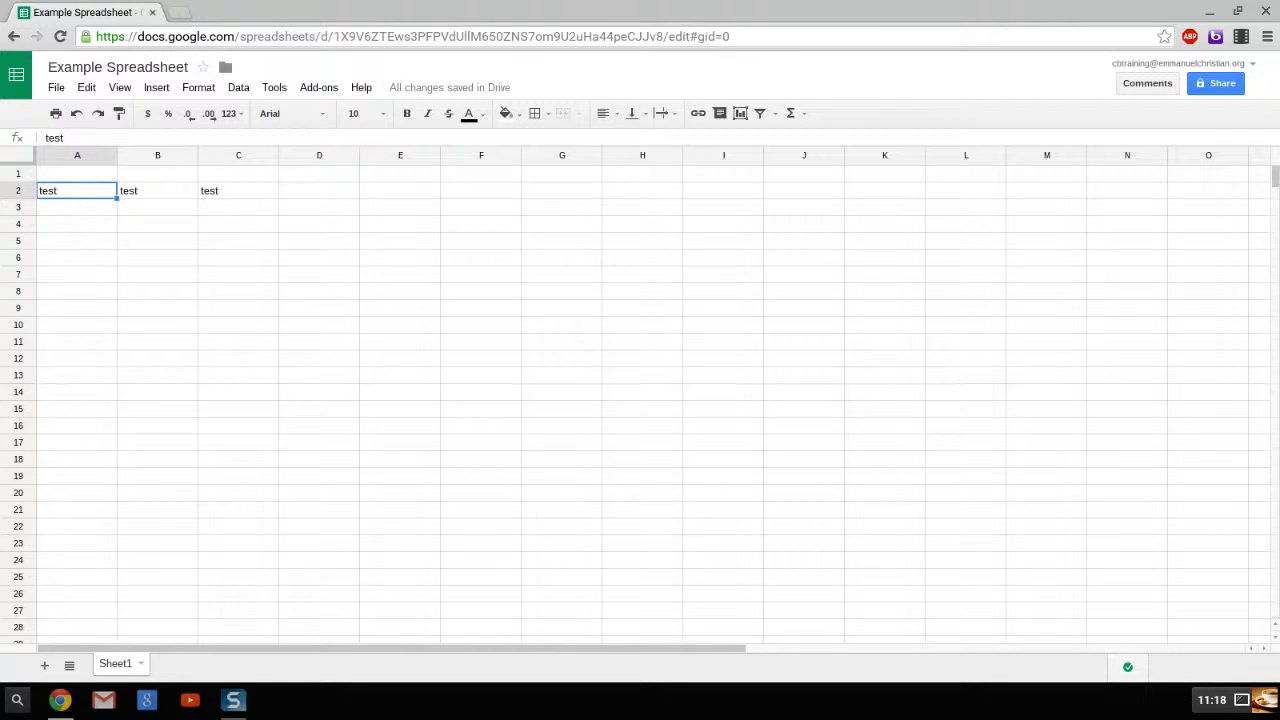
key("Delete")
key("Right")
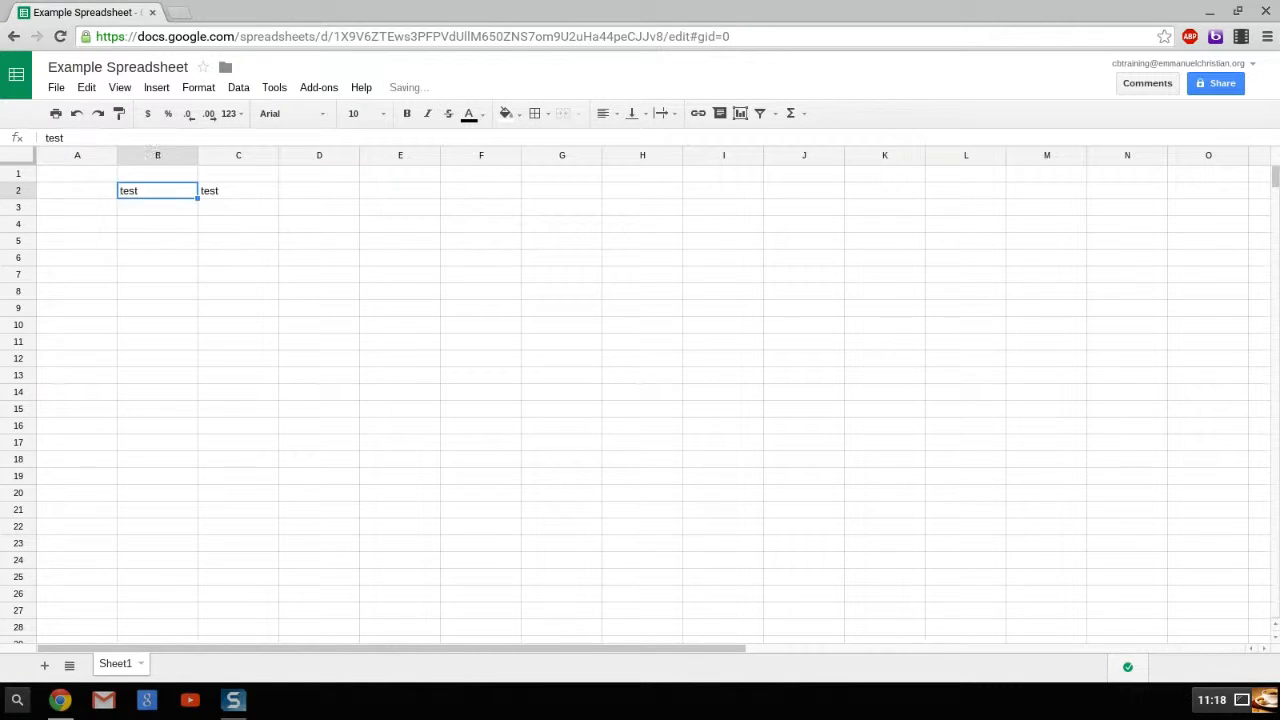
key("Delete")
key("Right")
key("Delete")
key("Right")
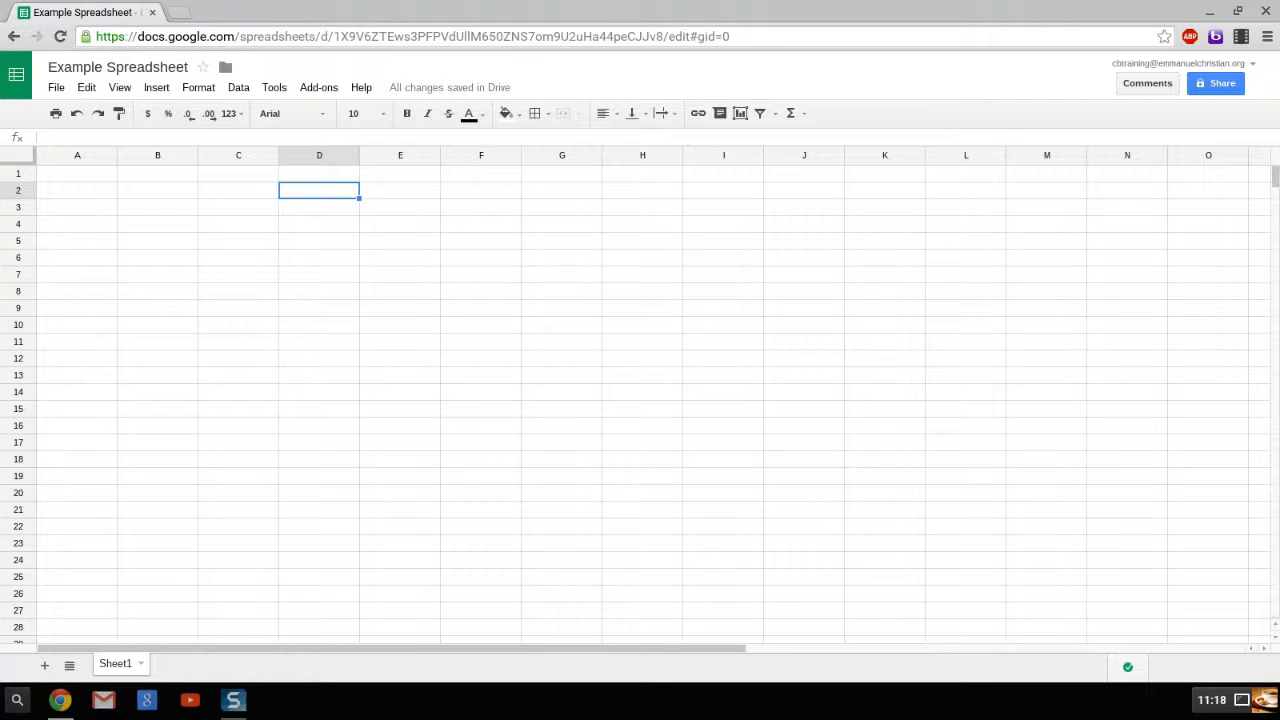
- Enter "test" in D2, erase it character by character in cell editing mode, and return to A1
type("test")
key("Return")
key("Up")
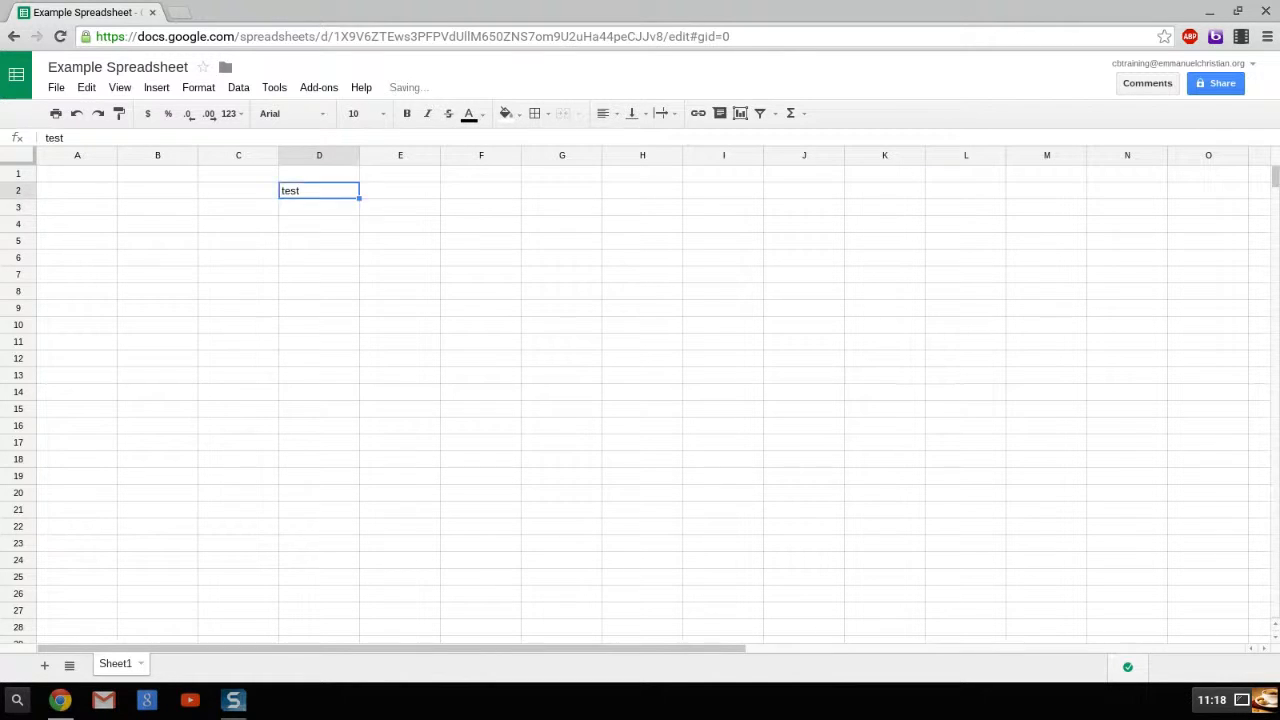
key("Return")
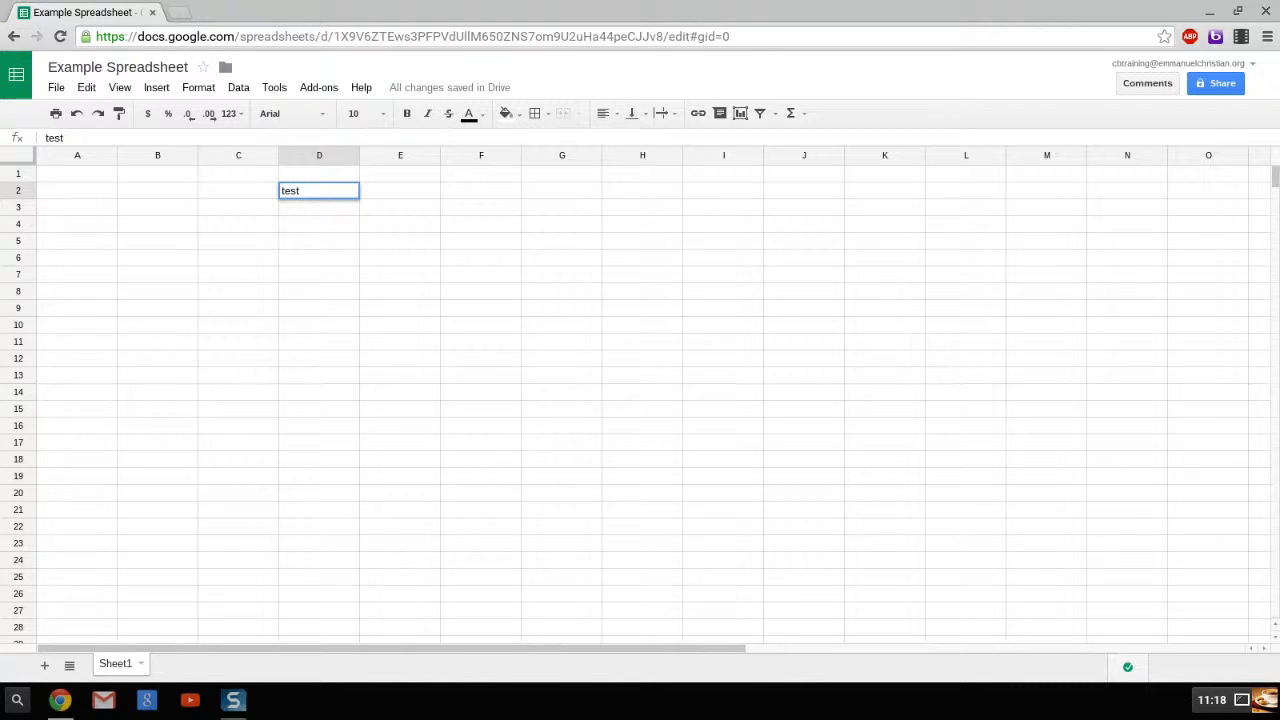
key("BackSpace")
key("BackSpace")
key("BackSpace")
key("BackSpace")
left_click(59, 167)
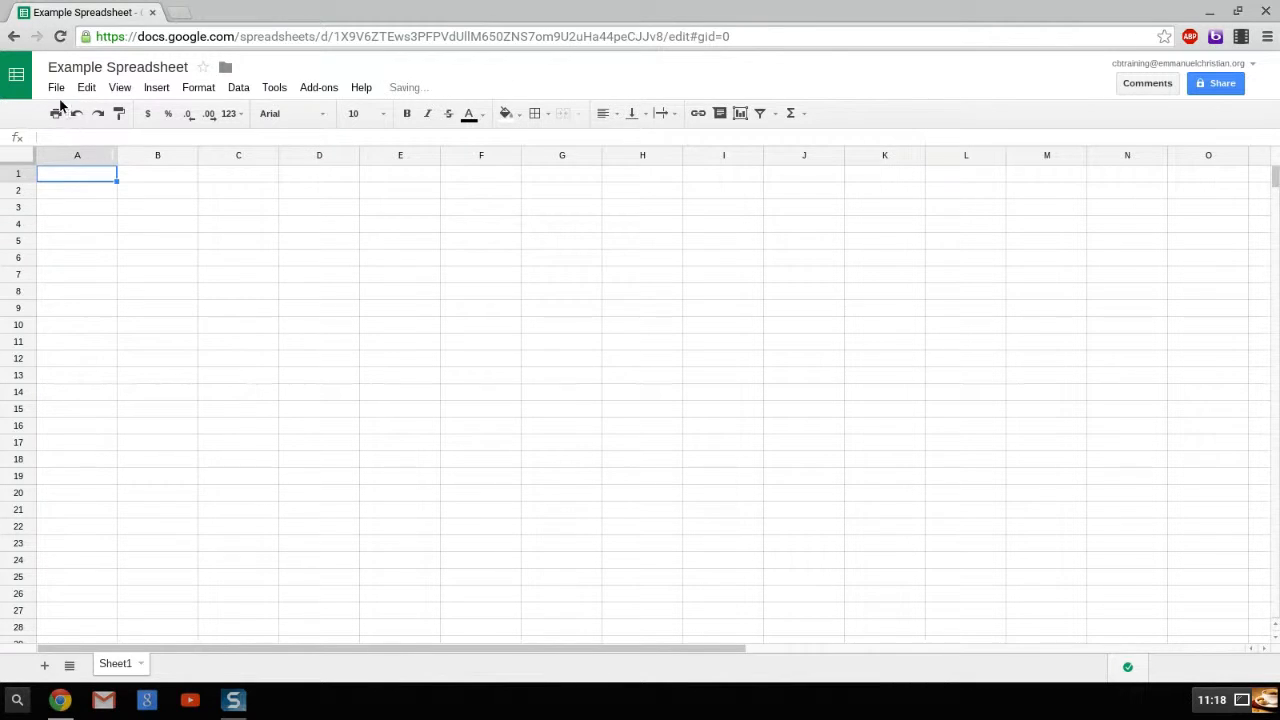
- View the spreadsheet settings for locale, time zone and recalculation, and close them without saving
left_click(56, 88)
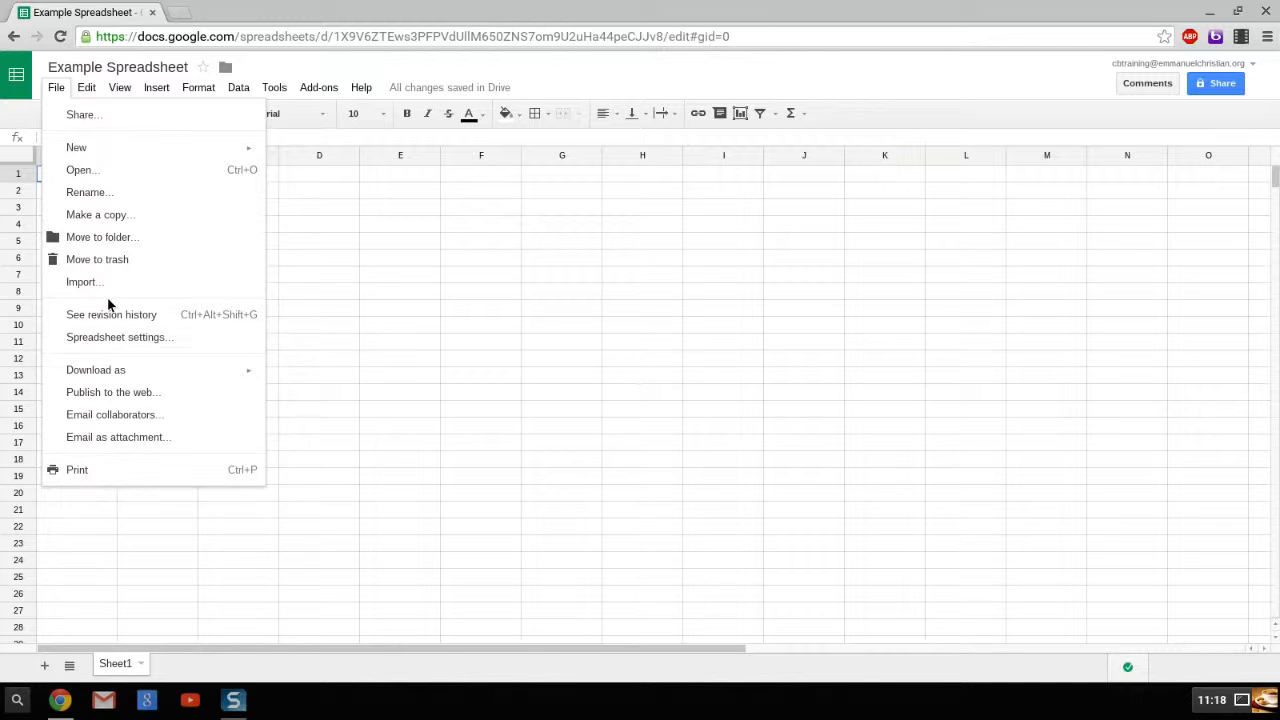
left_click(86, 88)
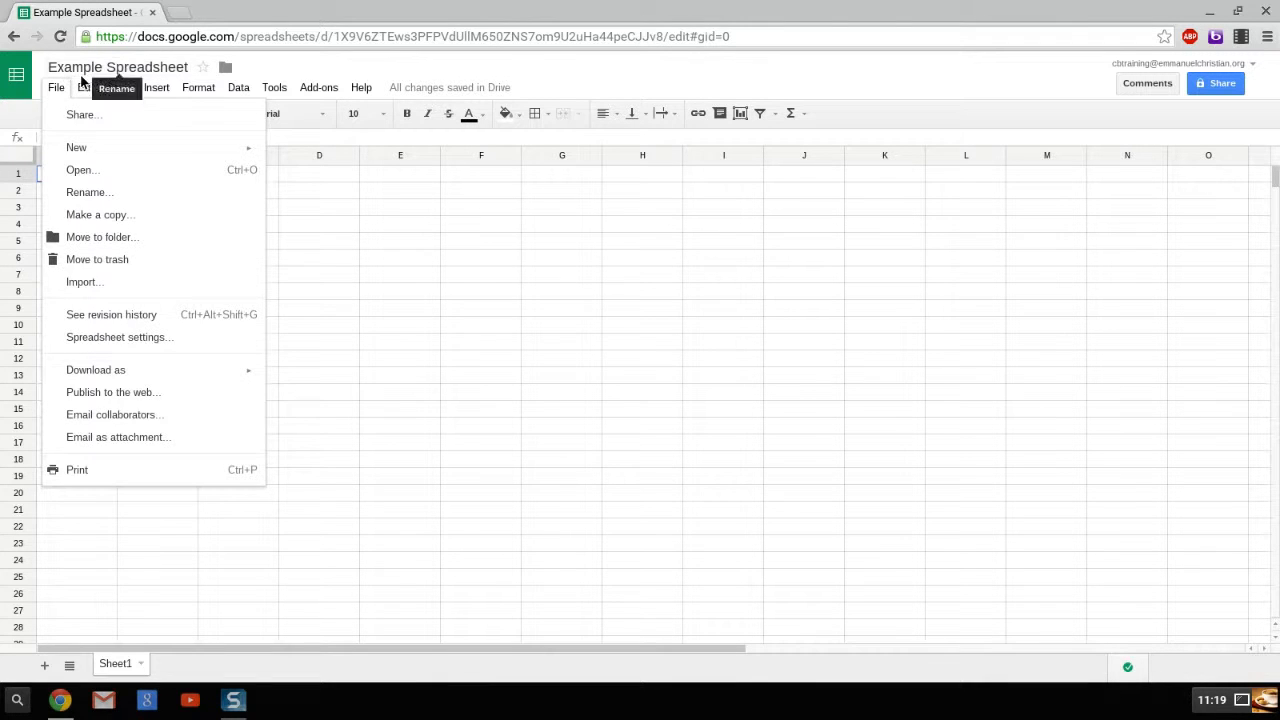
mouse_move(119, 90)
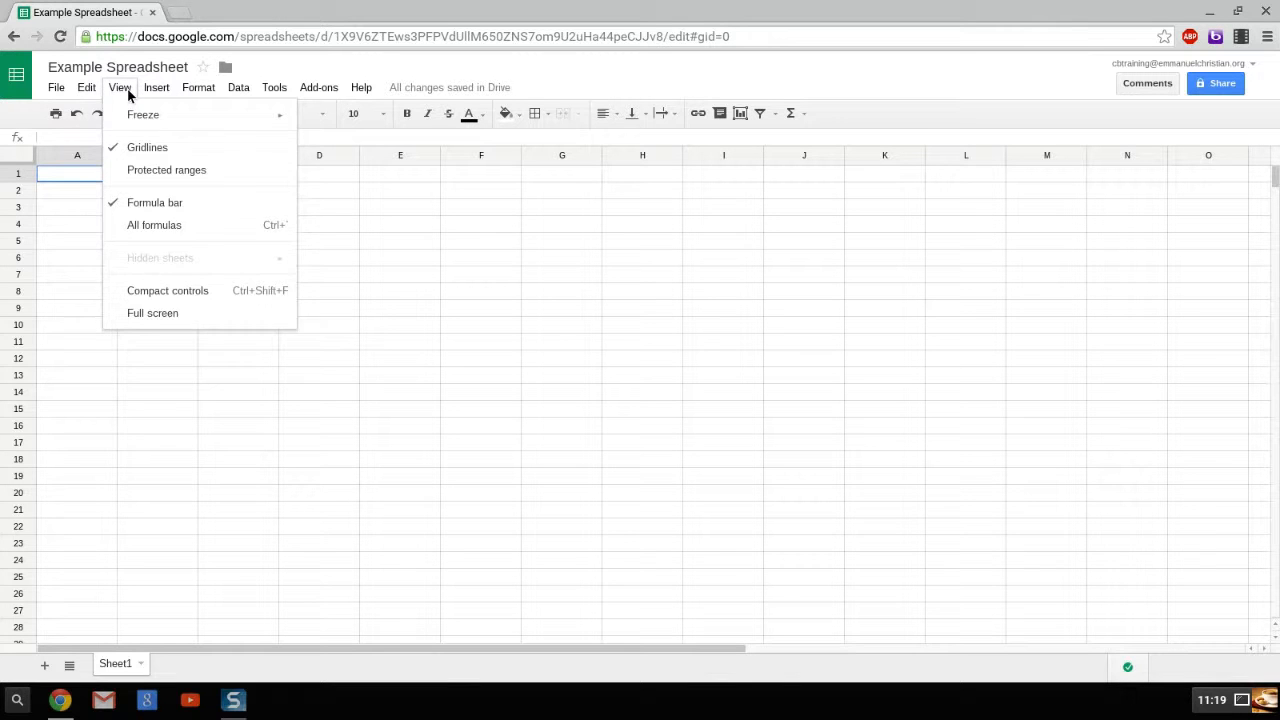
mouse_move(62, 92)
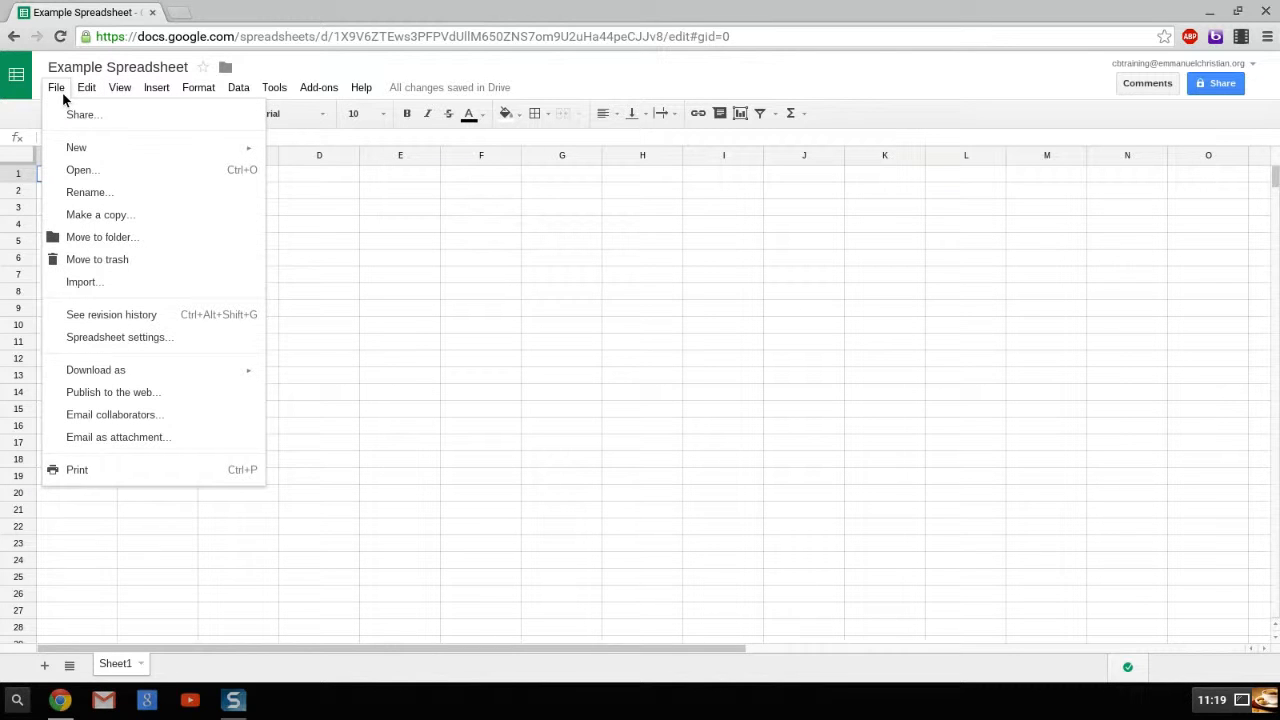
left_click(119, 340)
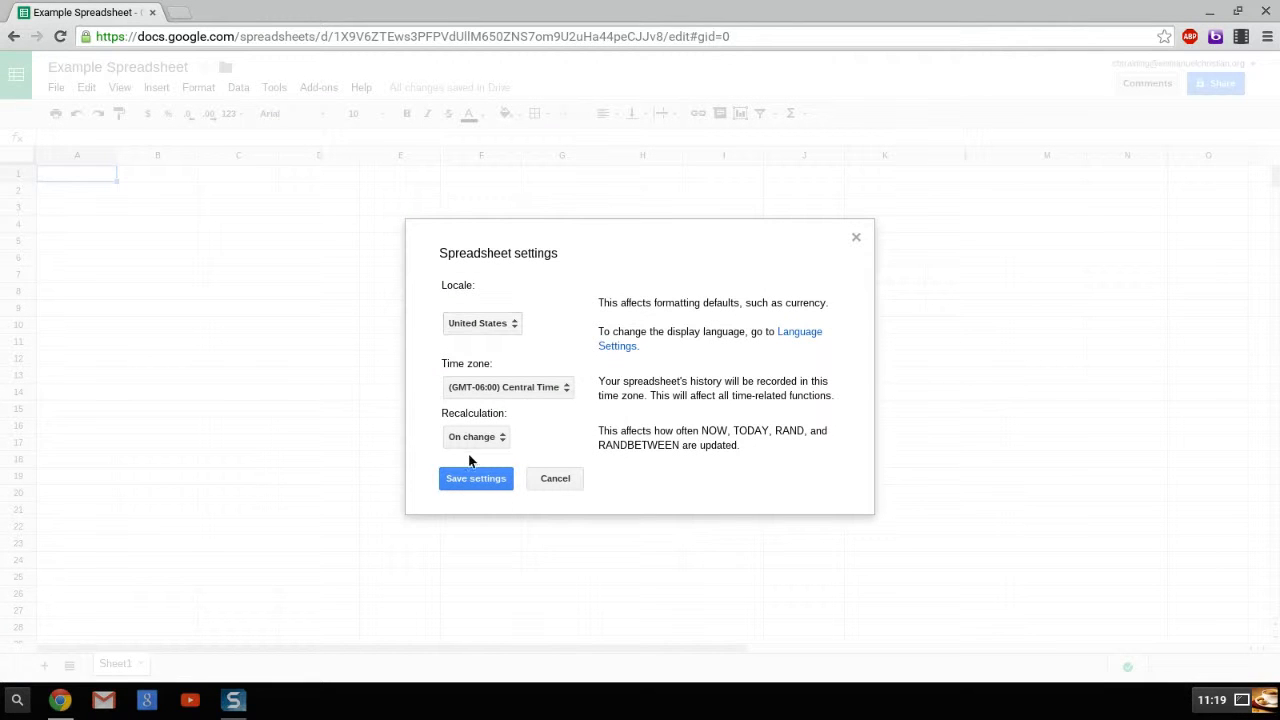
left_click(550, 480)
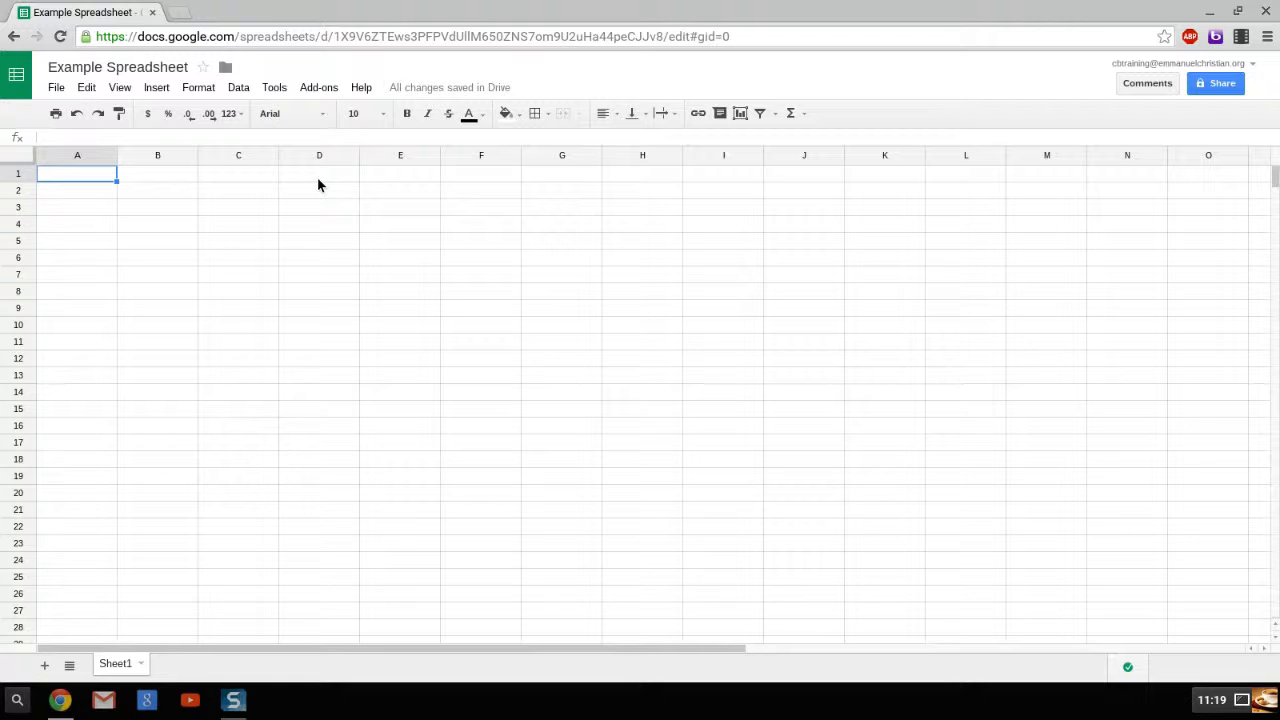
- Delete rows 2 to 17 and make A6 the active cell
left_click(72, 88)
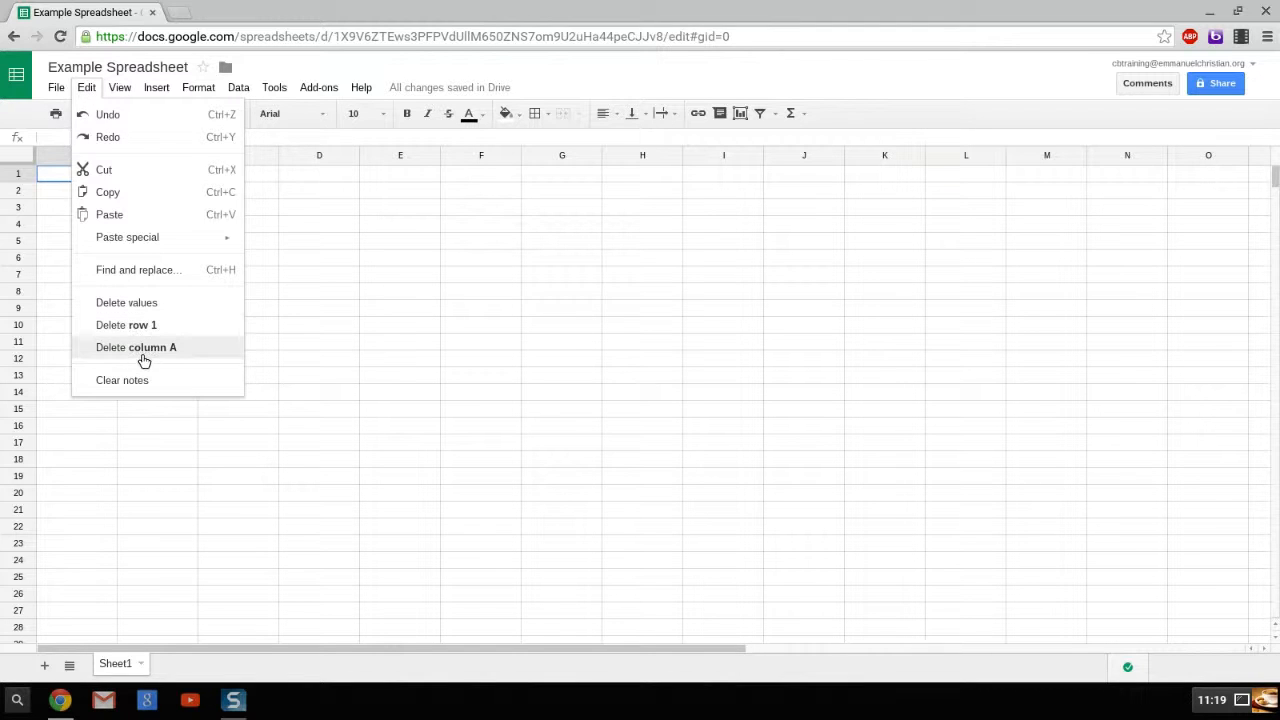
left_click(27, 213)
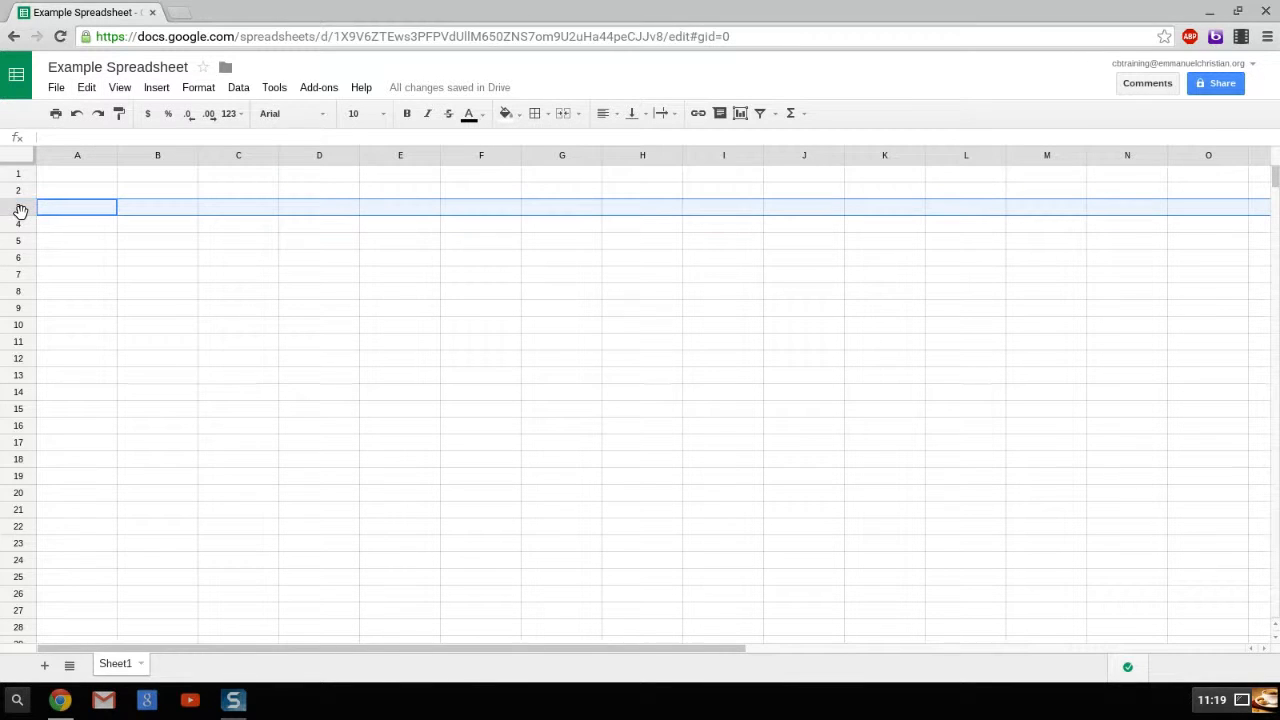
left_click_drag(20, 208, 22, 238)
left_click_drag(17, 192, 14, 220)
right_click(14, 208)
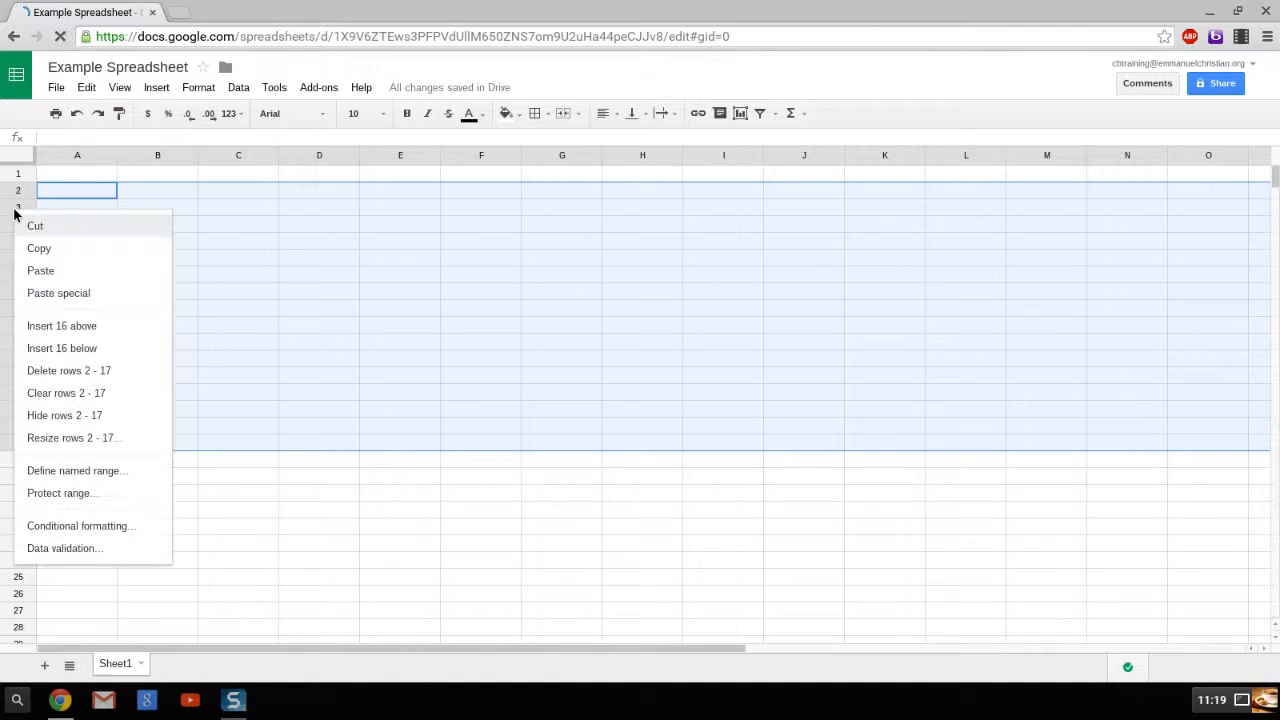
left_click(58, 372)
left_click(80, 257)
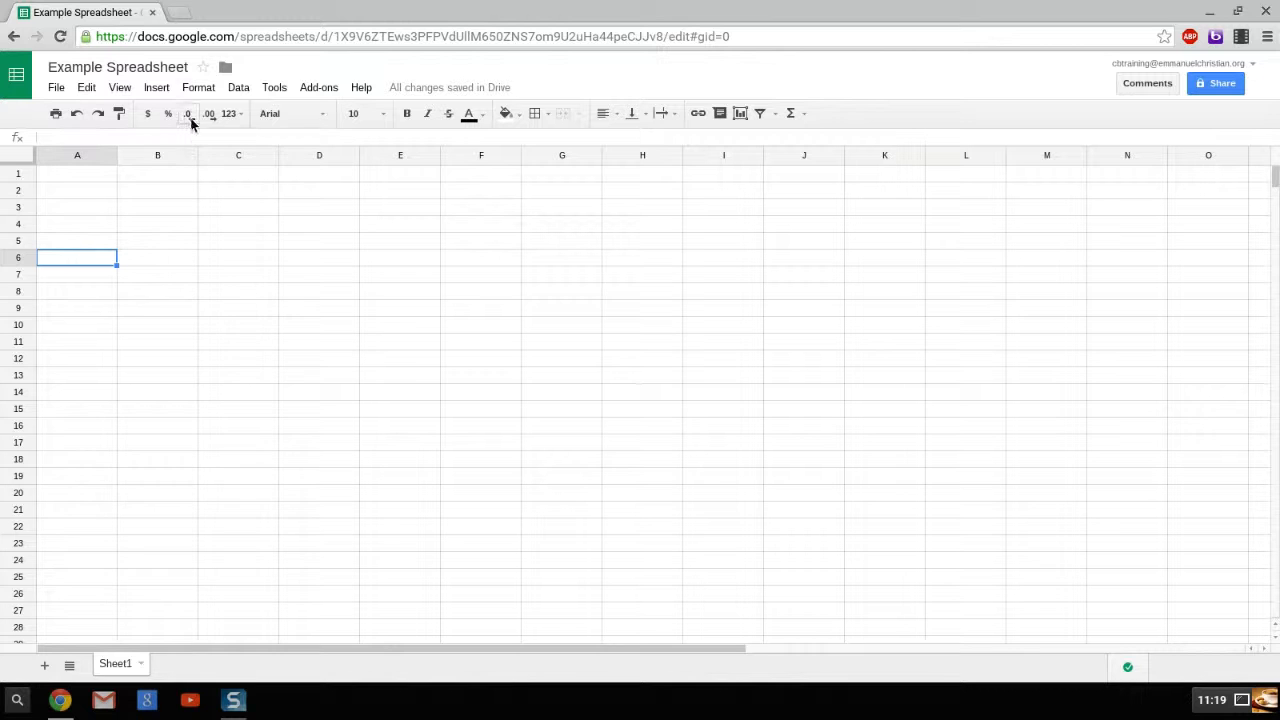
left_click(158, 89)
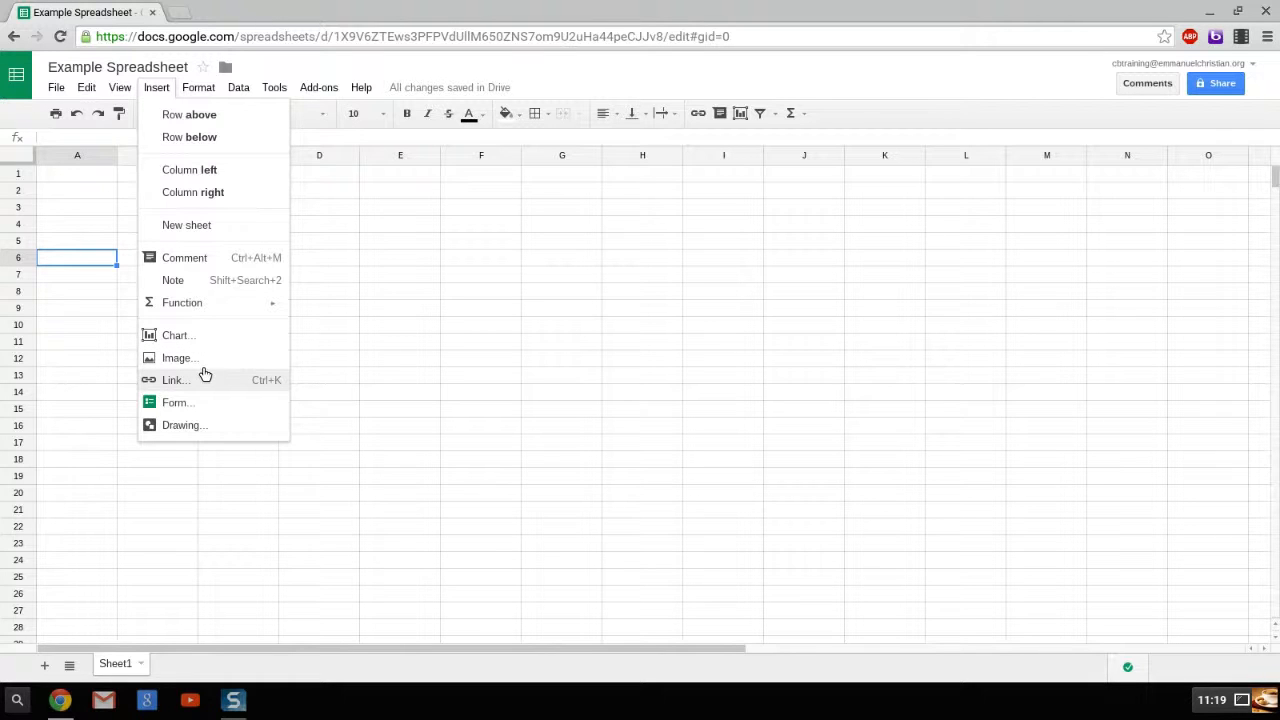
mouse_move(196, 86)
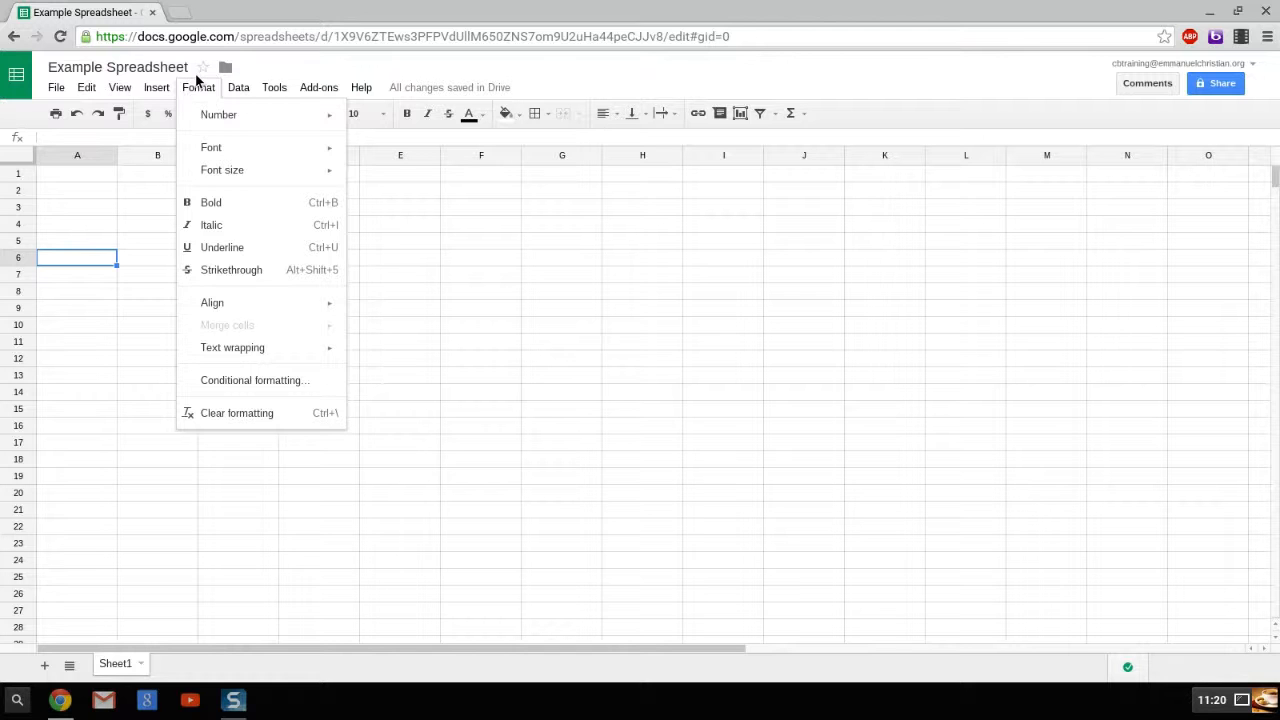
left_click(201, 90)
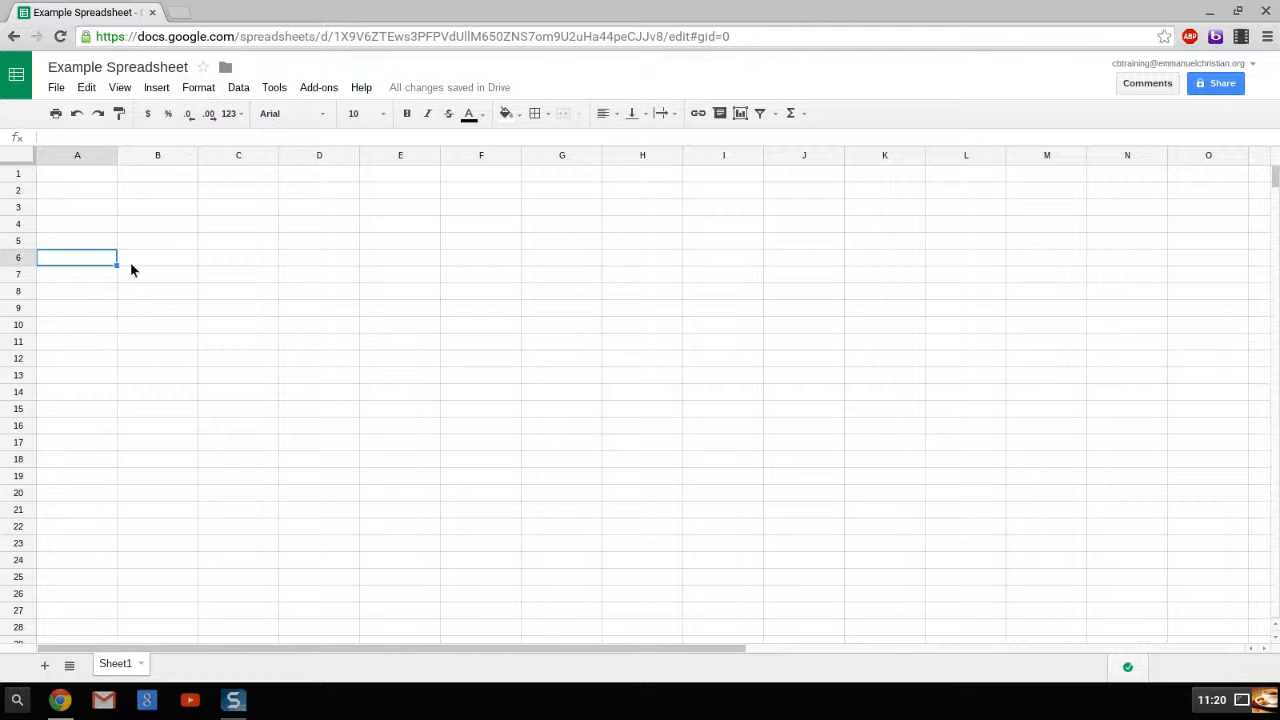
- Enter 4 in cell A1 and 5 in cell A2
left_click(92, 177)
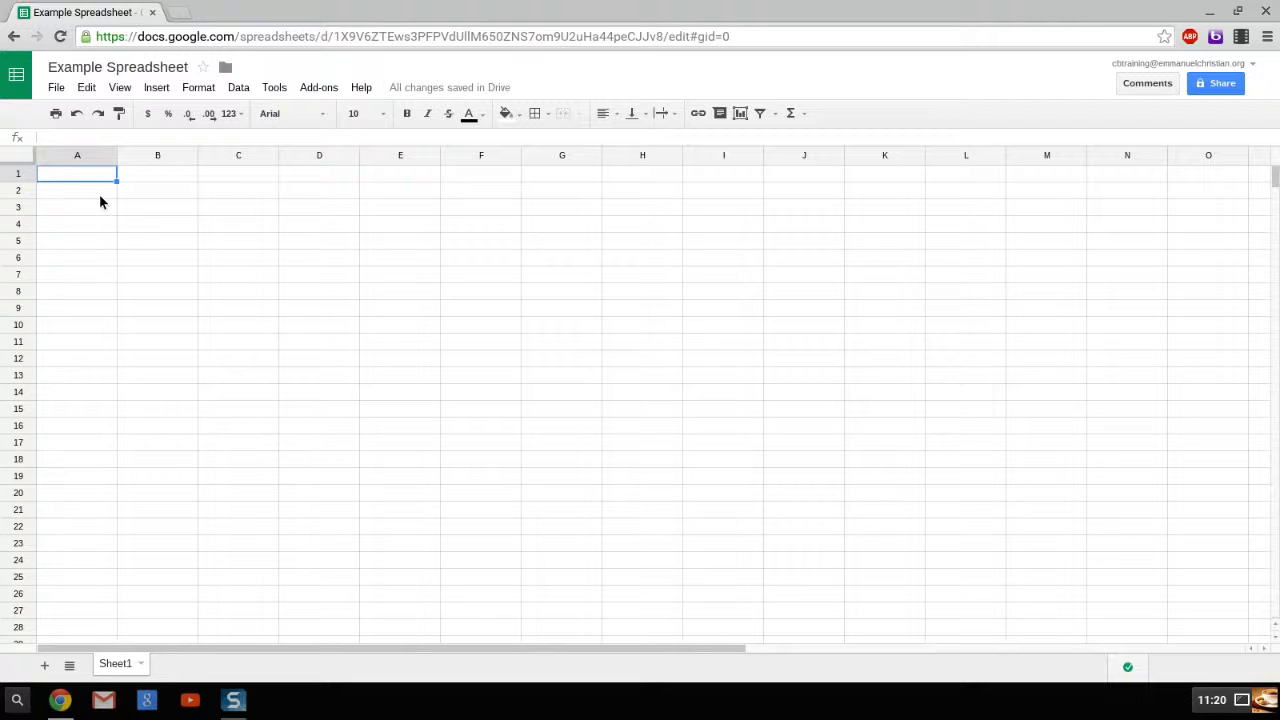
type("4")
key("Return")
type("5")
key("Return")
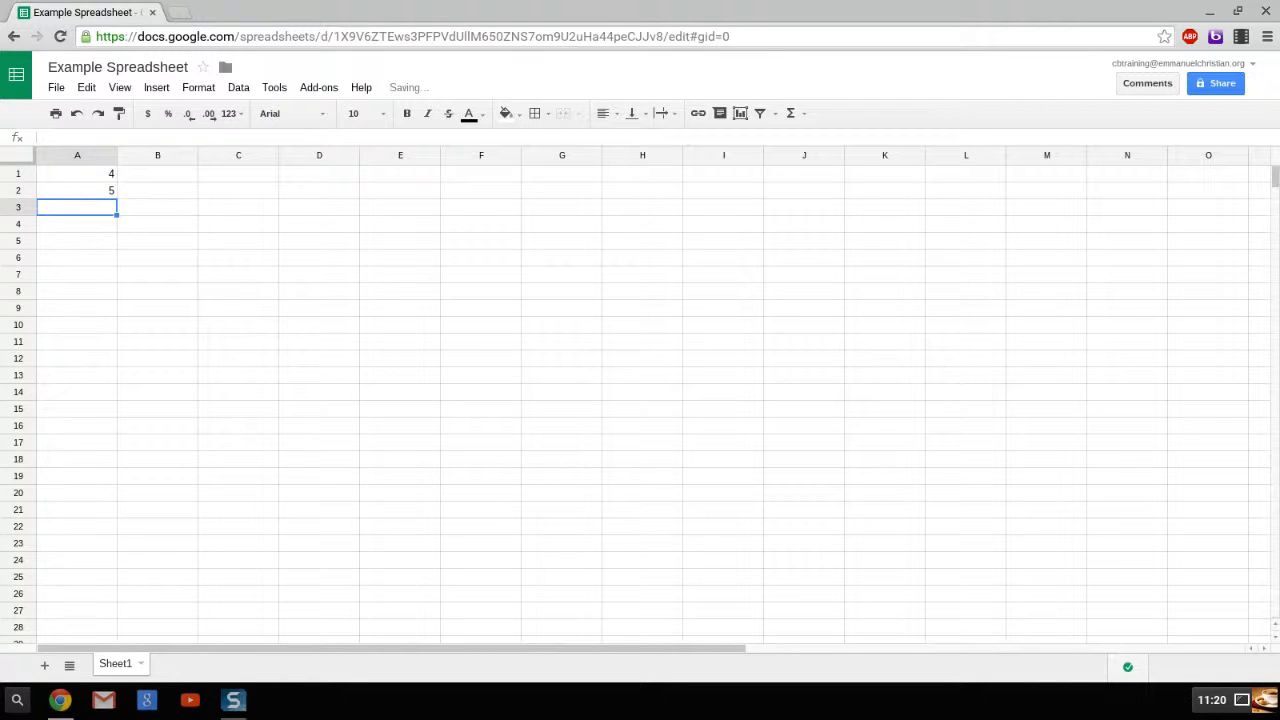
- Enter the formula =A1+A2 in cell B2, picking A1 and A2 as cell references
key("Right")
key("Up")
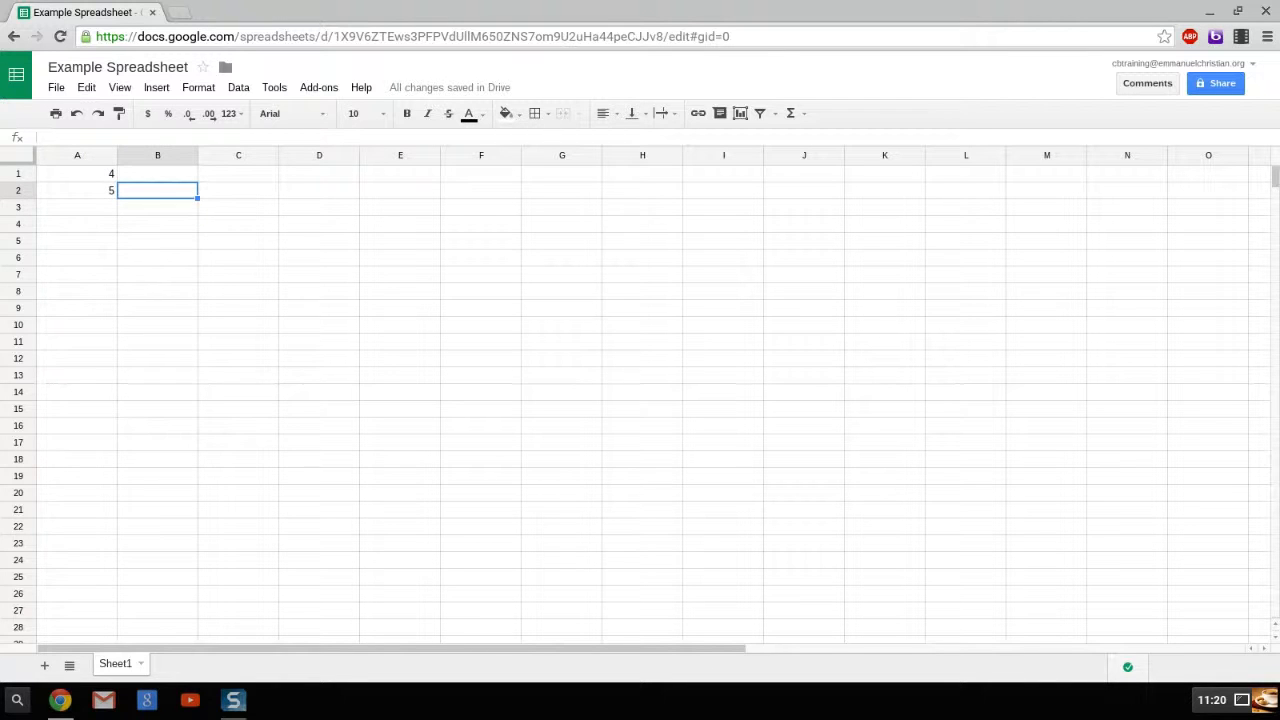
type("=")
left_click(91, 173)
type("+")
left_click(91, 190)
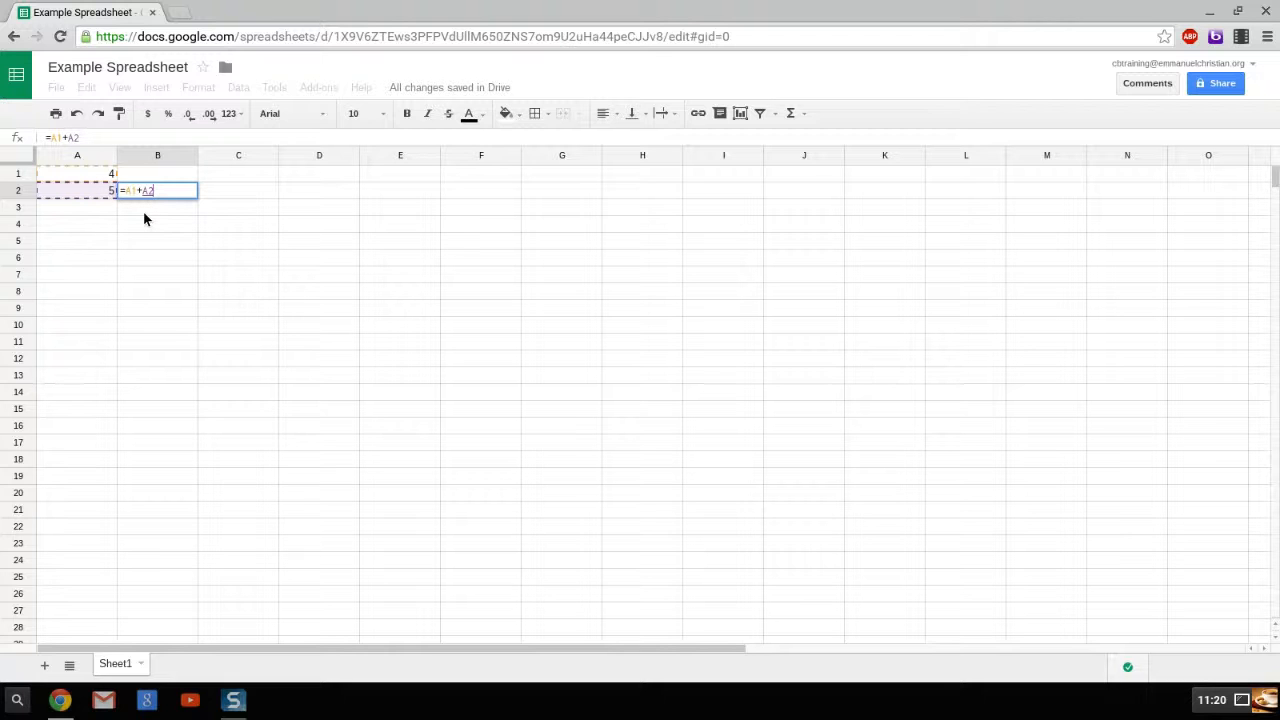
key("Return")
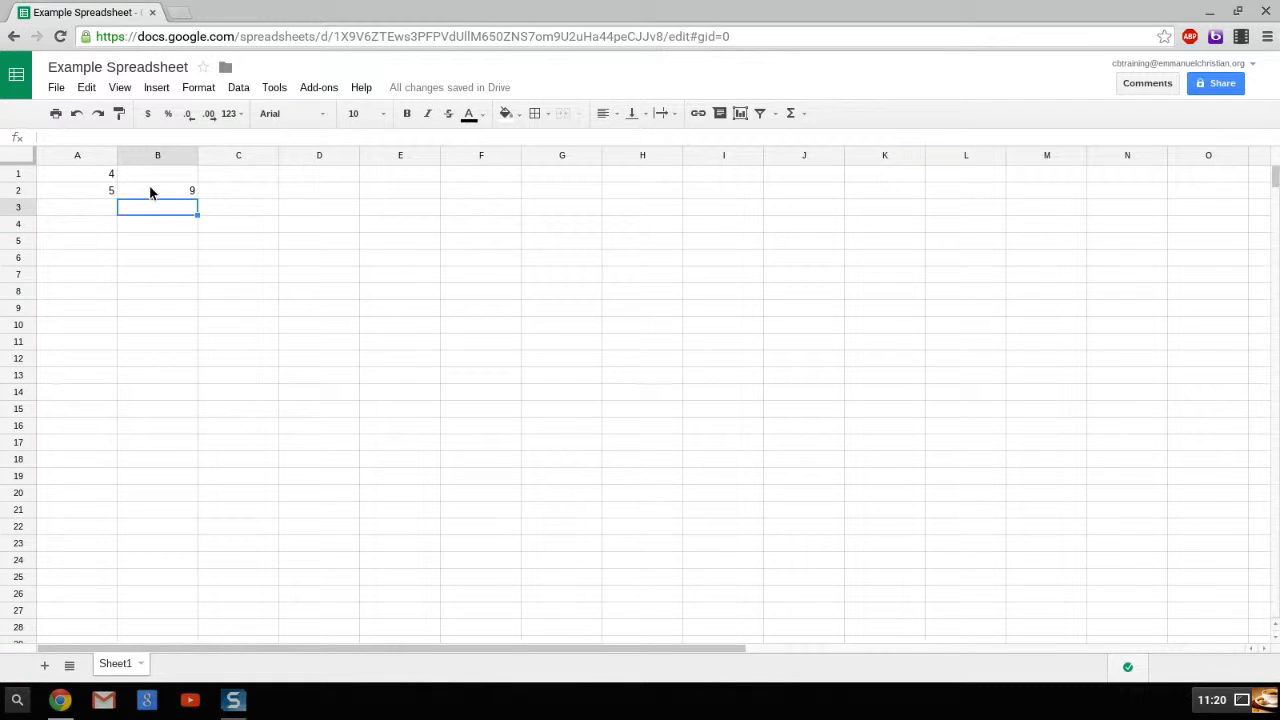
- Replace the formula in B2 with the AVERAGE function applied to cells A1 and A2
left_click(151, 191)
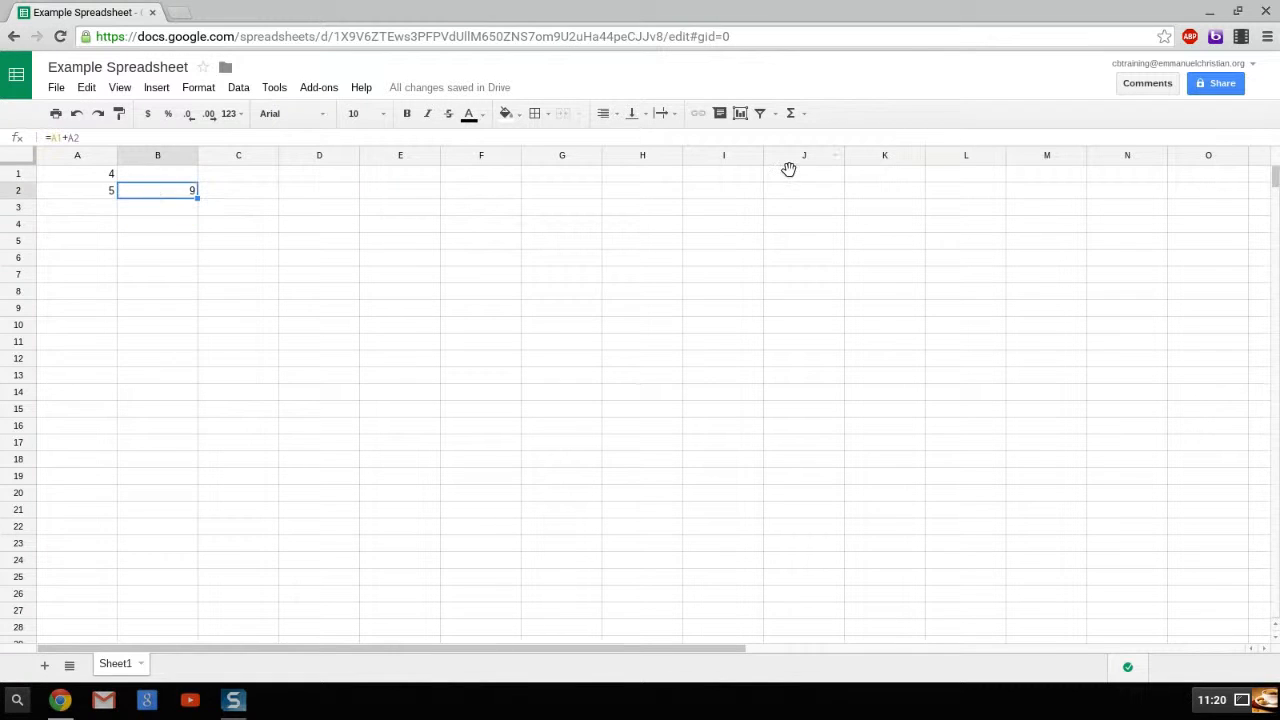
left_click(805, 113)
left_click(807, 175)
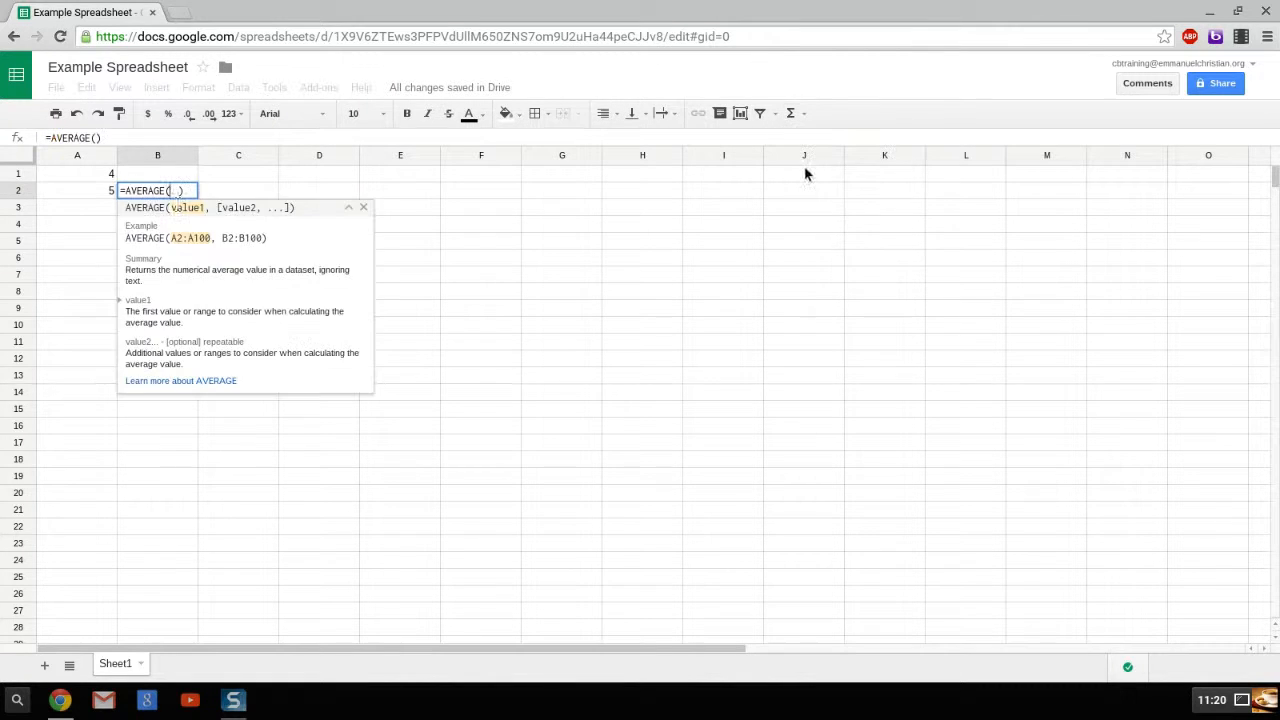
left_click(91, 172)
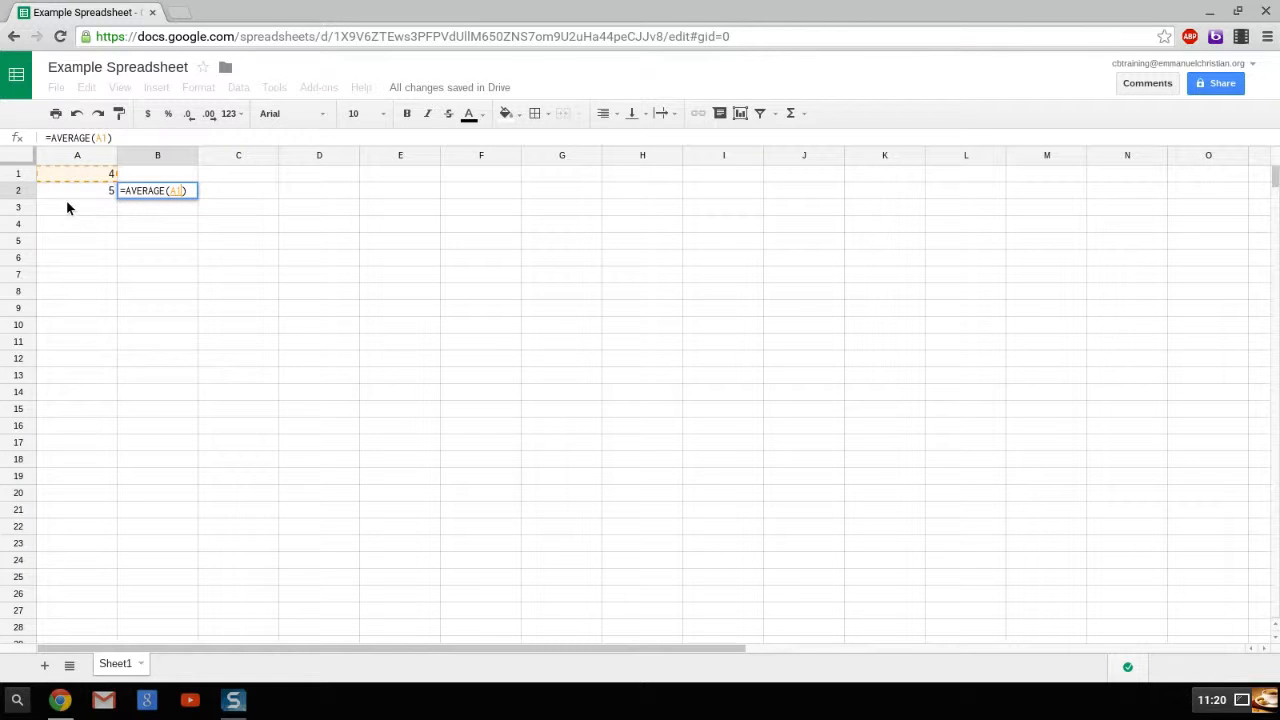
left_click(77, 187, "ctrl")
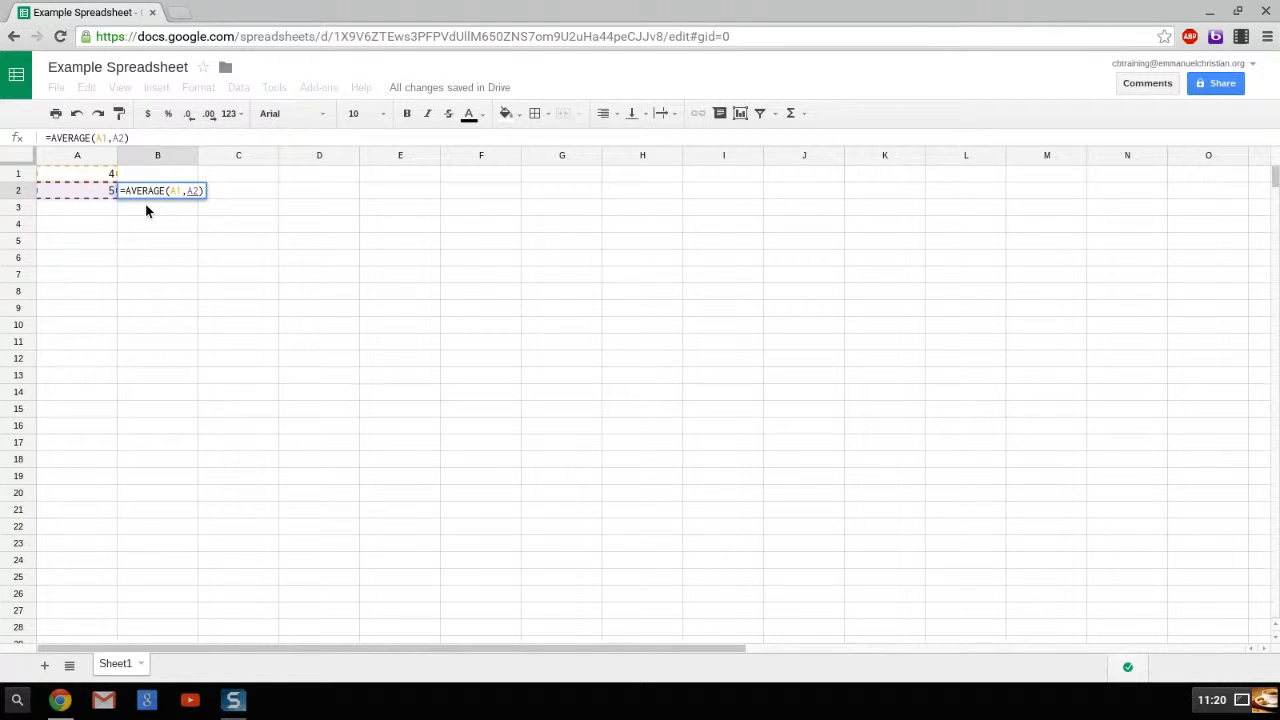
key("Return")
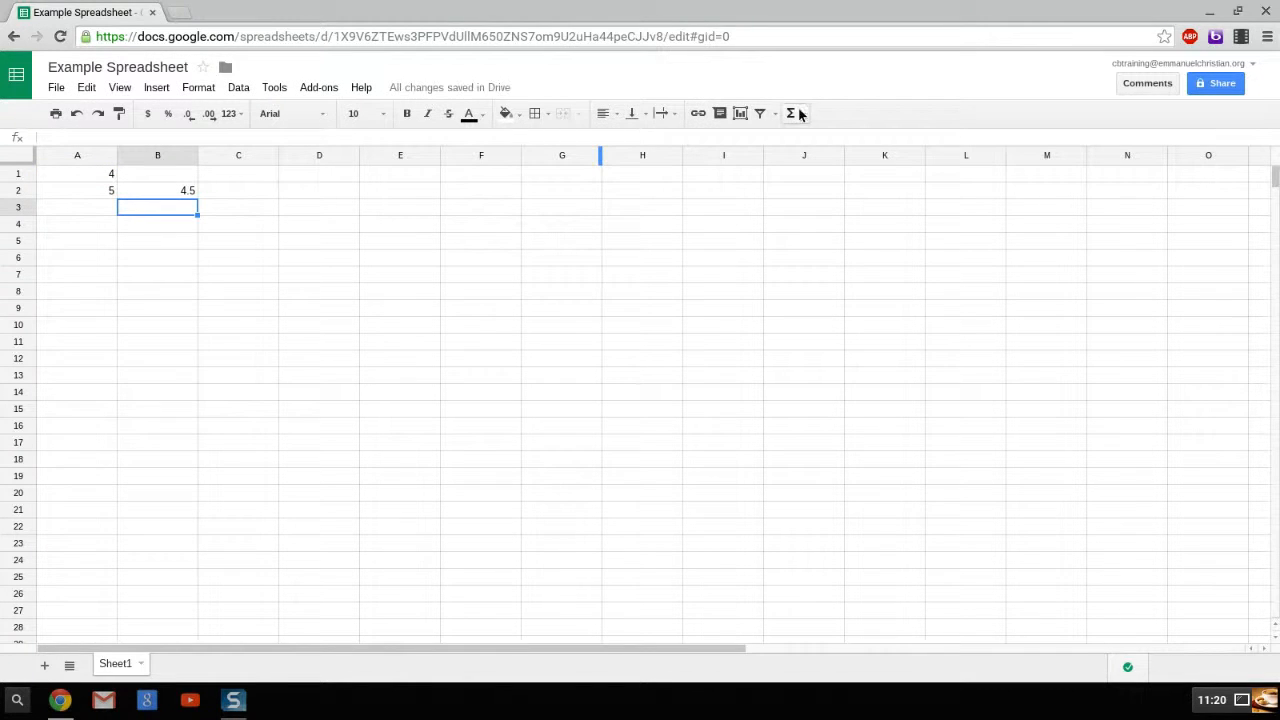
- Select the continuous range A1:A8, then release it by making B5 the active cell
left_click(100, 175)
left_click(80, 285, "shift")
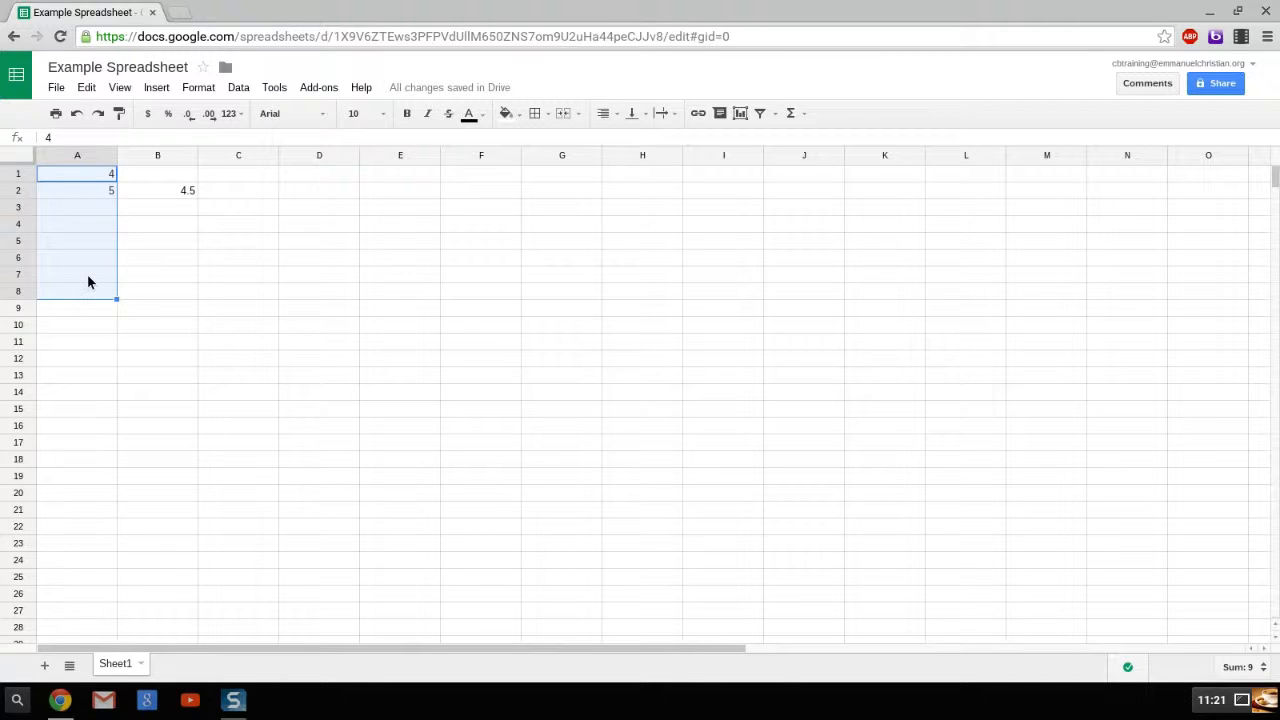
left_click(164, 242)
- Select the separate cells A1, A5, A8, A12, C11 and B7 together
left_click(80, 172)
left_click(80, 242)
left_click(68, 291, "ctrl")
left_click(62, 361, "ctrl")
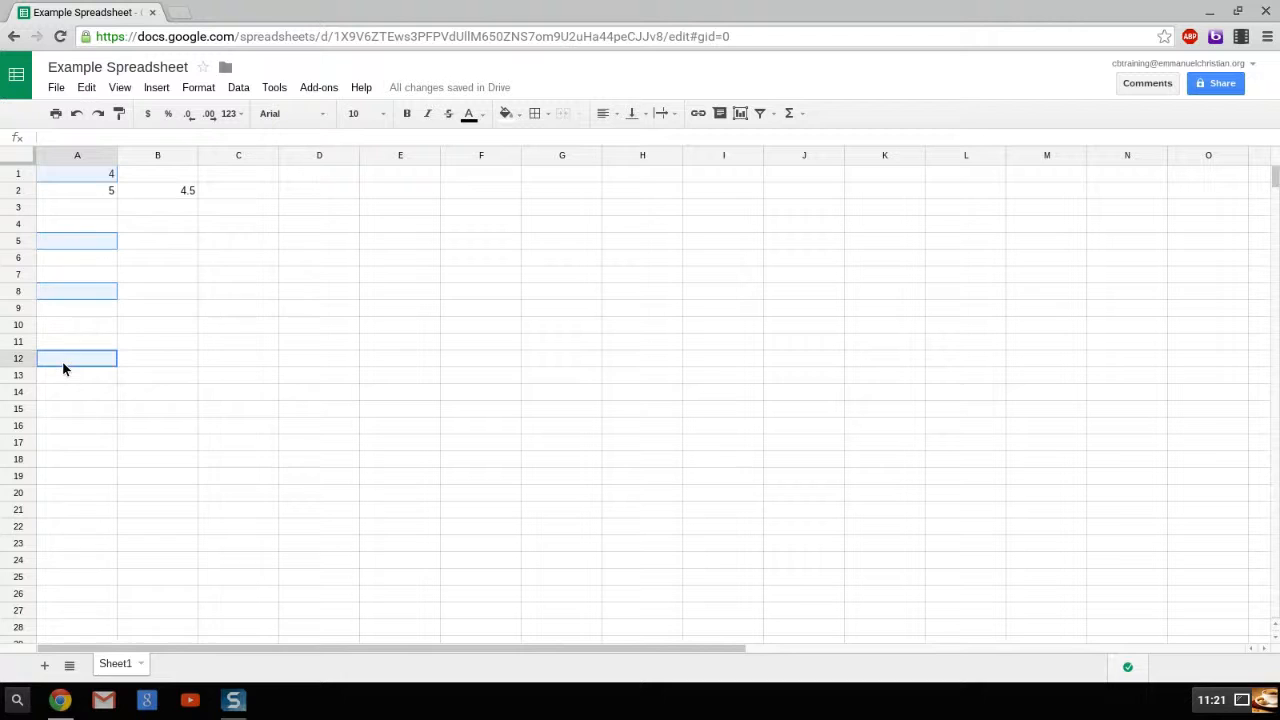
left_click(214, 344, "ctrl")
left_click(160, 278, "ctrl")
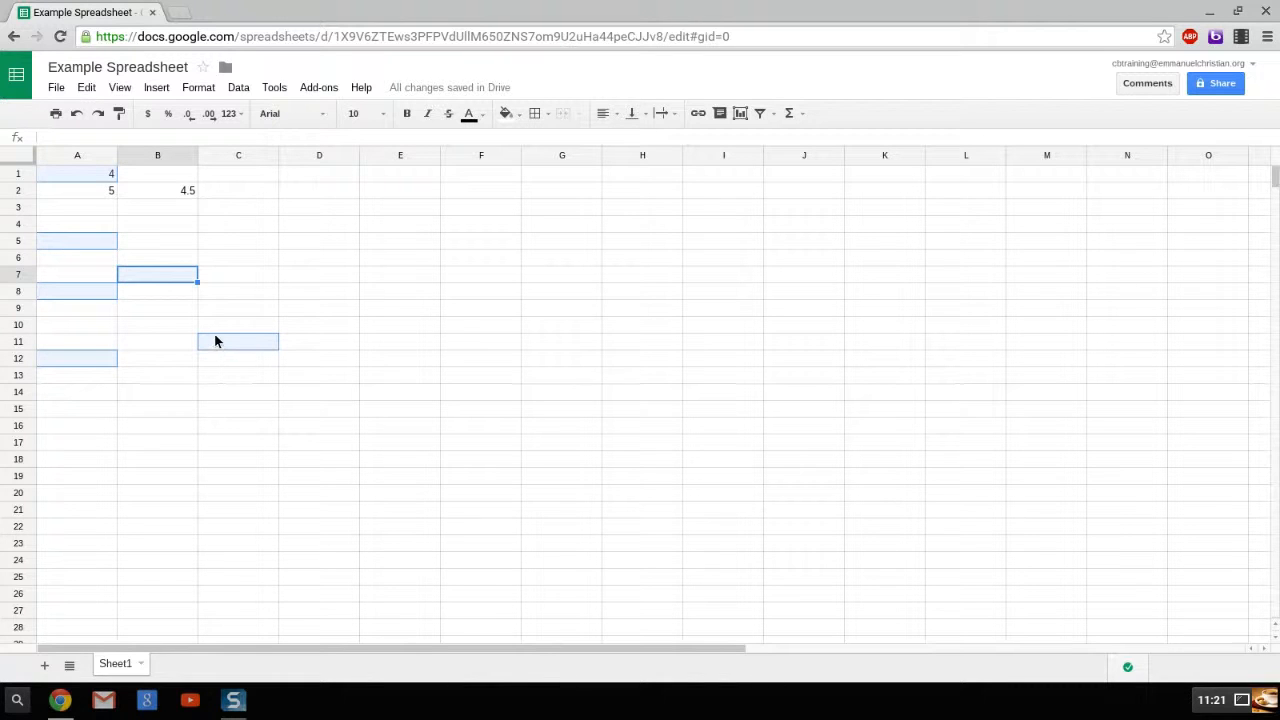
left_click(170, 205)
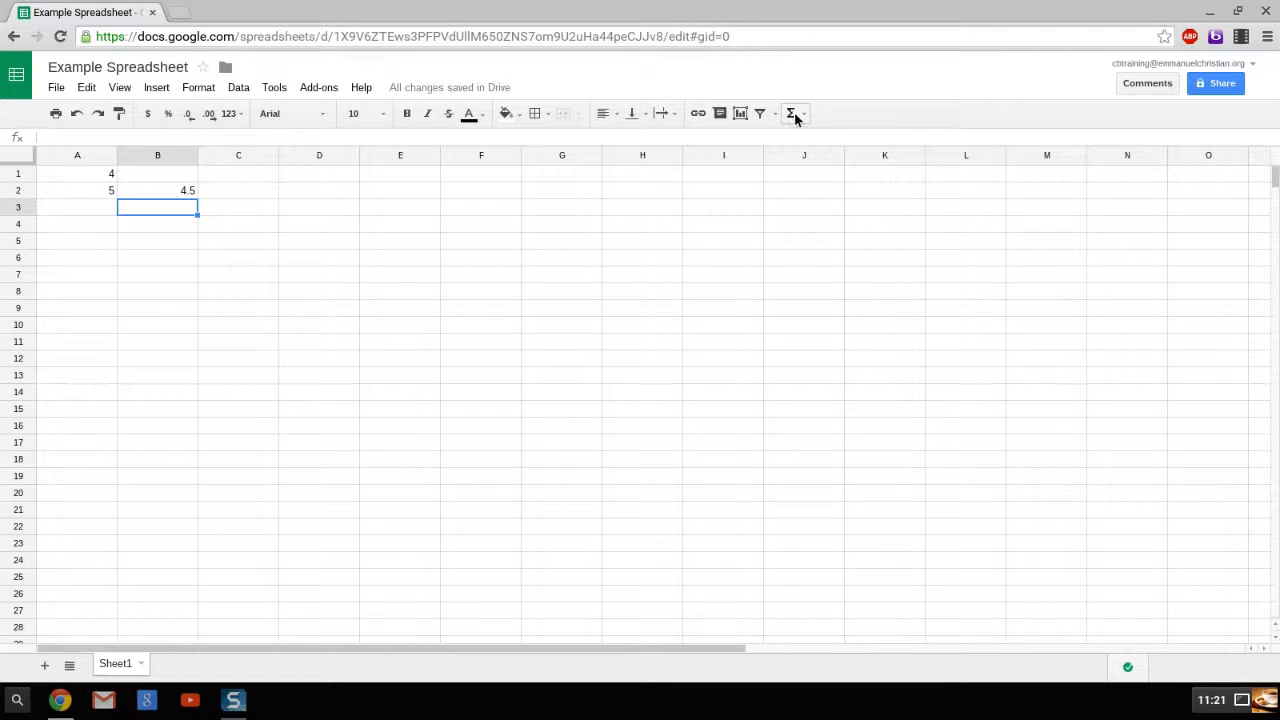
left_click(720, 119)
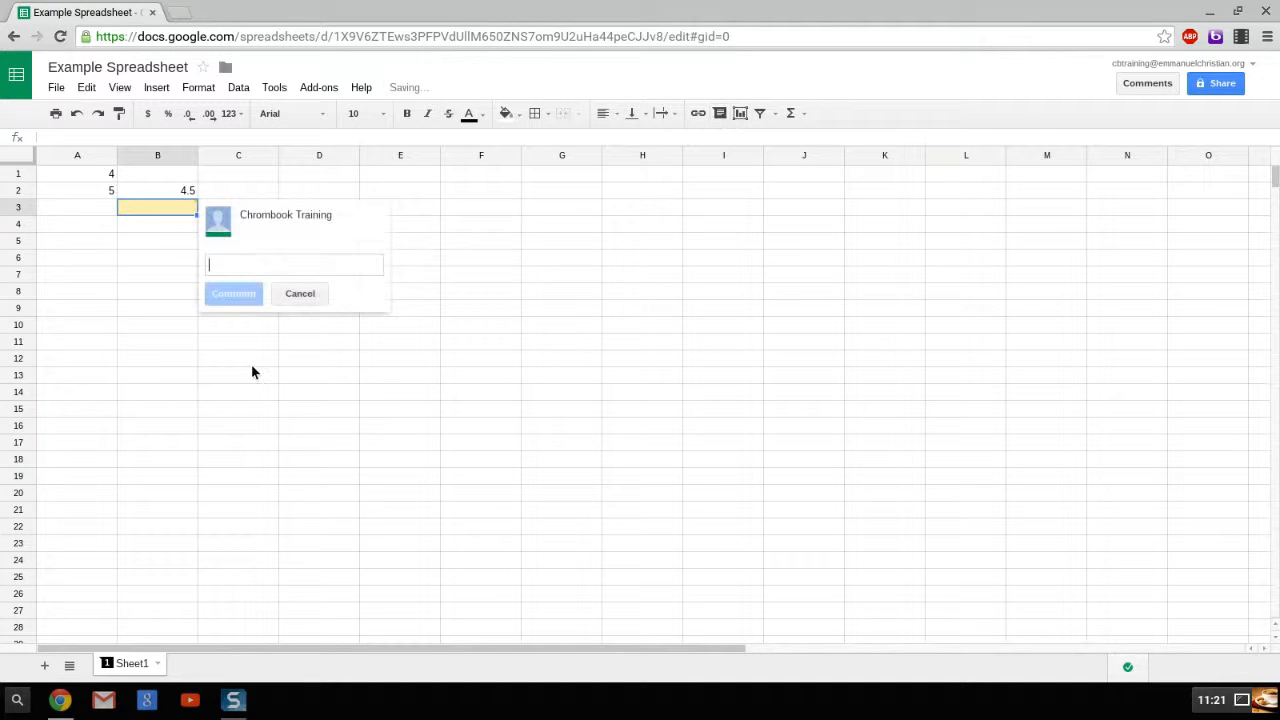
left_click(316, 293)
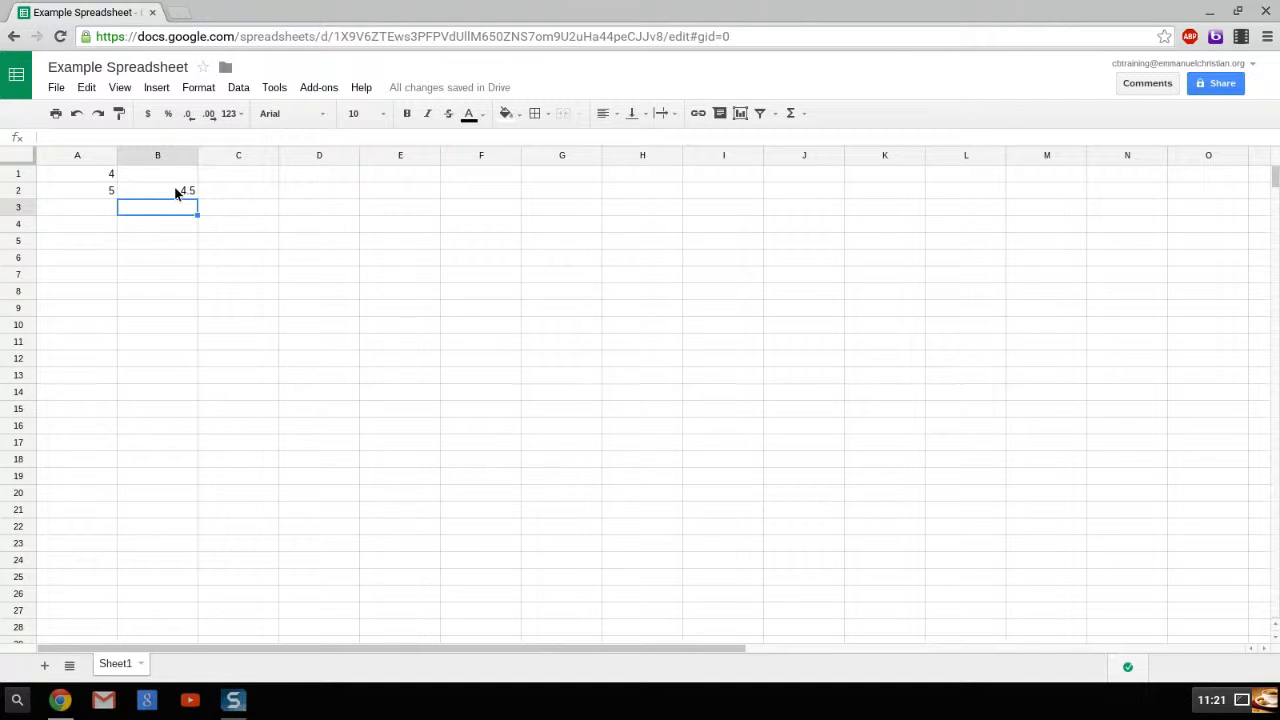
- Add the comment "This is an average" to cell B2 and make D9 the active cell
left_click(177, 191)
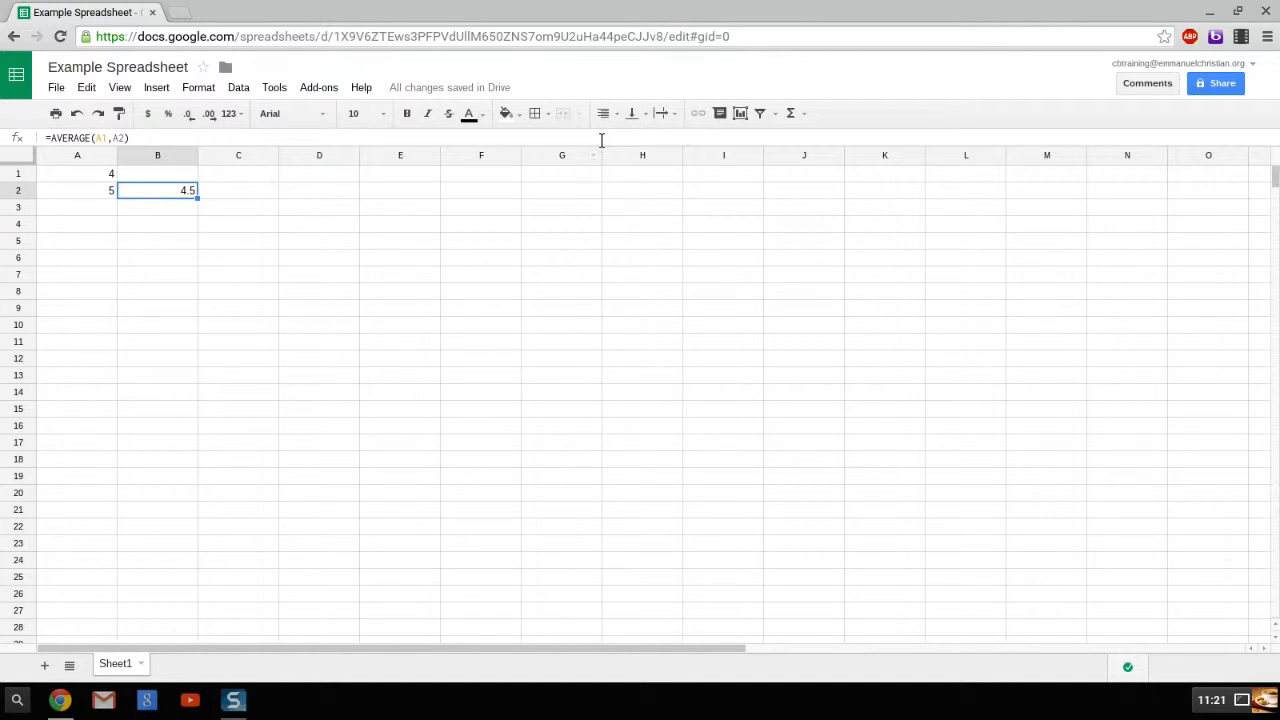
left_click(720, 114)
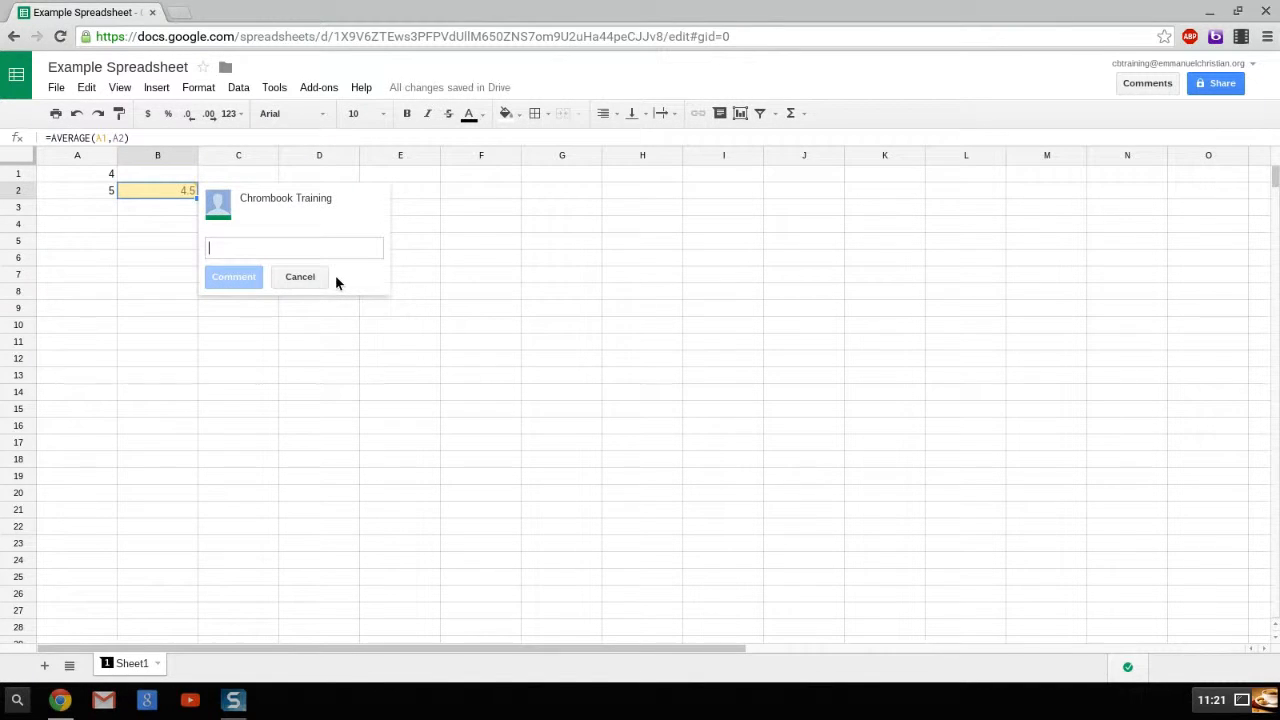
type("This is an average")
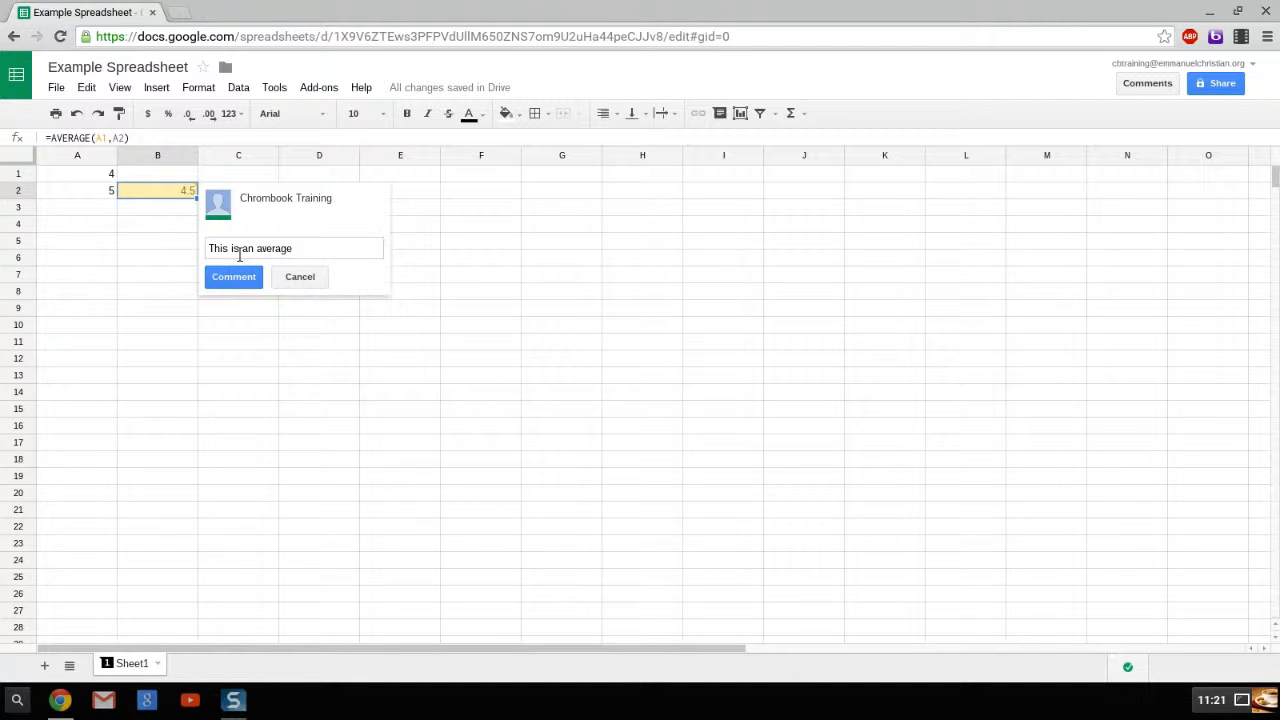
left_click(241, 287)
left_click(283, 307)
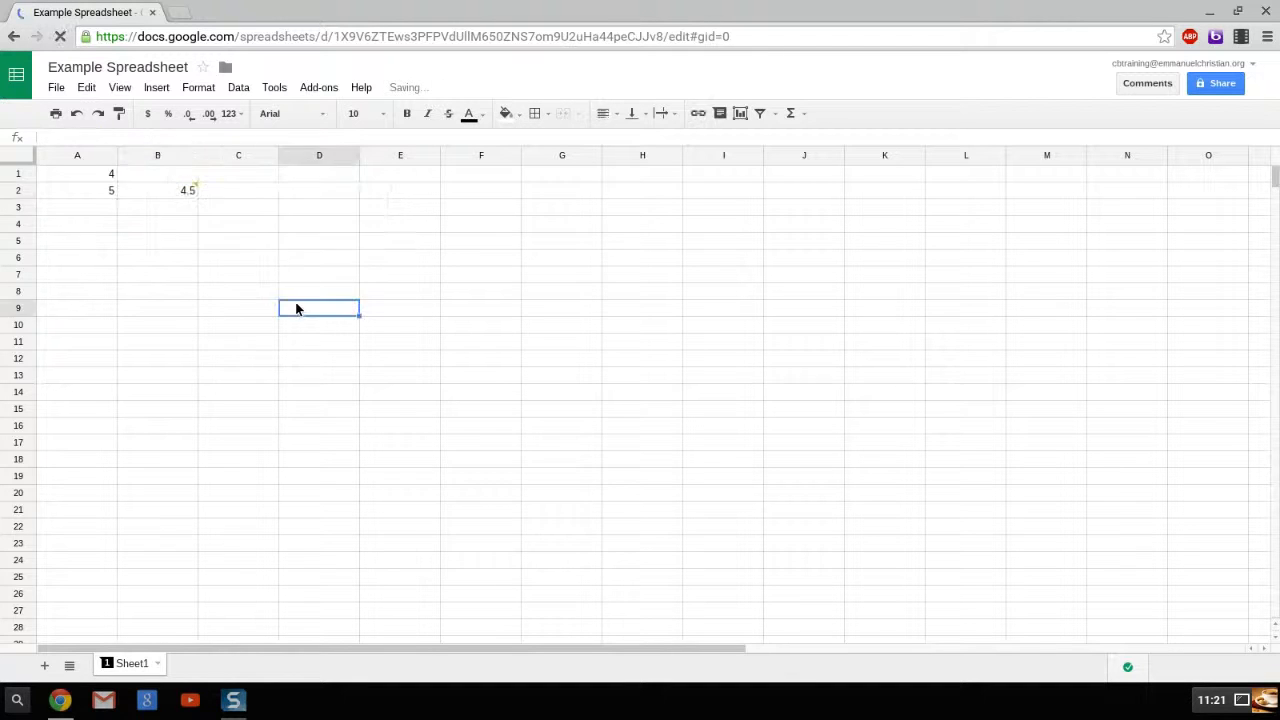
- Display the comment attached to cell B2 and delete it
mouse_move(194, 192)
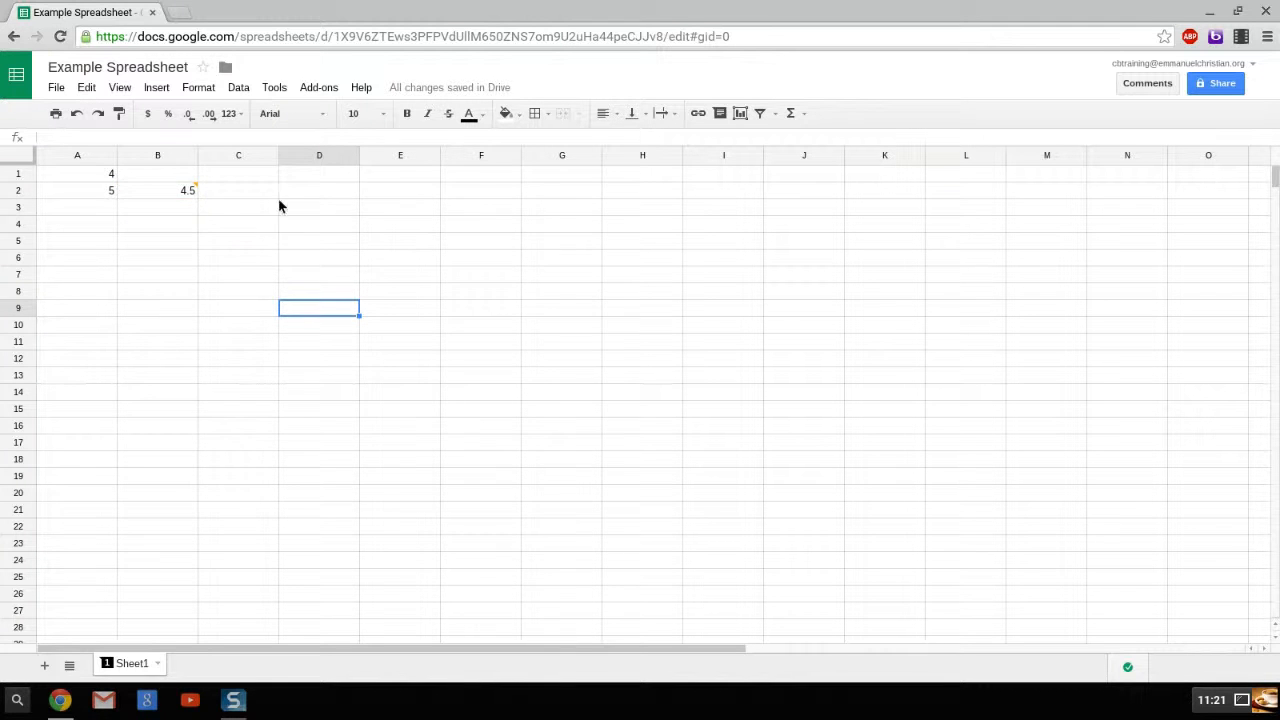
left_click(191, 189)
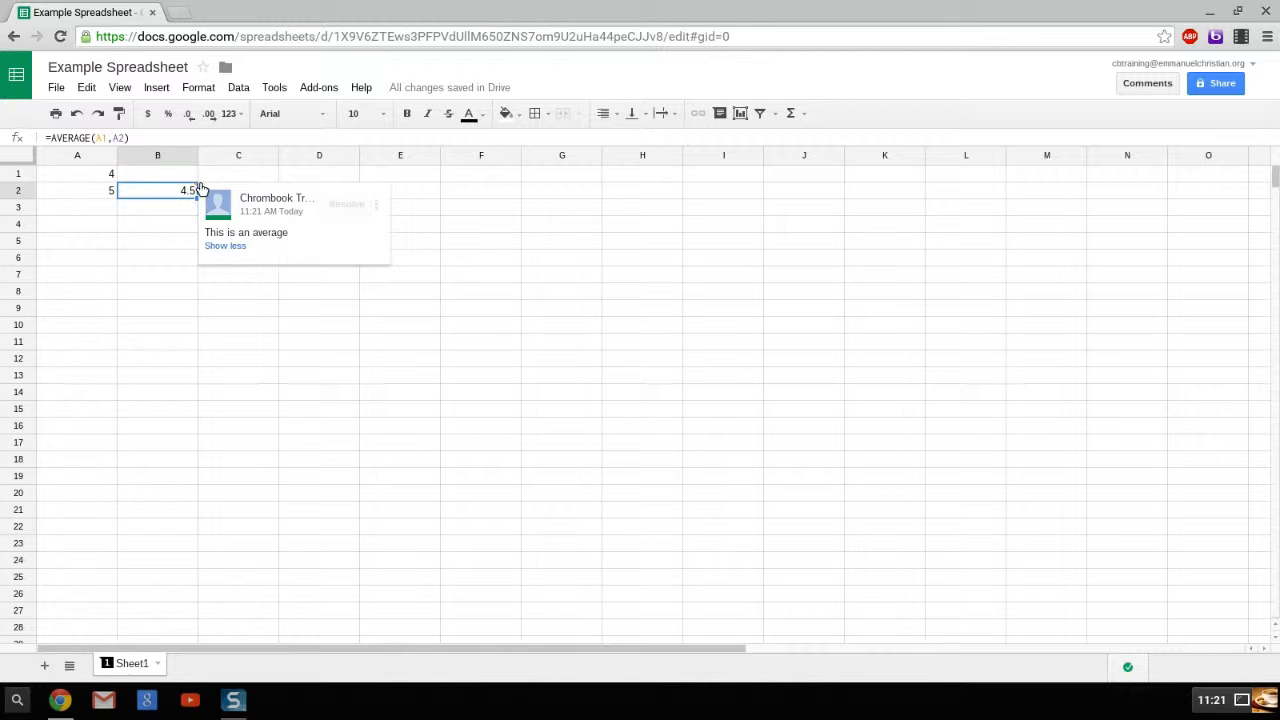
left_click(376, 206)
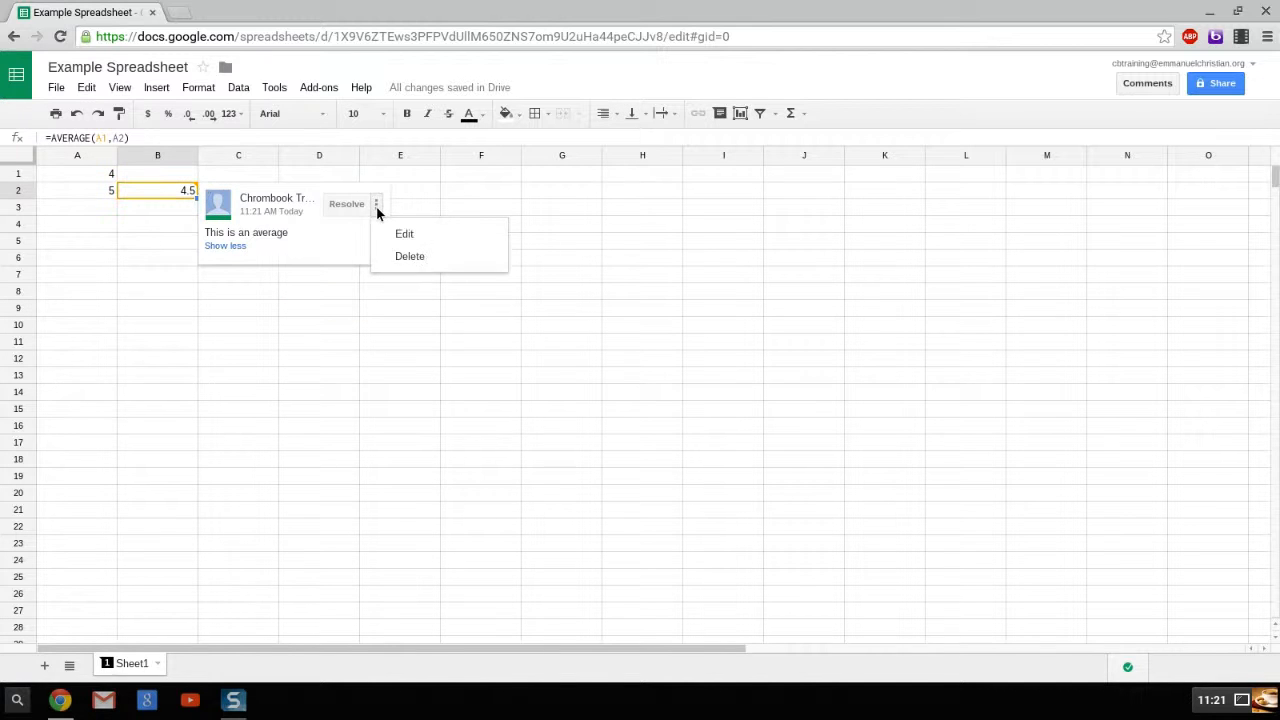
left_click(410, 262)
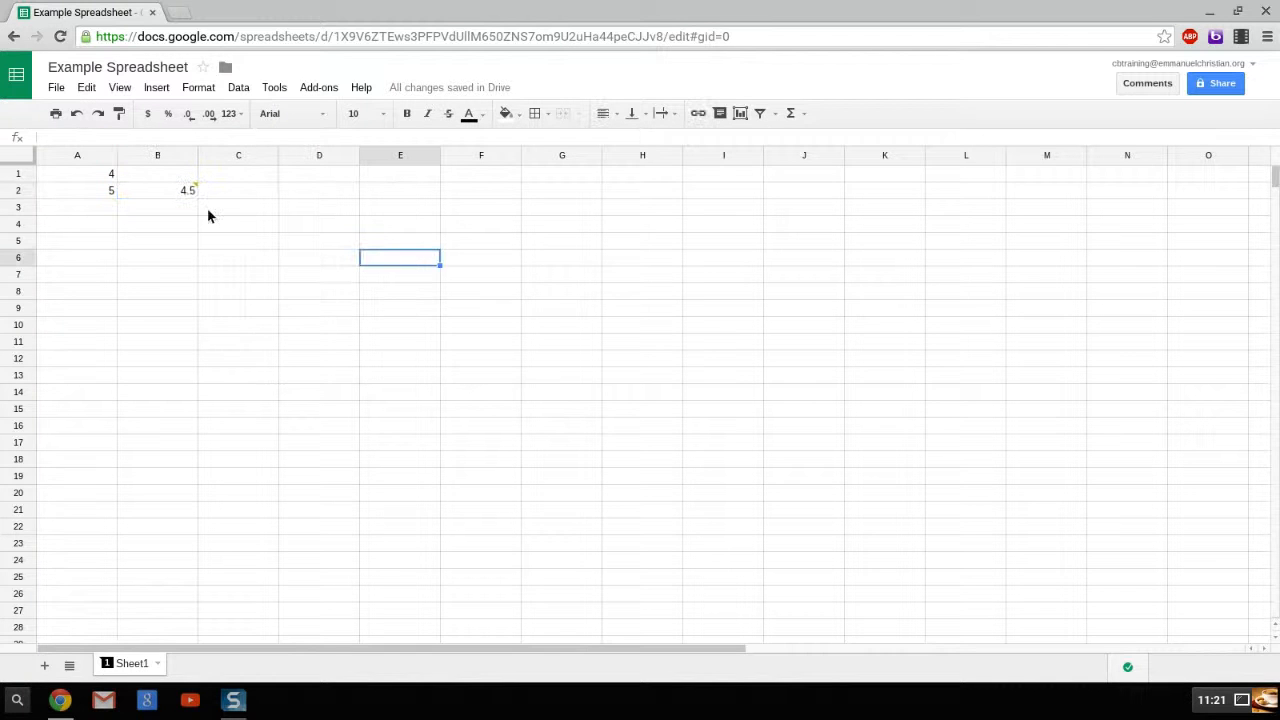
left_click(185, 190)
left_click(376, 204)
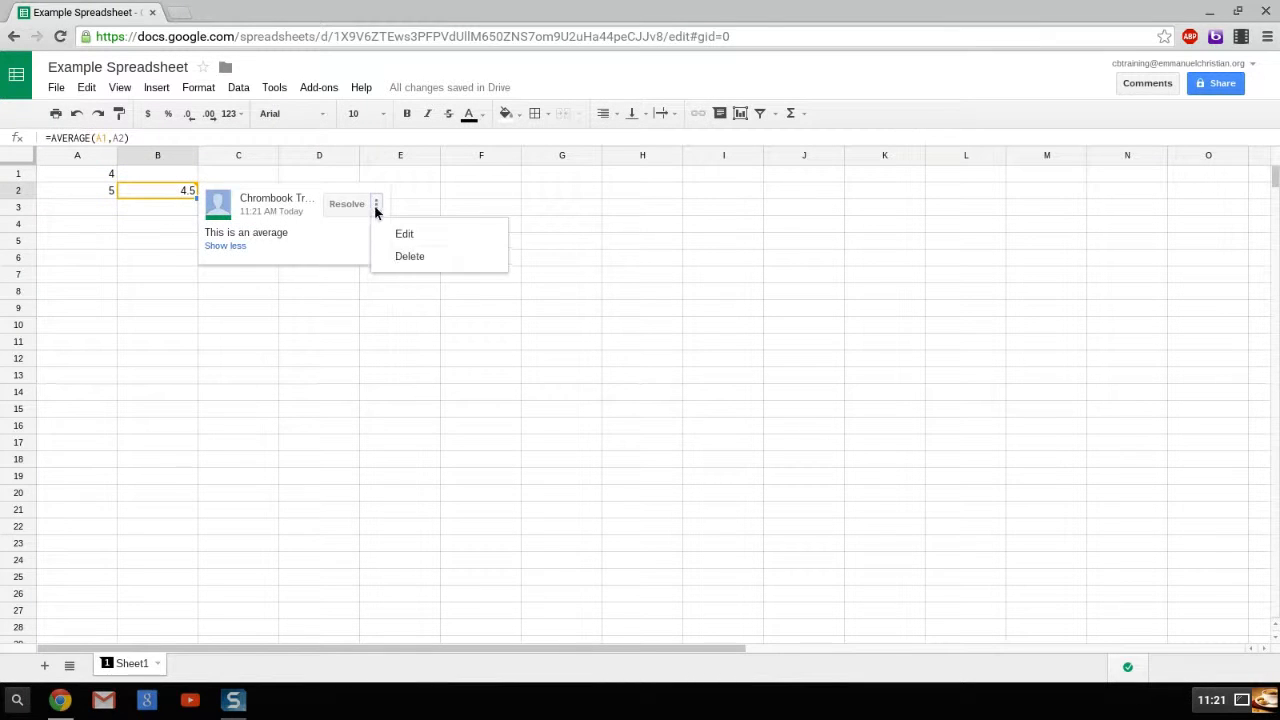
left_click(396, 257)
left_click(259, 216)
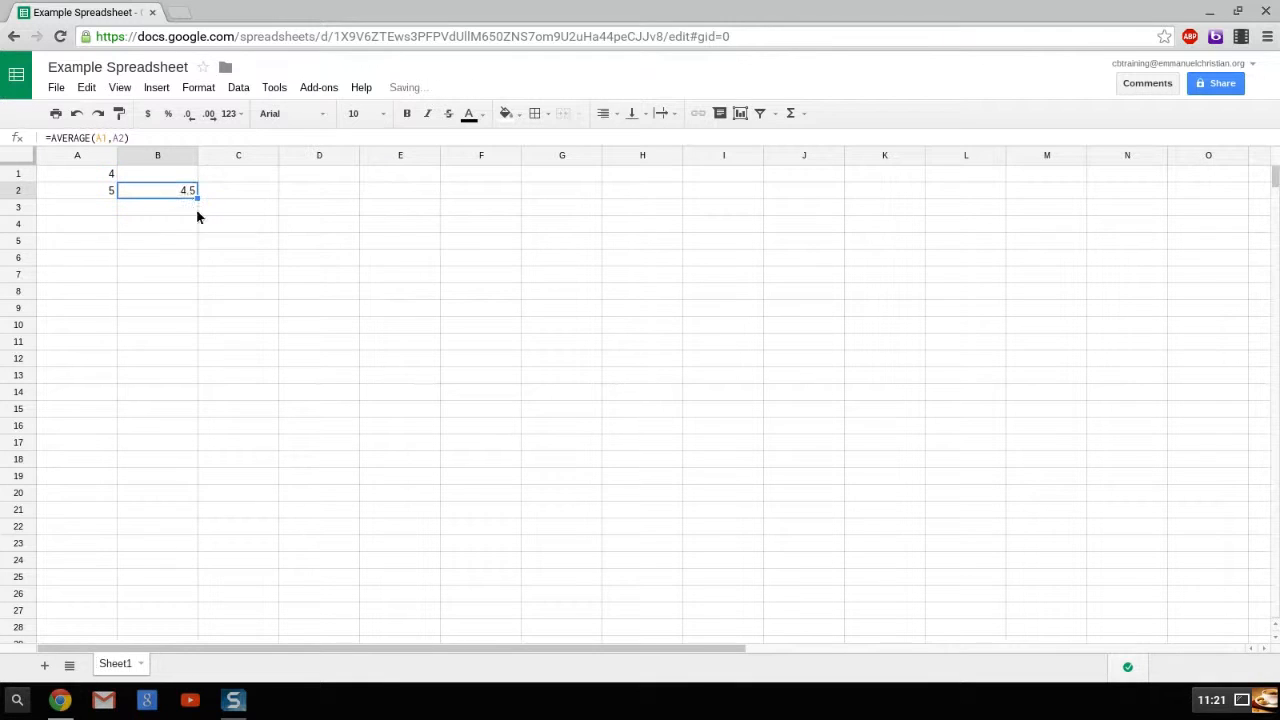
- Insert the note "This is an average." on cell B2, display it, and make B18 the active cell
right_click(187, 193)
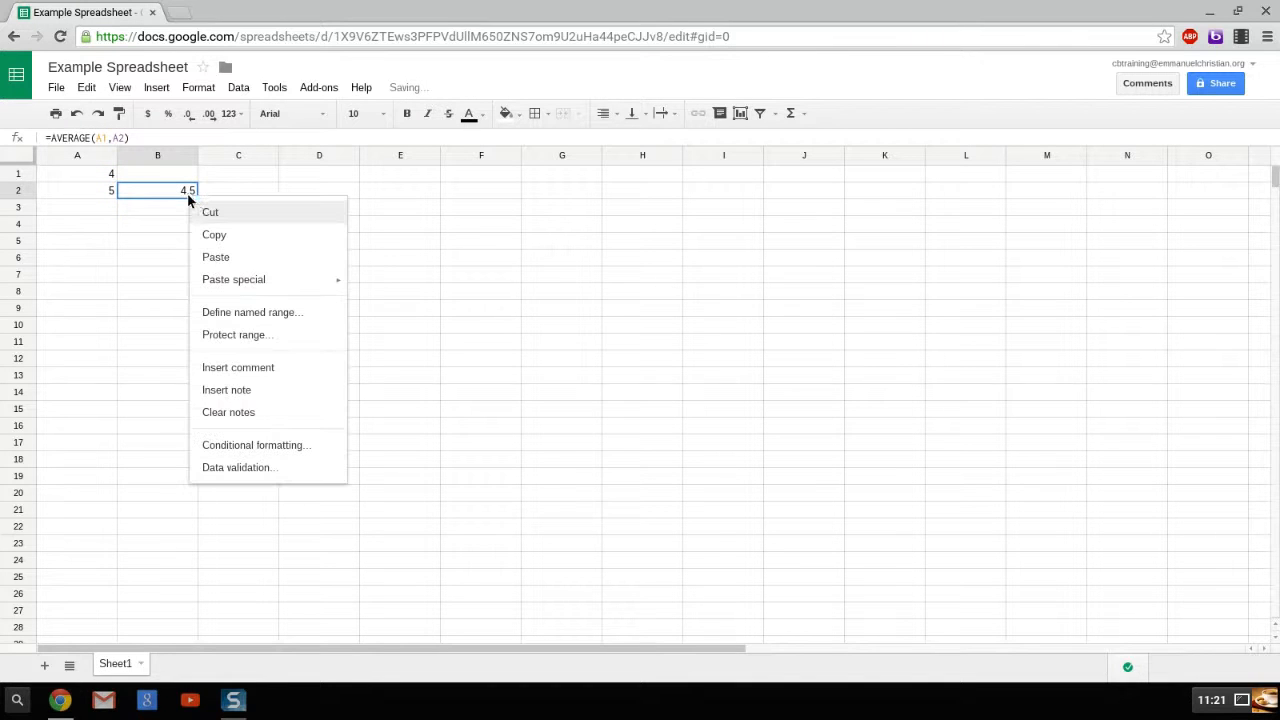
left_click(251, 391)
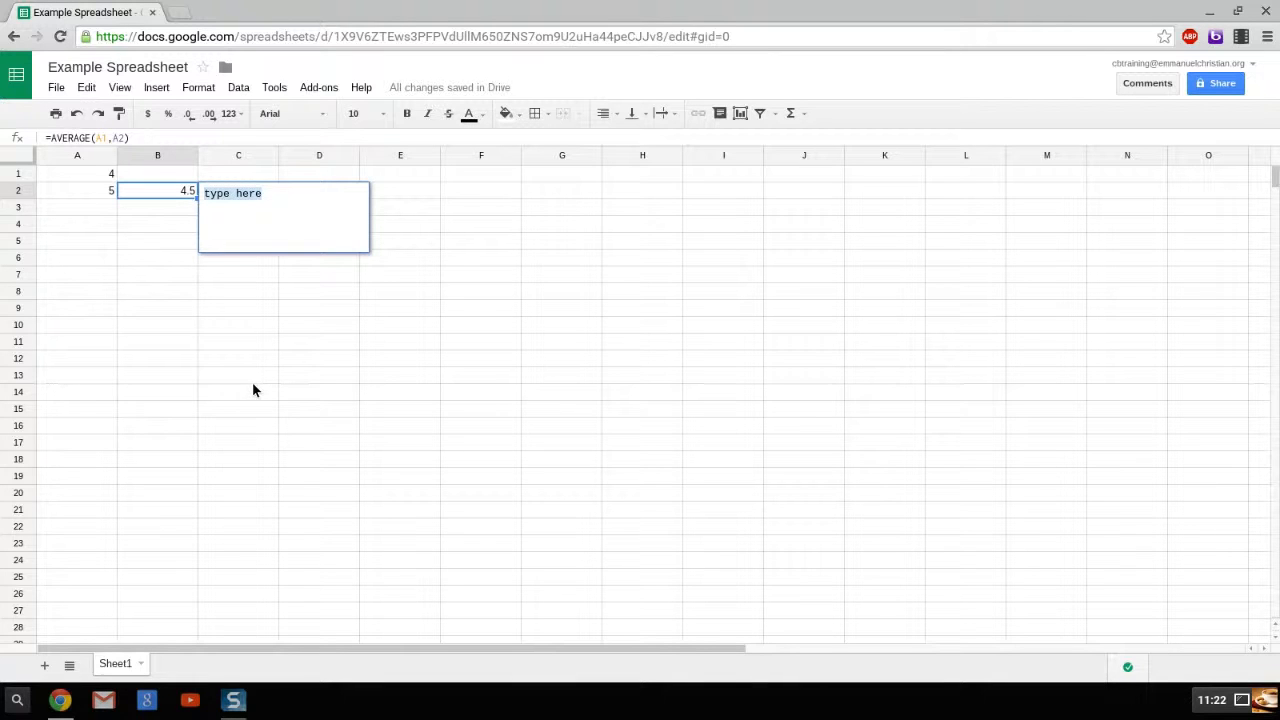
type("This is an average.")
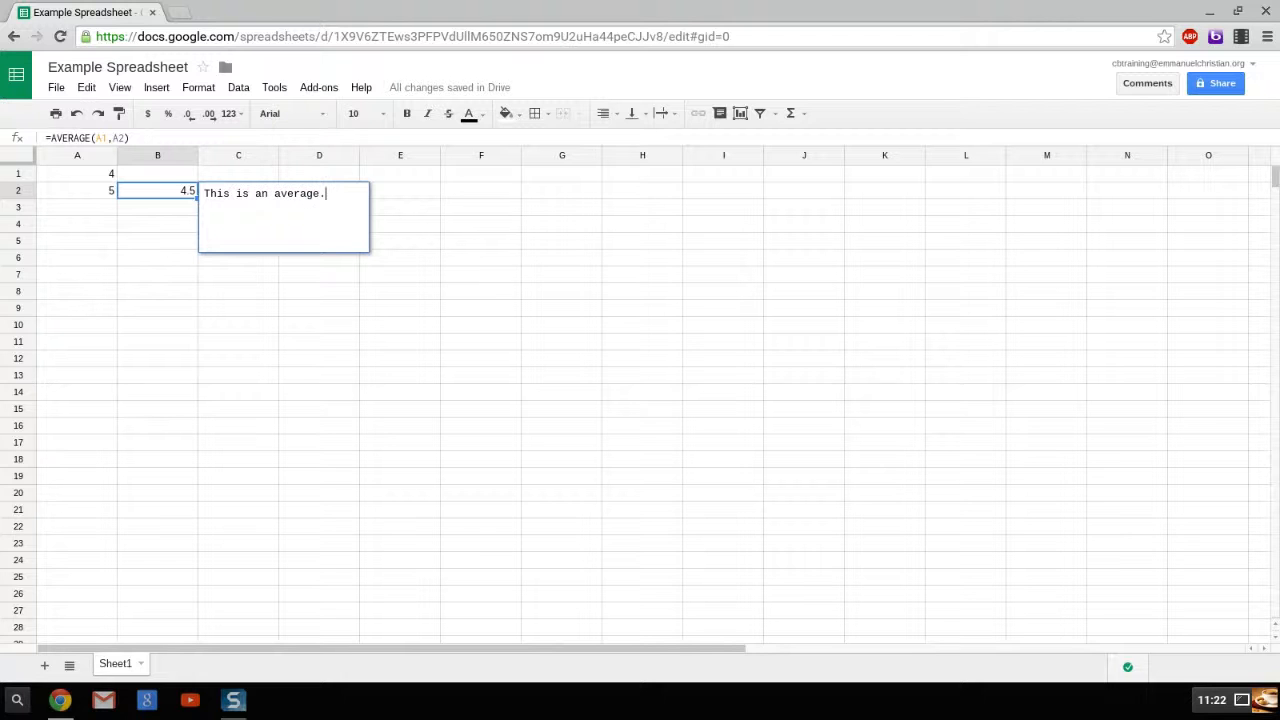
left_click(98, 378)
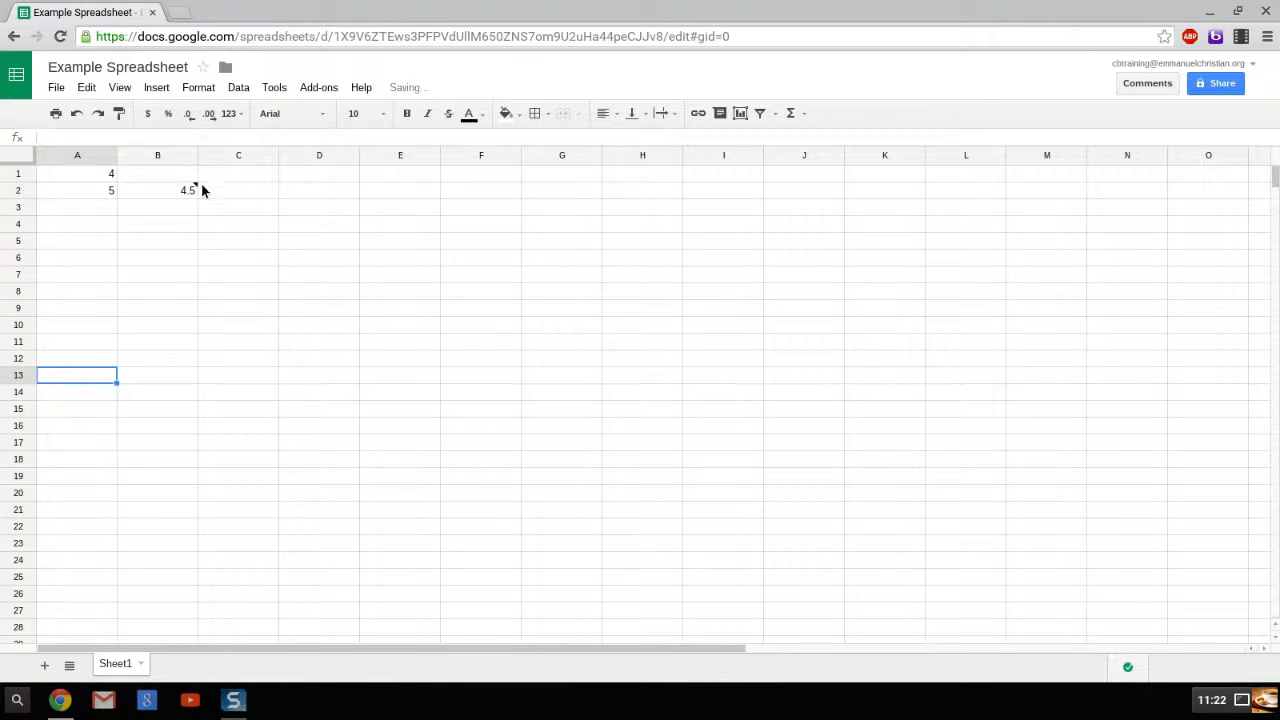
mouse_move(196, 189)
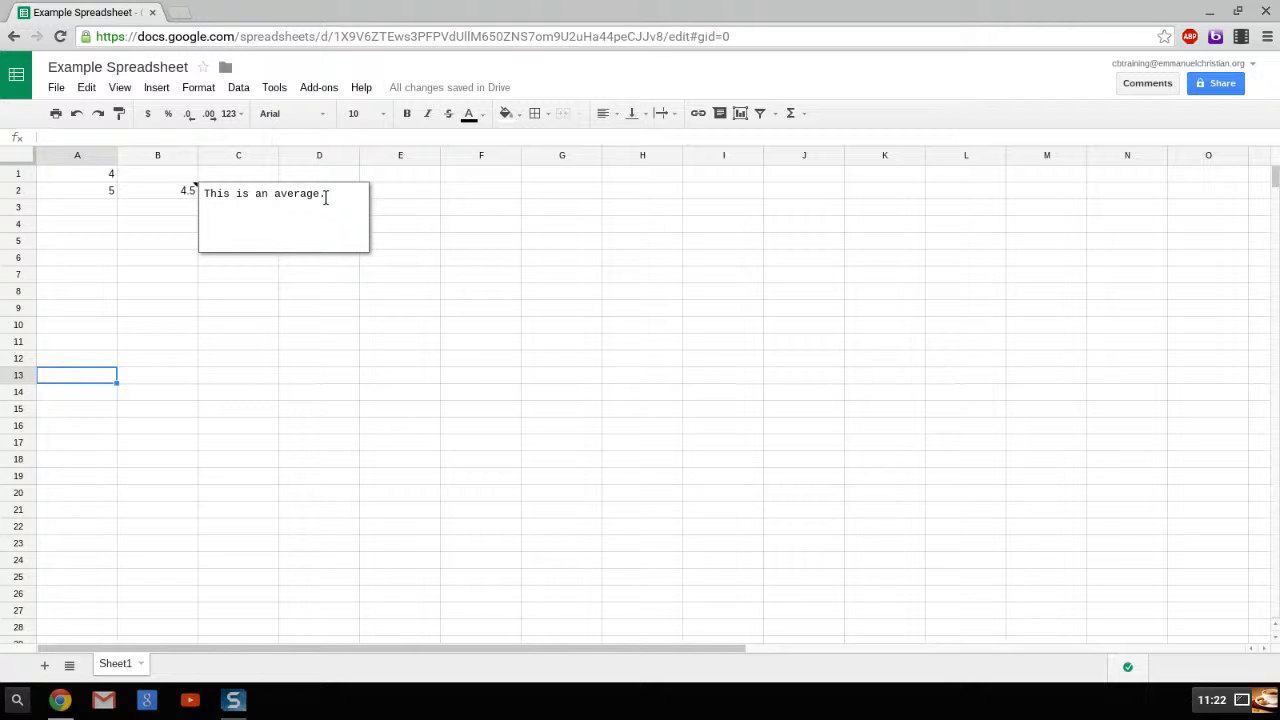
left_click(126, 460)
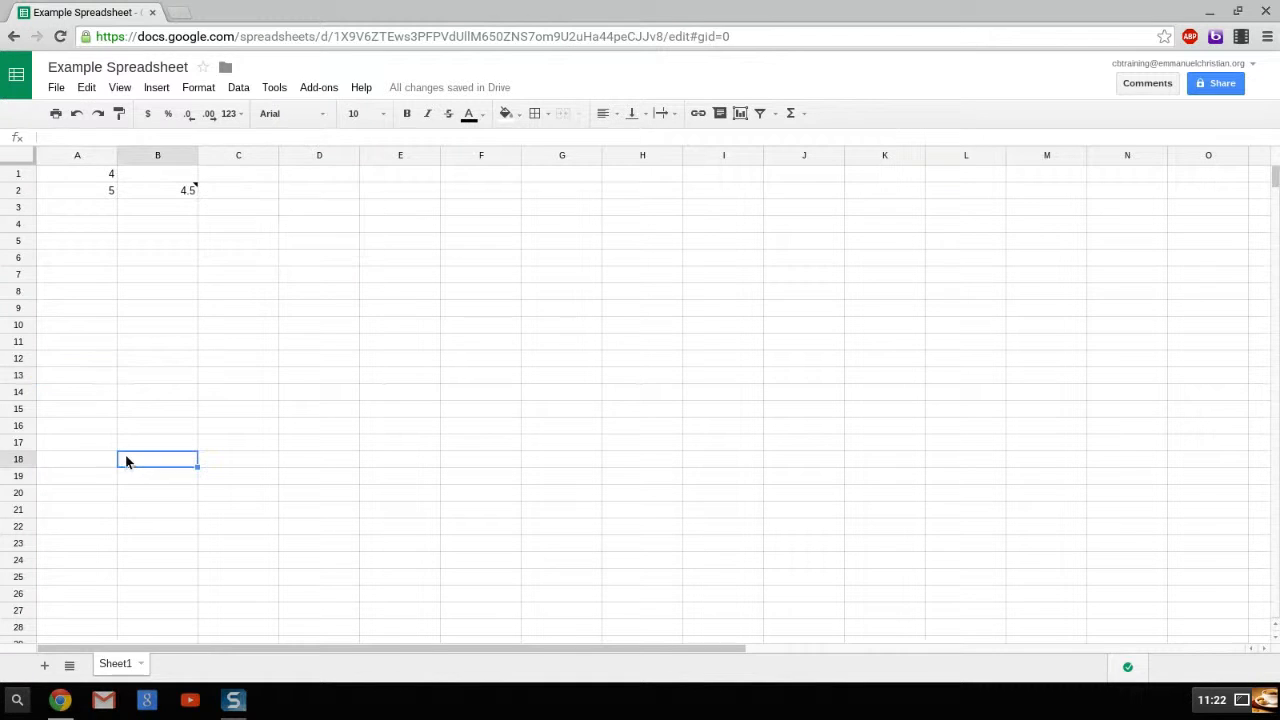
- Change the color of the Sheet1 tab and add a second sheet to the spreadsheet
left_click(142, 665)
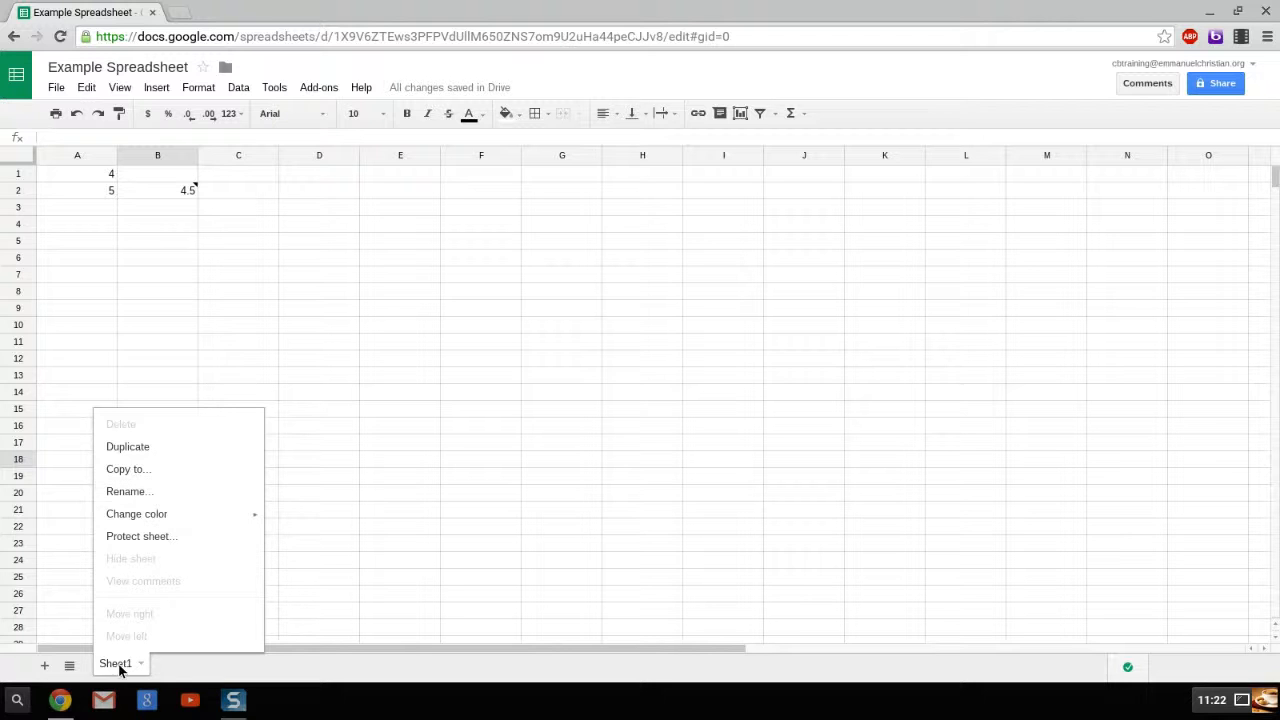
mouse_move(132, 518)
left_click(349, 410)
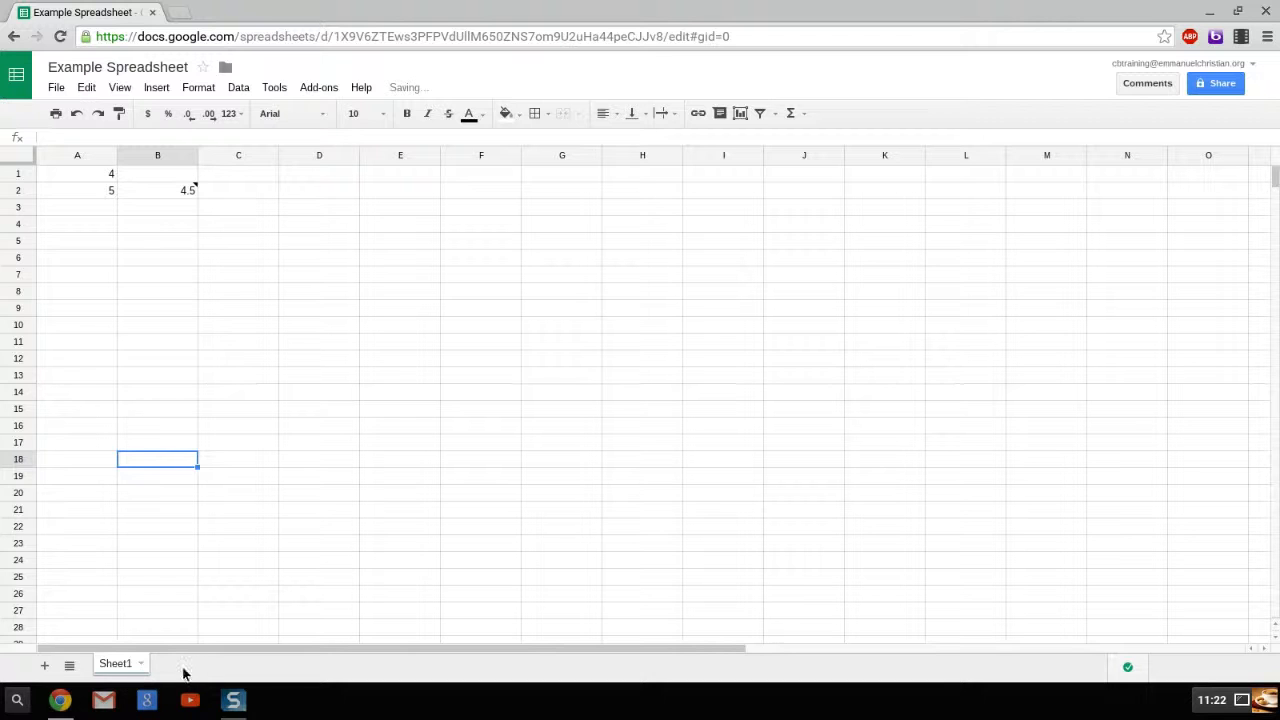
left_click(49, 670)
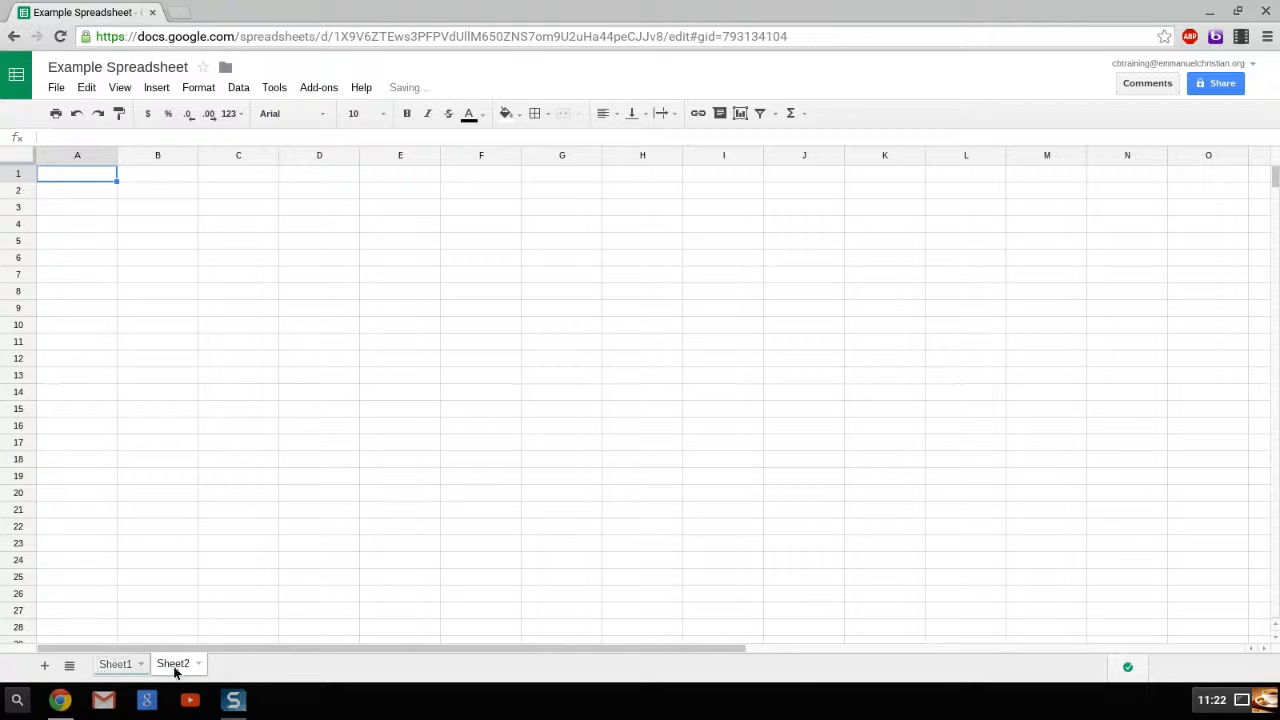
- Return to Sheet1 and rename it as "Rename"
left_click(140, 670)
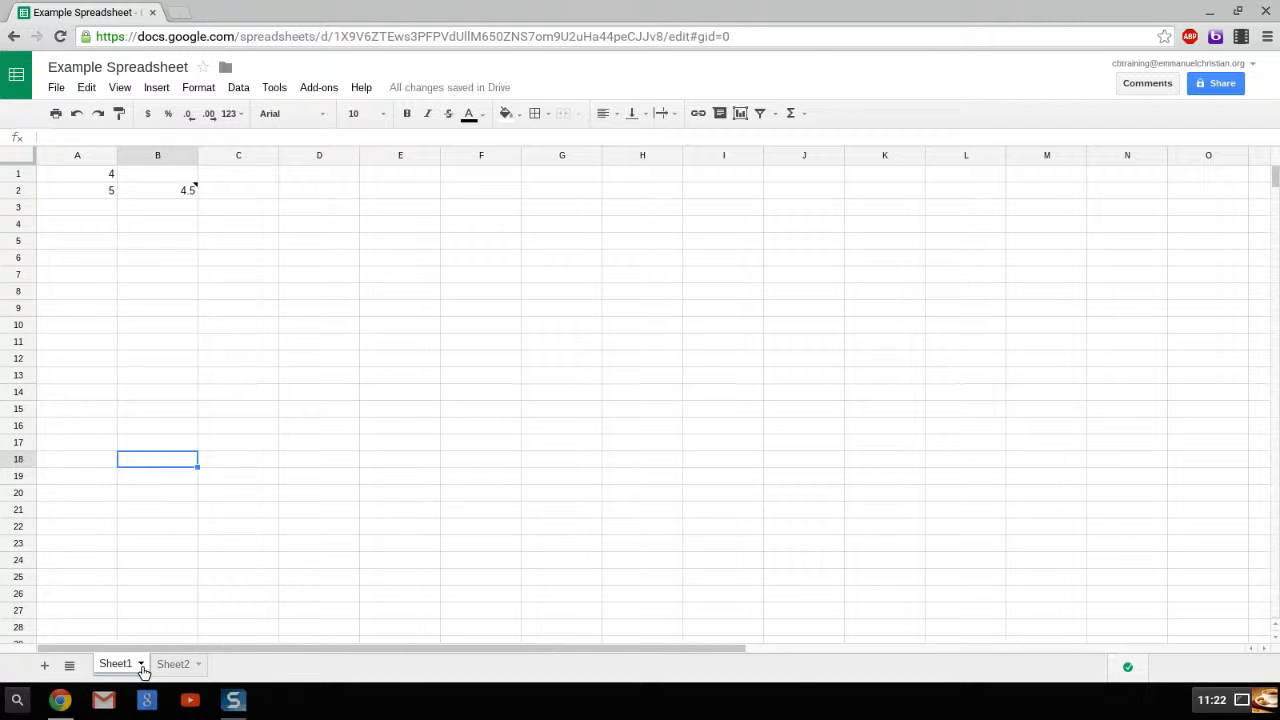
double_click(121, 665)
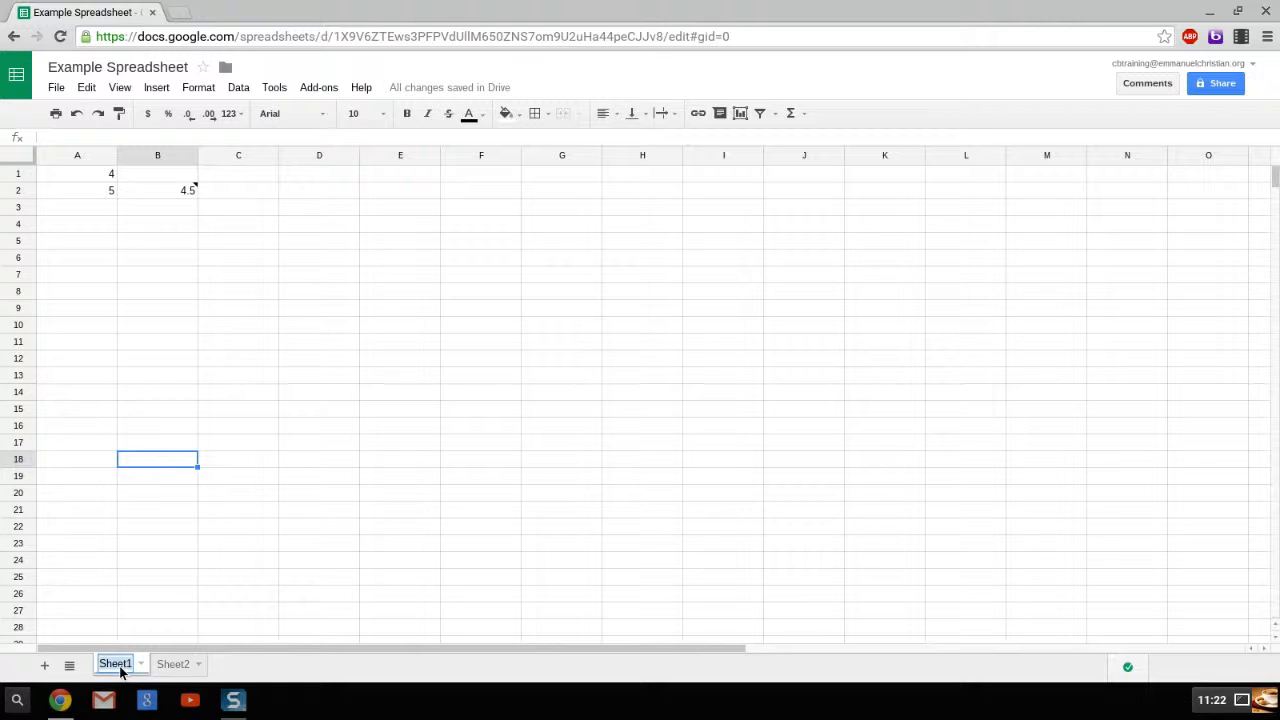
type("Rename")
key("Return")
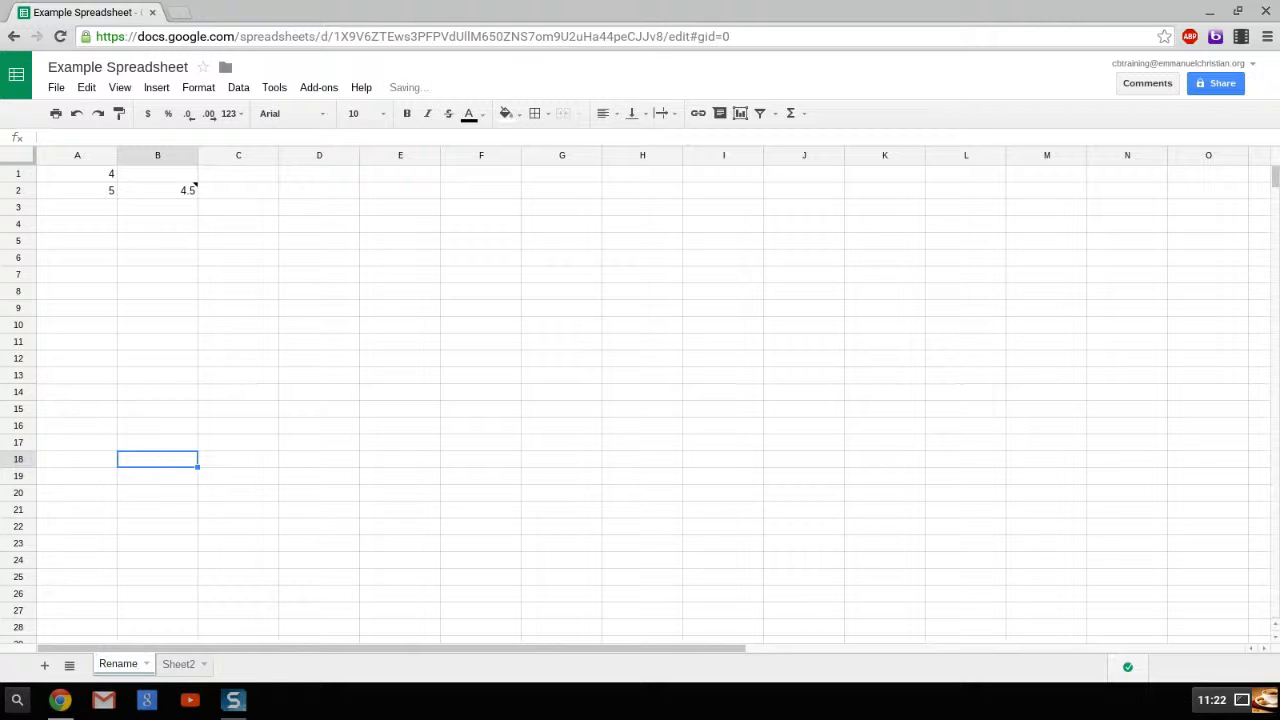
- Move the Rename sheet behind Sheet2, and restore the order by moving Sheet2 back to the end
left_click(146, 664)
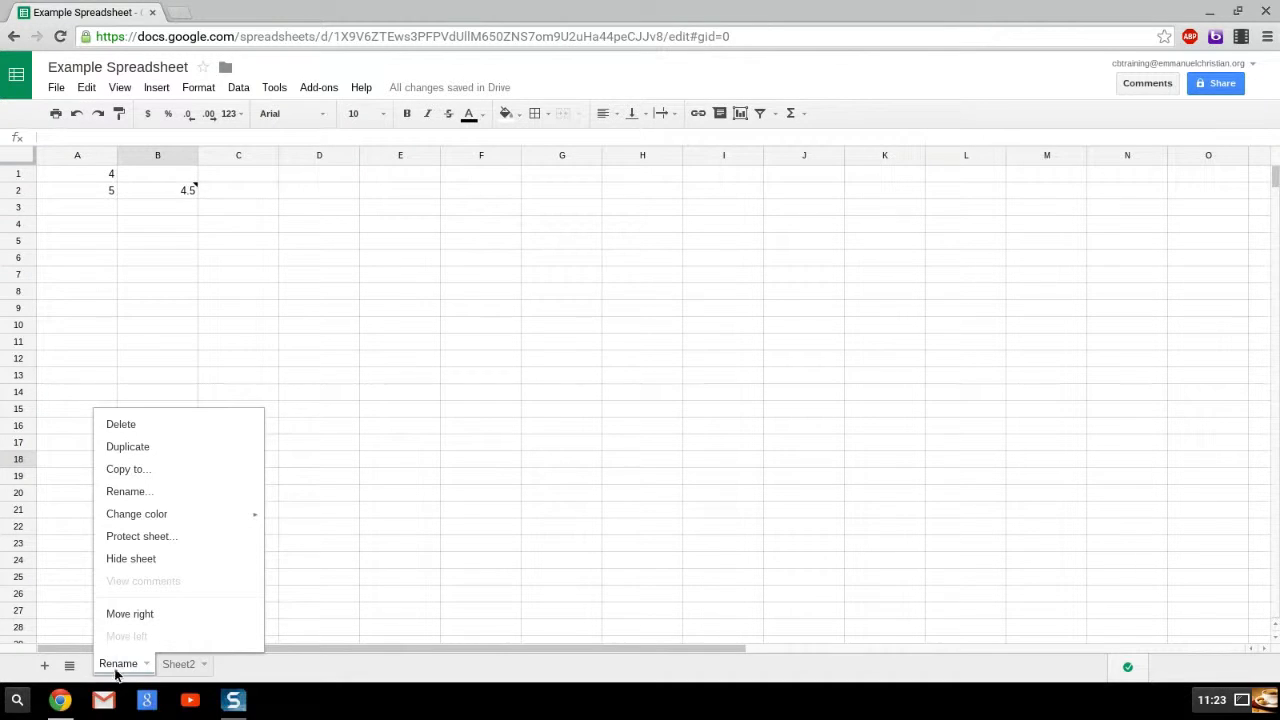
left_click(229, 672)
left_click_drag(120, 668, 275, 677)
left_click(124, 670)
left_click_drag(111, 671, 189, 681)
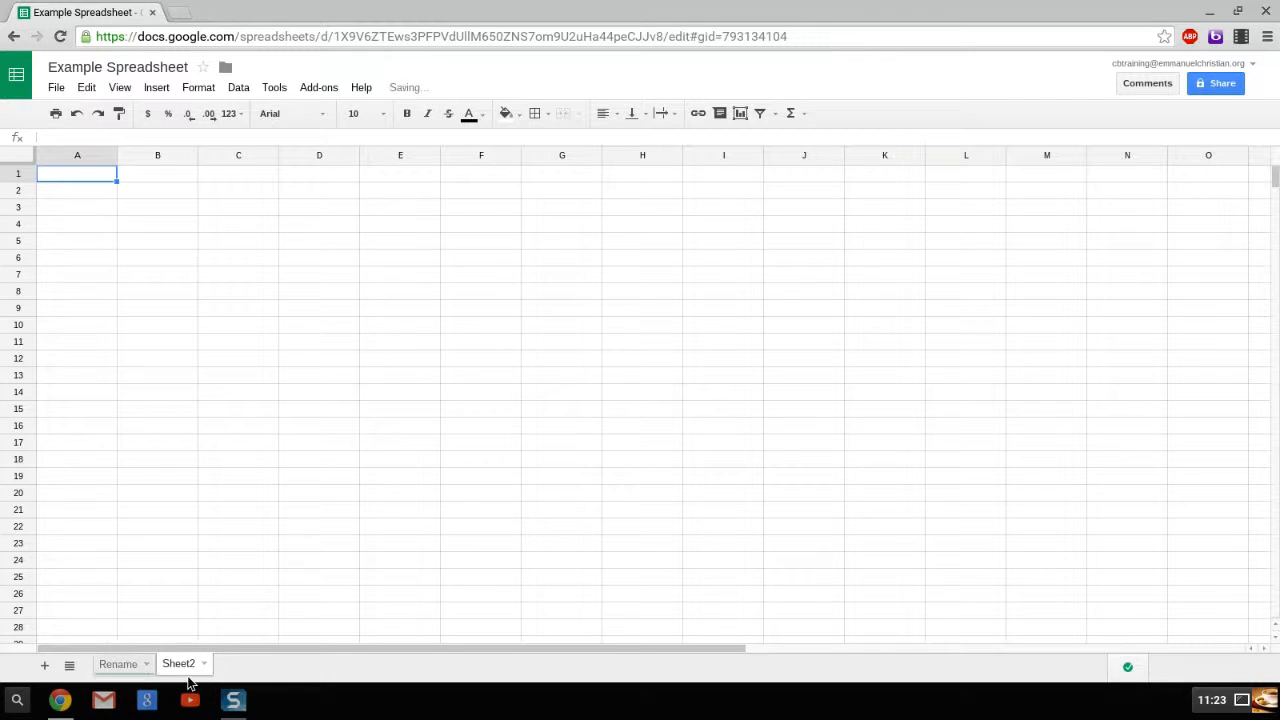
- Add a new sheet directly after the Rename sheet and move it behind Sheet2
left_click(128, 667)
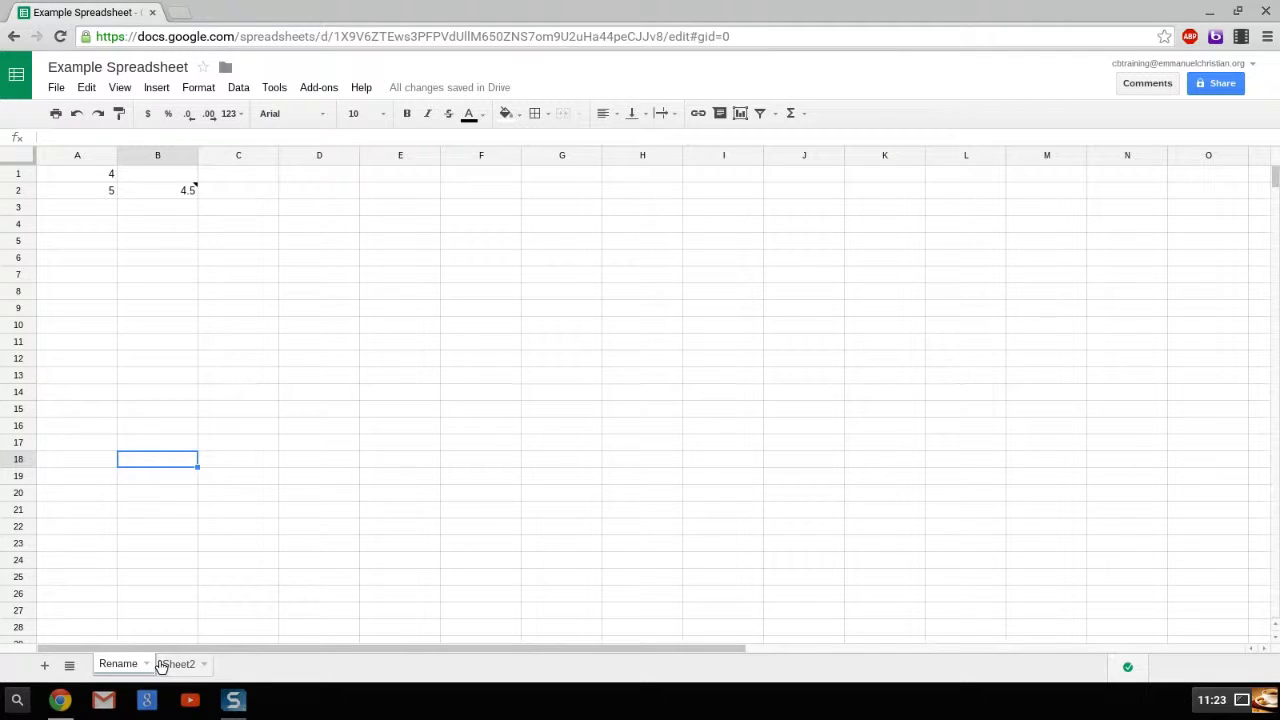
left_click(46, 668)
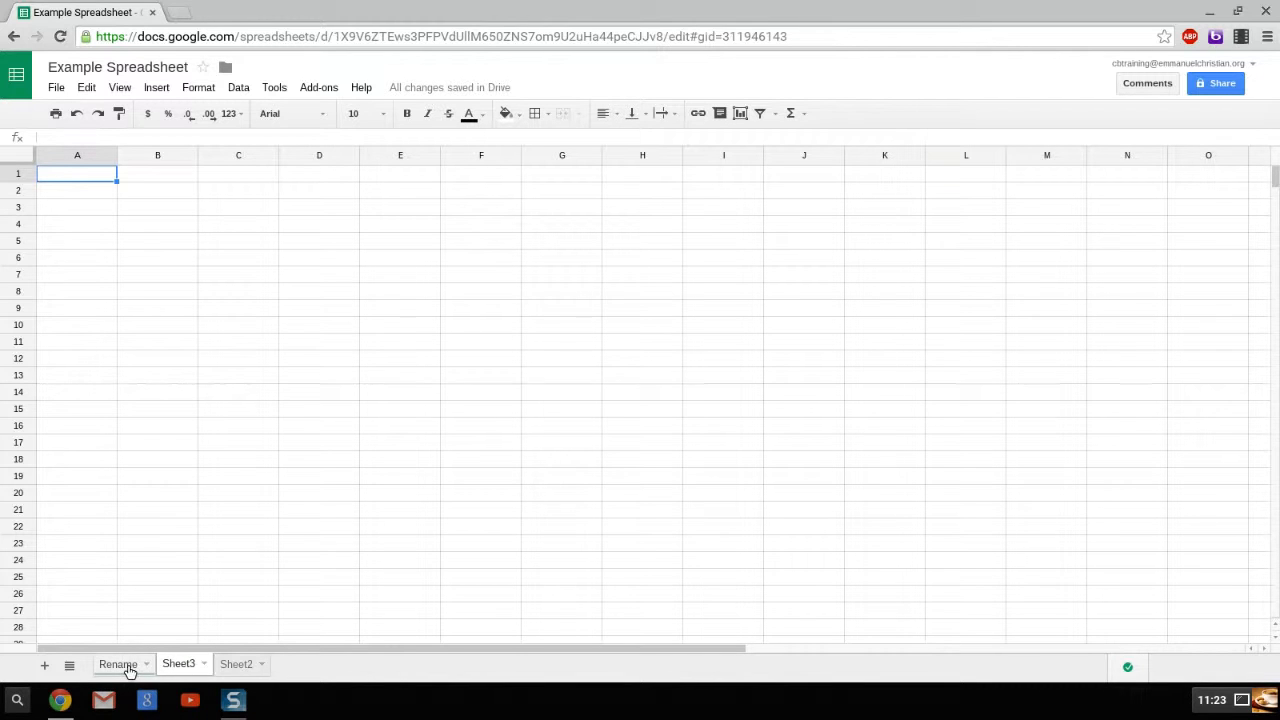
left_click_drag(180, 668, 268, 684)
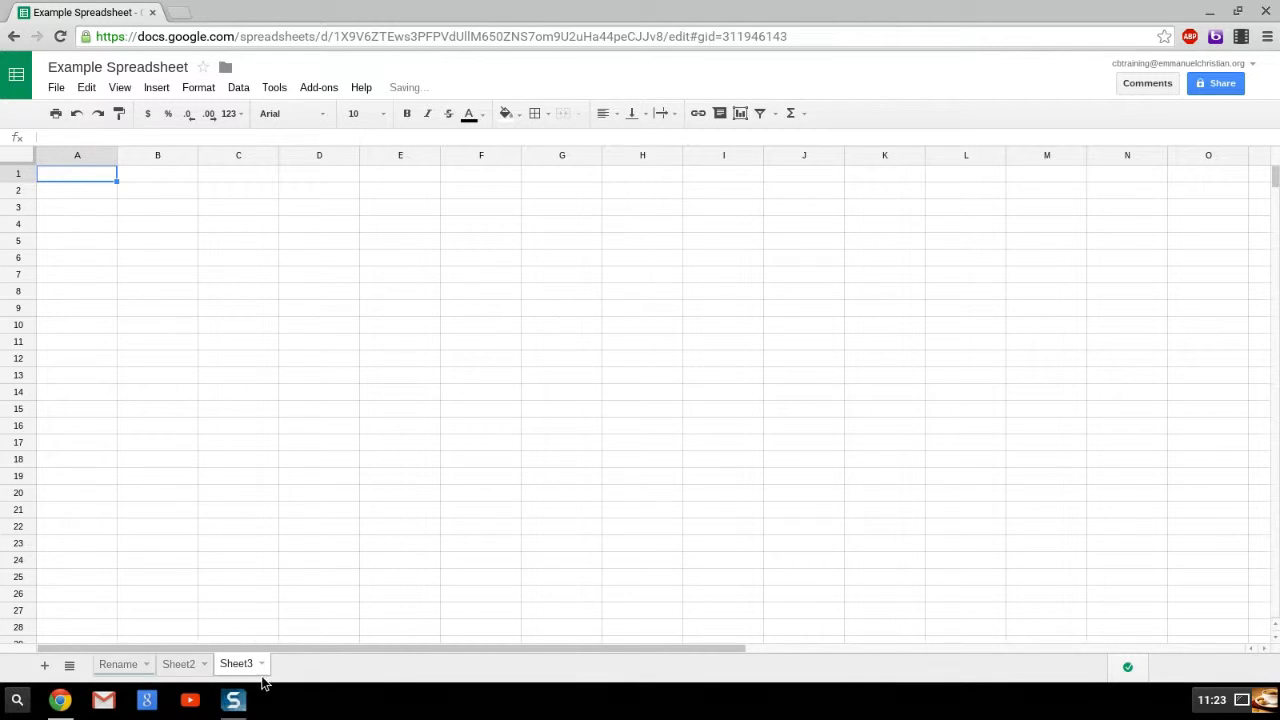
- Add one more sheet at the end and another directly after Sheet2
left_click(46, 666)
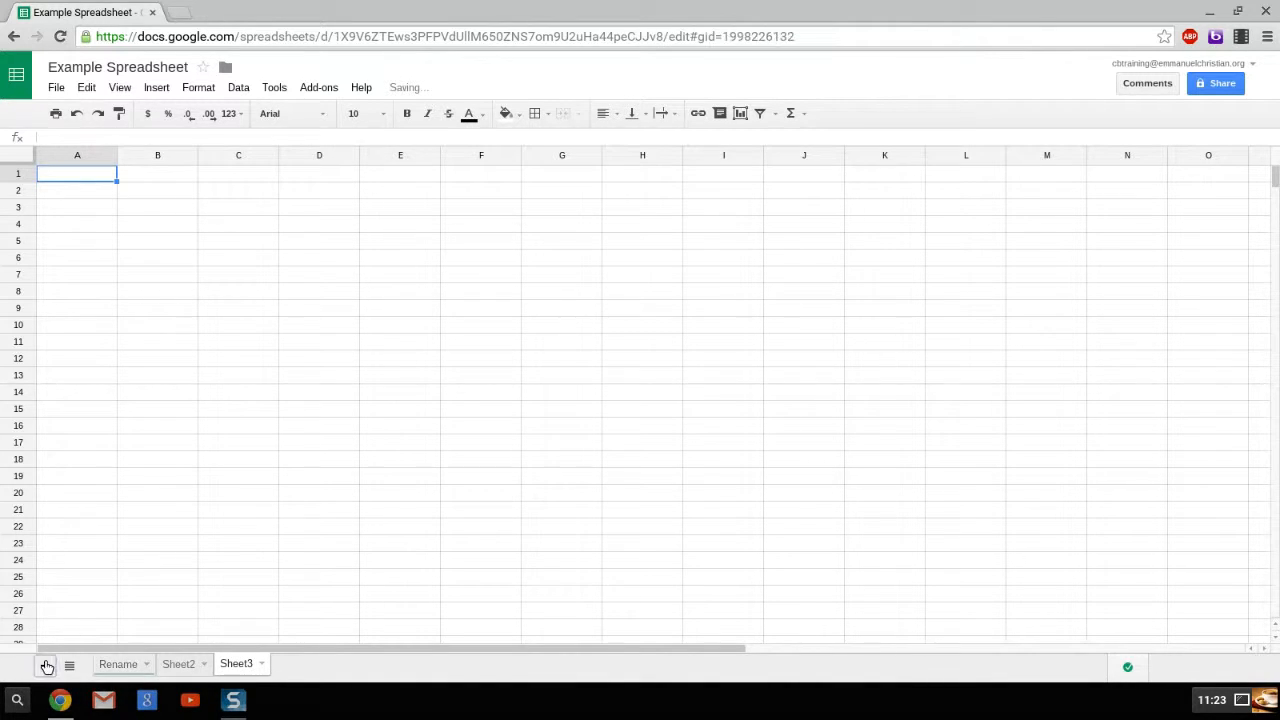
left_click(180, 665)
left_click(44, 665)
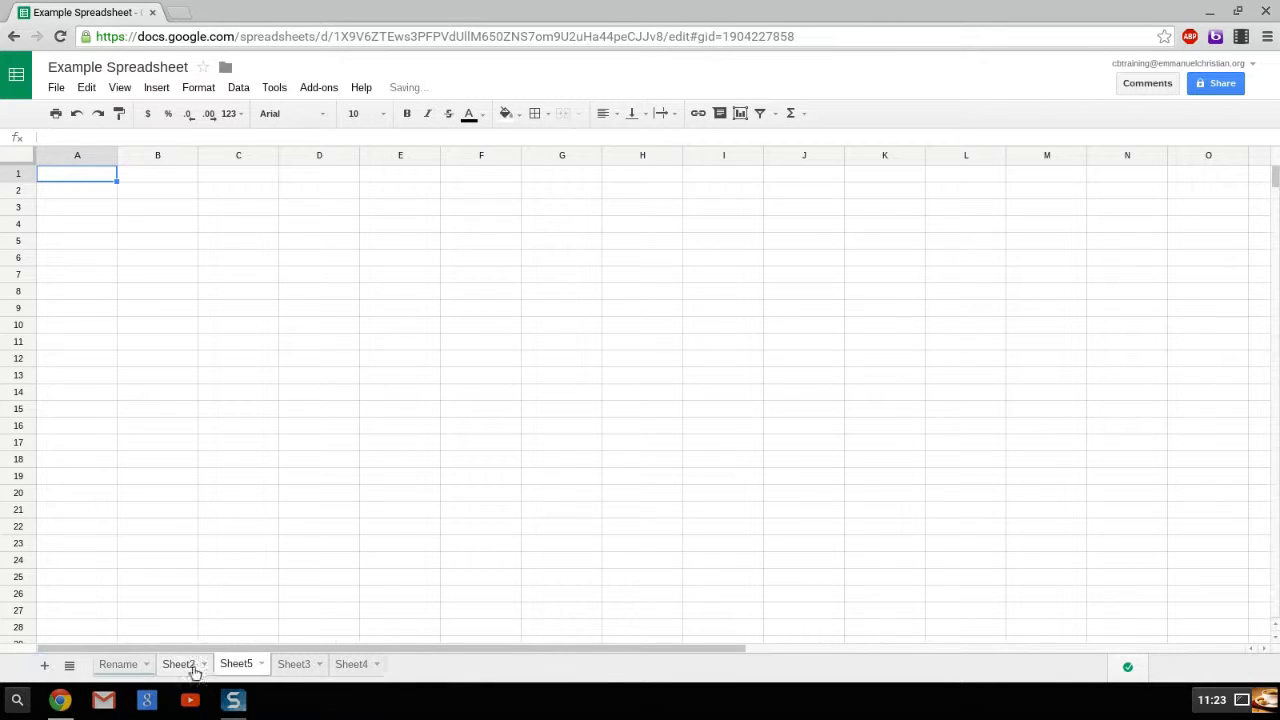
- Delete Sheet4 from the spreadsheet
left_click(374, 667)
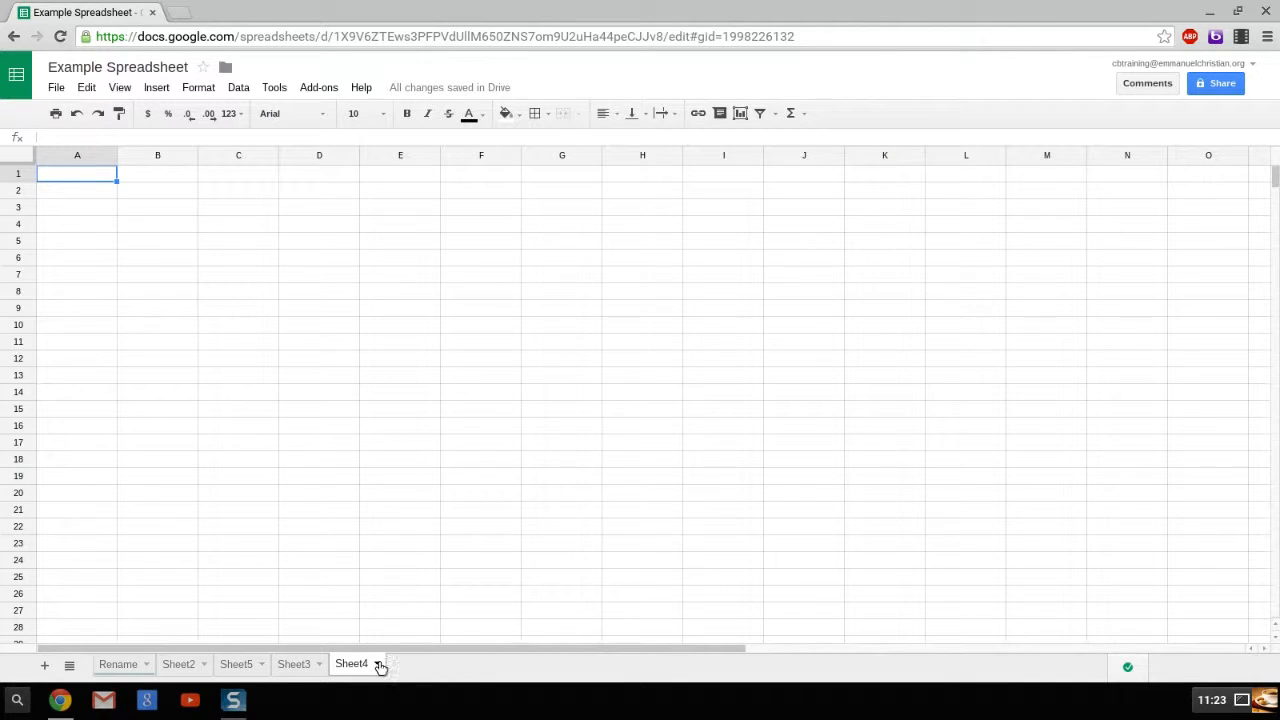
left_click(378, 666)
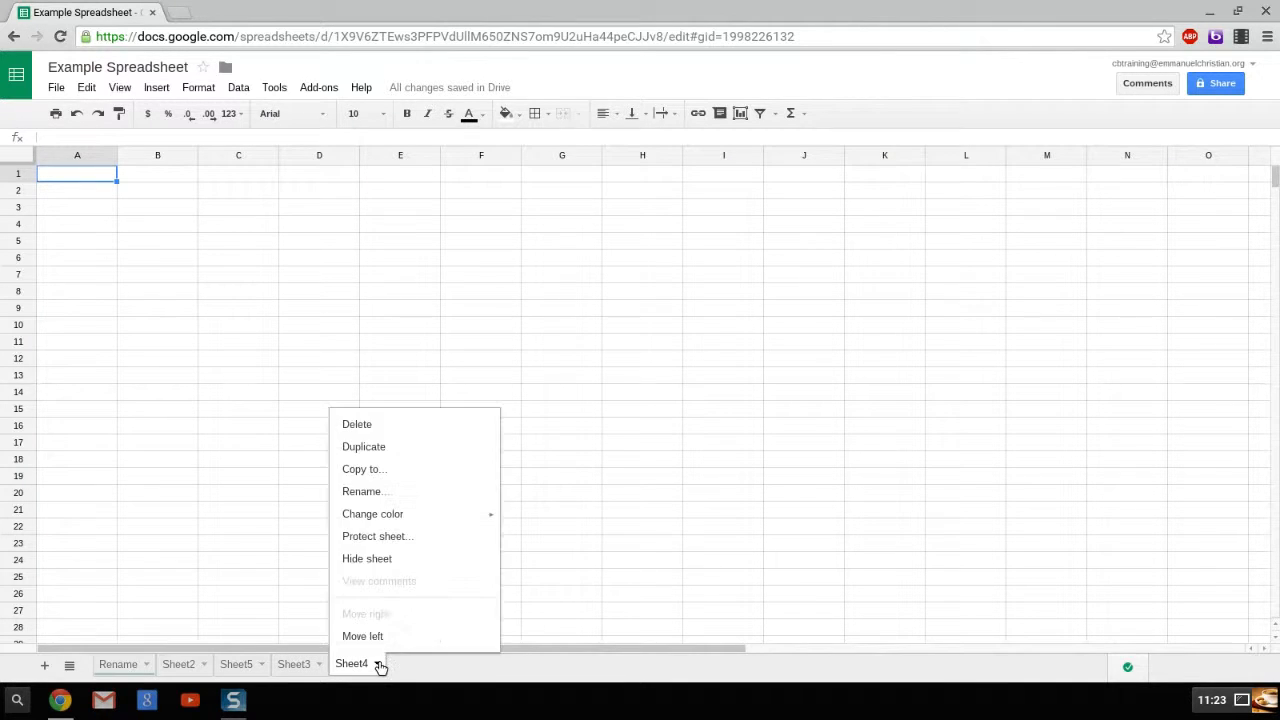
left_click(405, 424)
left_click(455, 400)
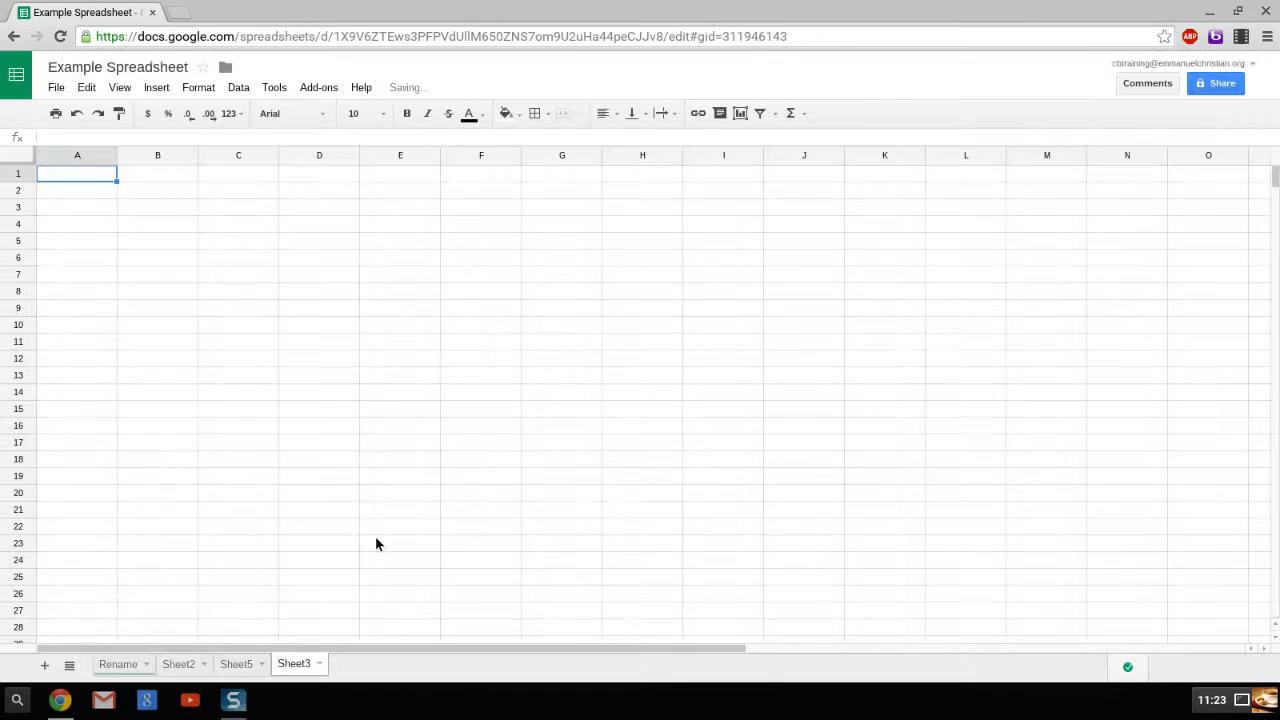
- Delete Sheet3 and Sheet5, leaving only the Rename sheet and Sheet2
left_click(319, 664)
left_click(366, 425)
left_click(443, 398)
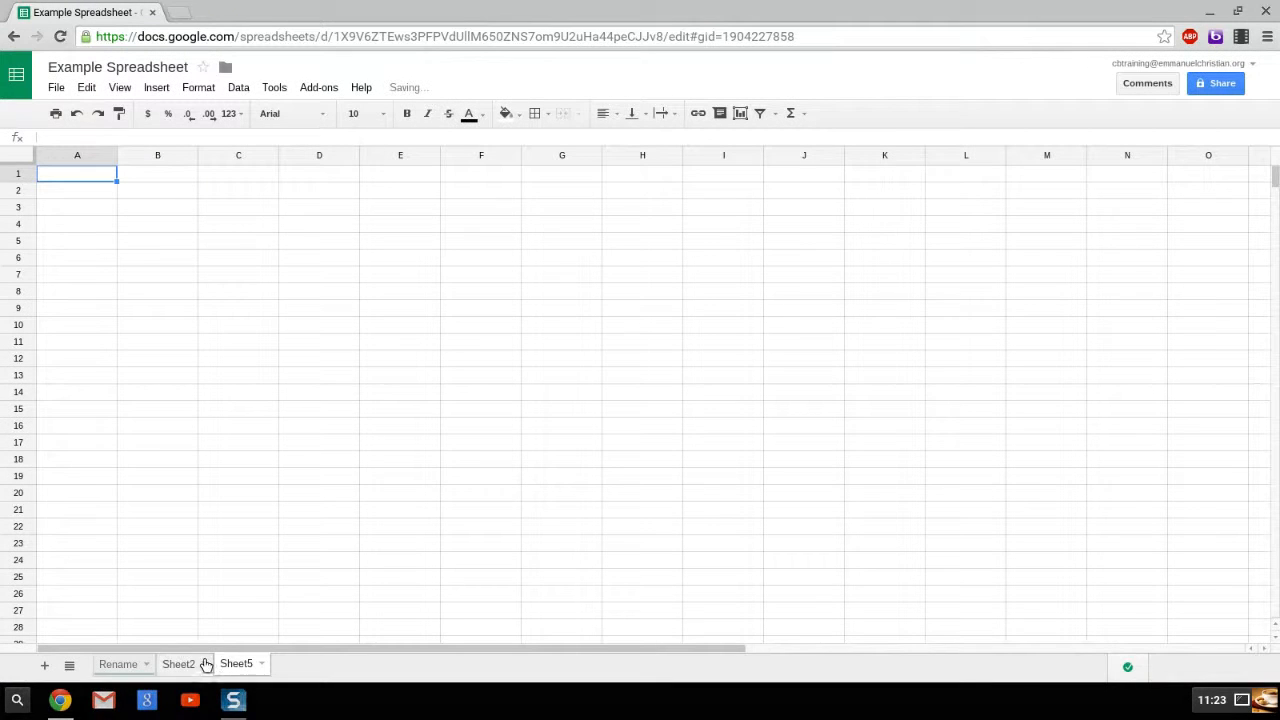
left_click(262, 664)
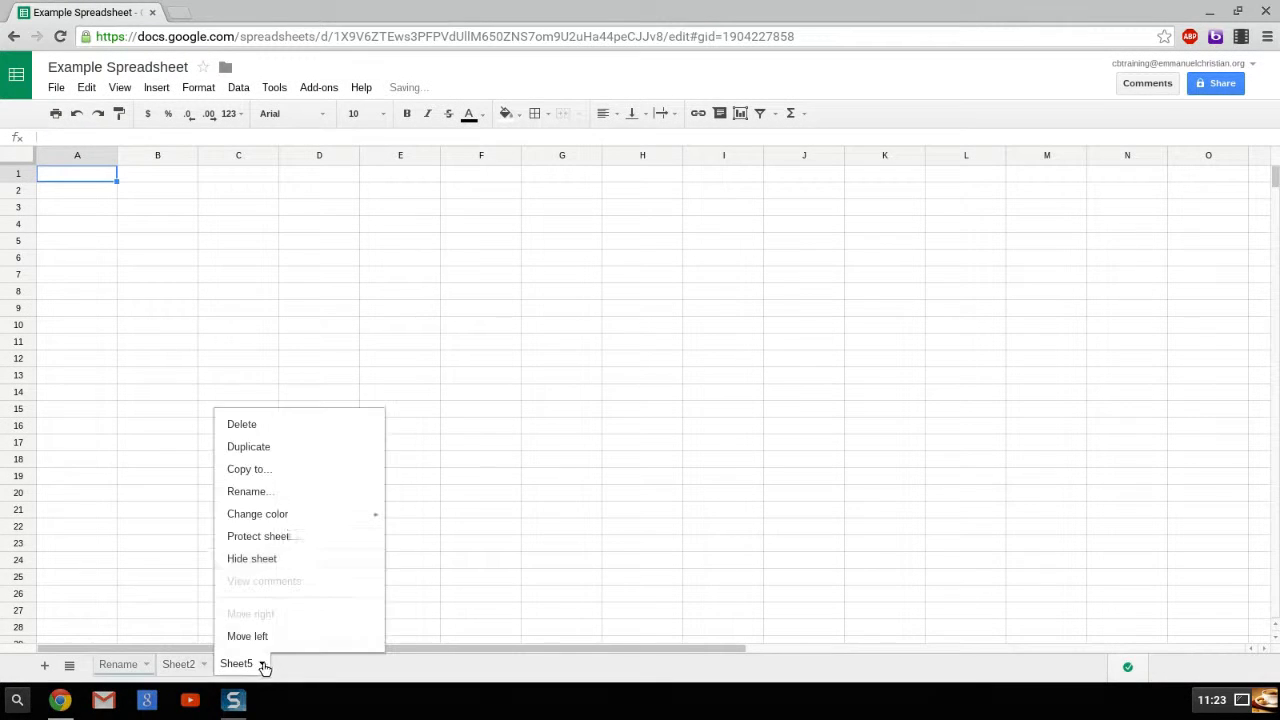
left_click(297, 425)
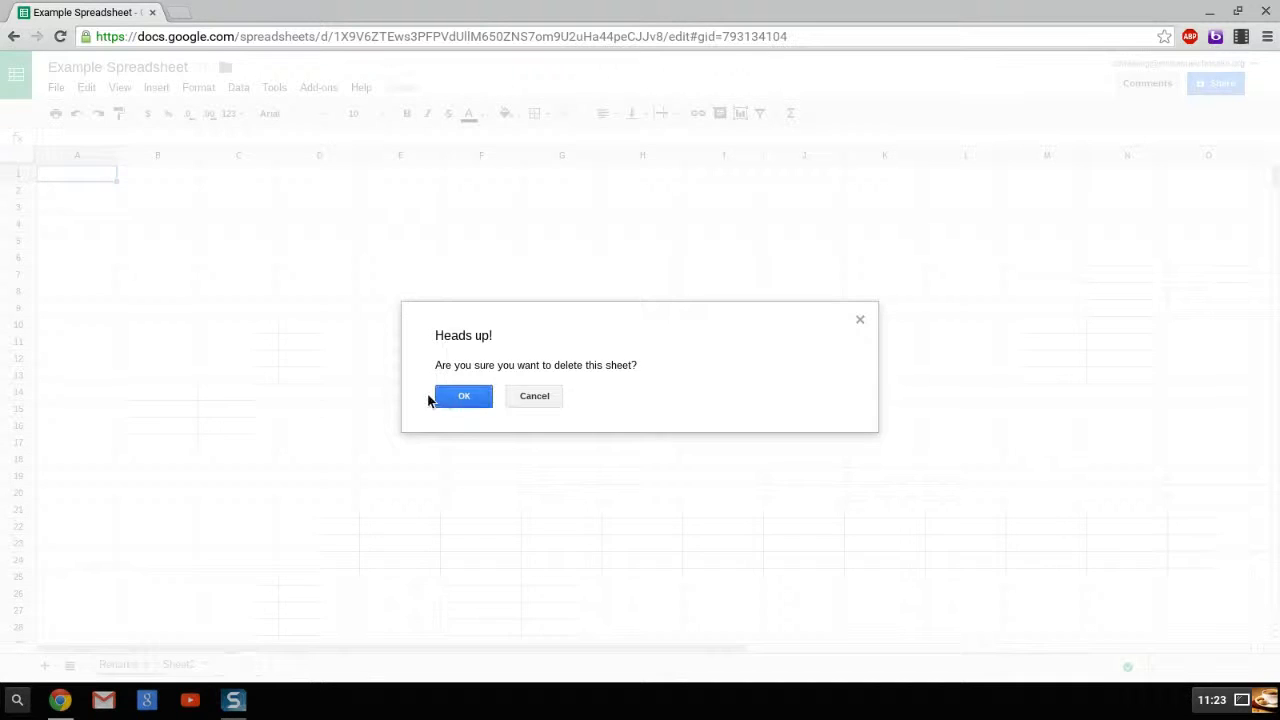
left_click(458, 394)
- Display the list of all sheets, close it and make E13 the active cell on Sheet2
left_click(66, 664)
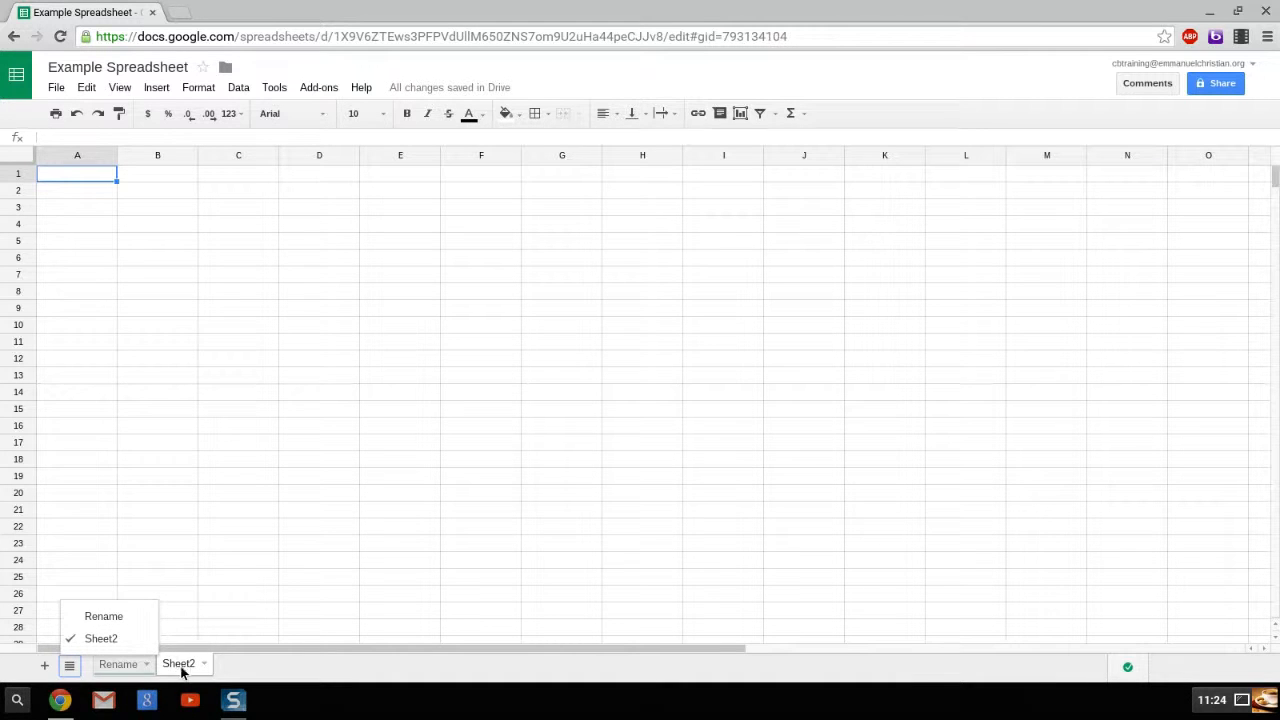
left_click(430, 375)
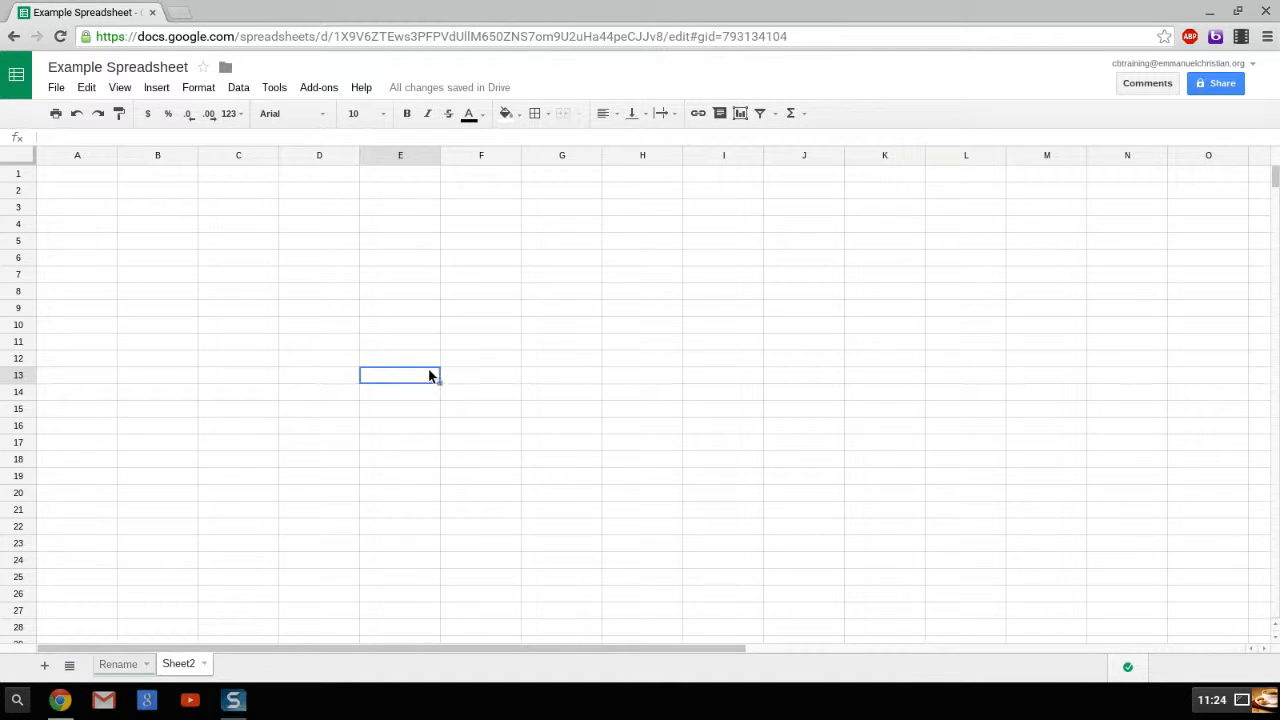
- Examine the permission levels offered for sharing the spreadsheet, and close the sharing settings without adding anyone
left_click(1208, 84)
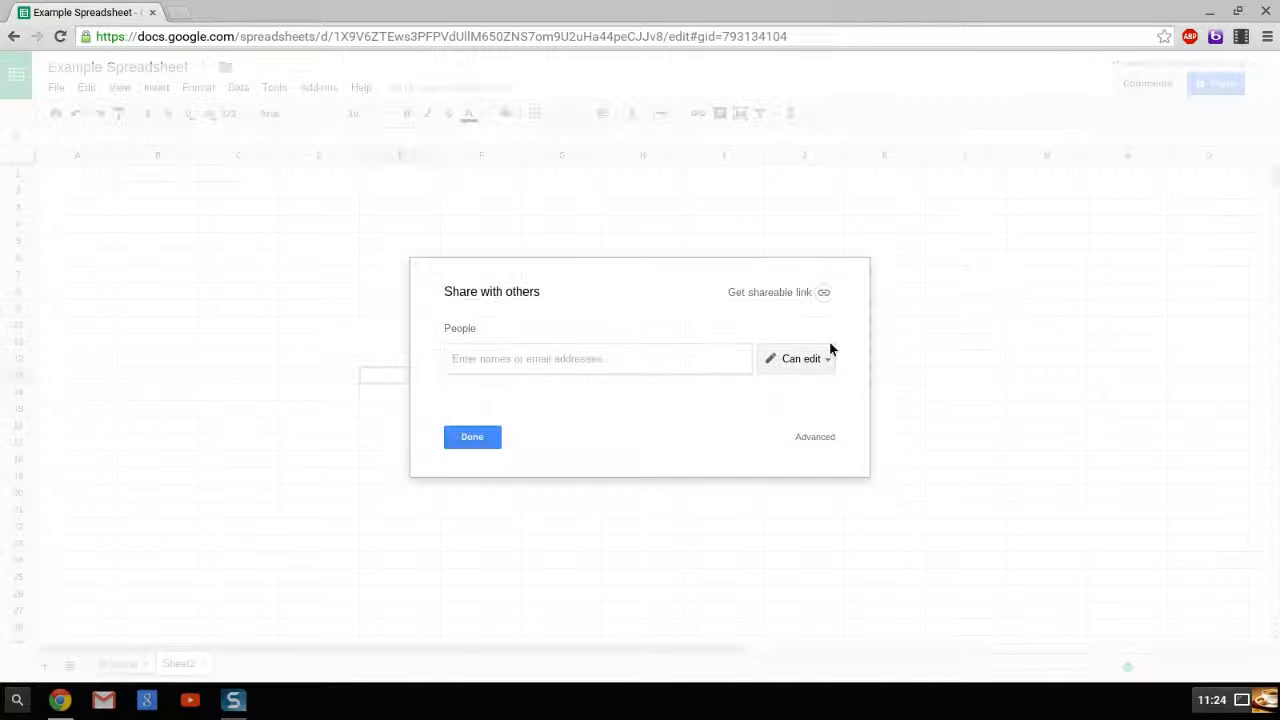
left_click(795, 364)
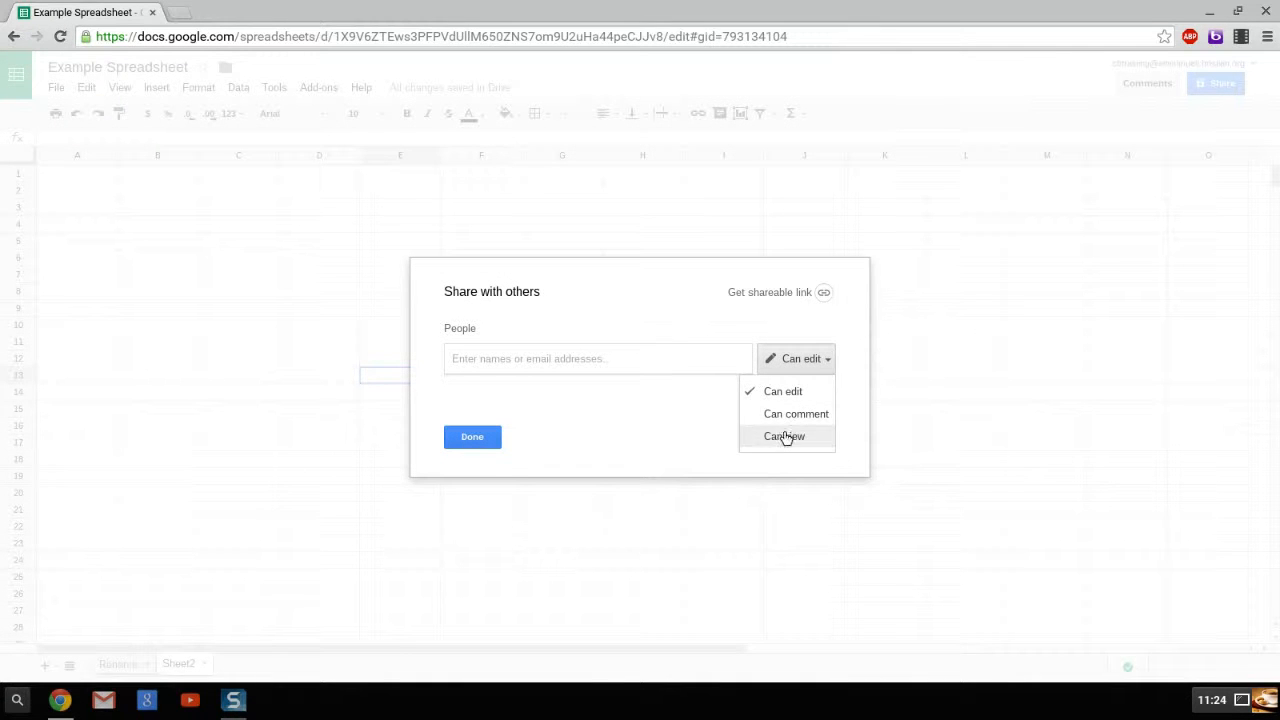
left_click(628, 456)
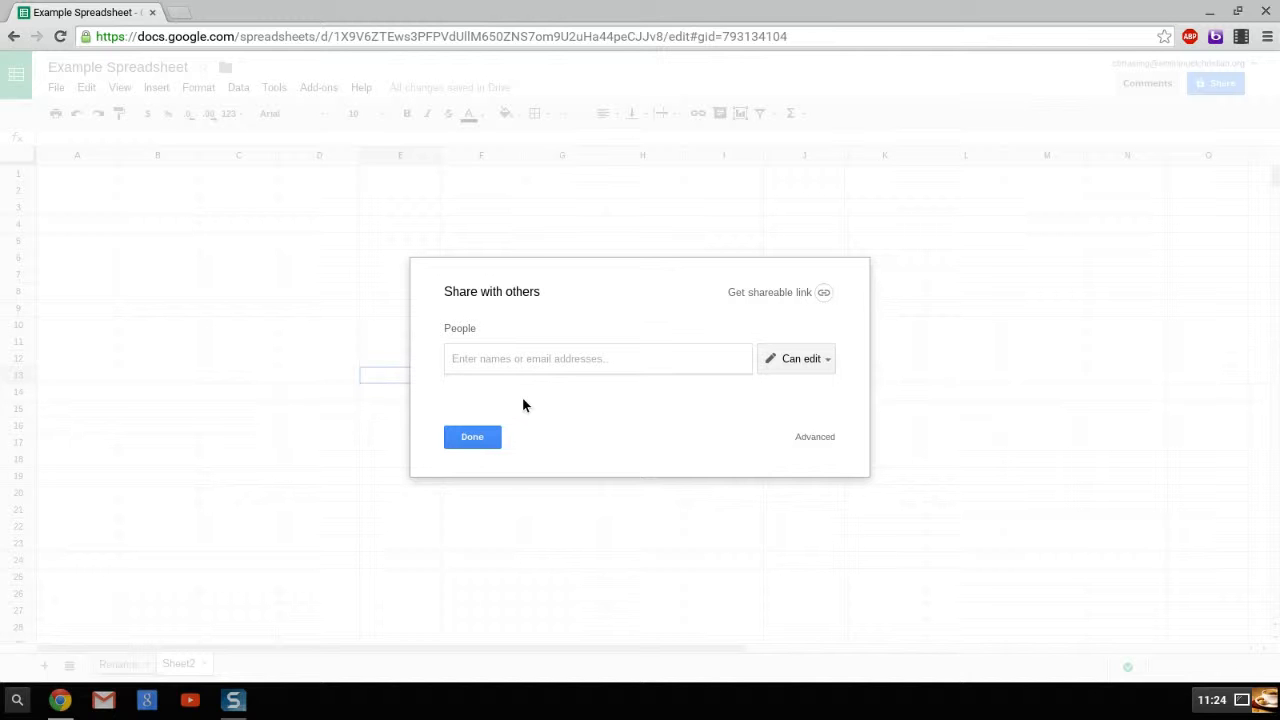
left_click(472, 437)
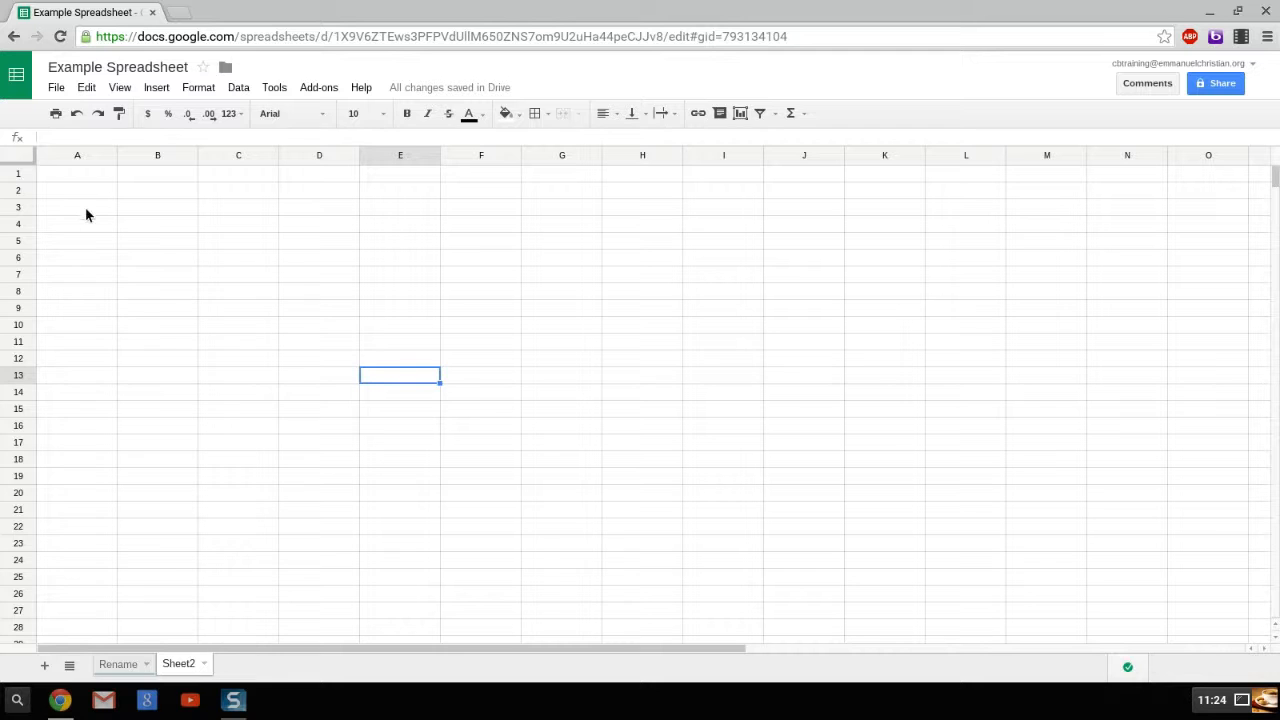
- Enter 100.00 in cell A1 of Sheet2 and add the .00 decimals to it again
left_click(82, 179)
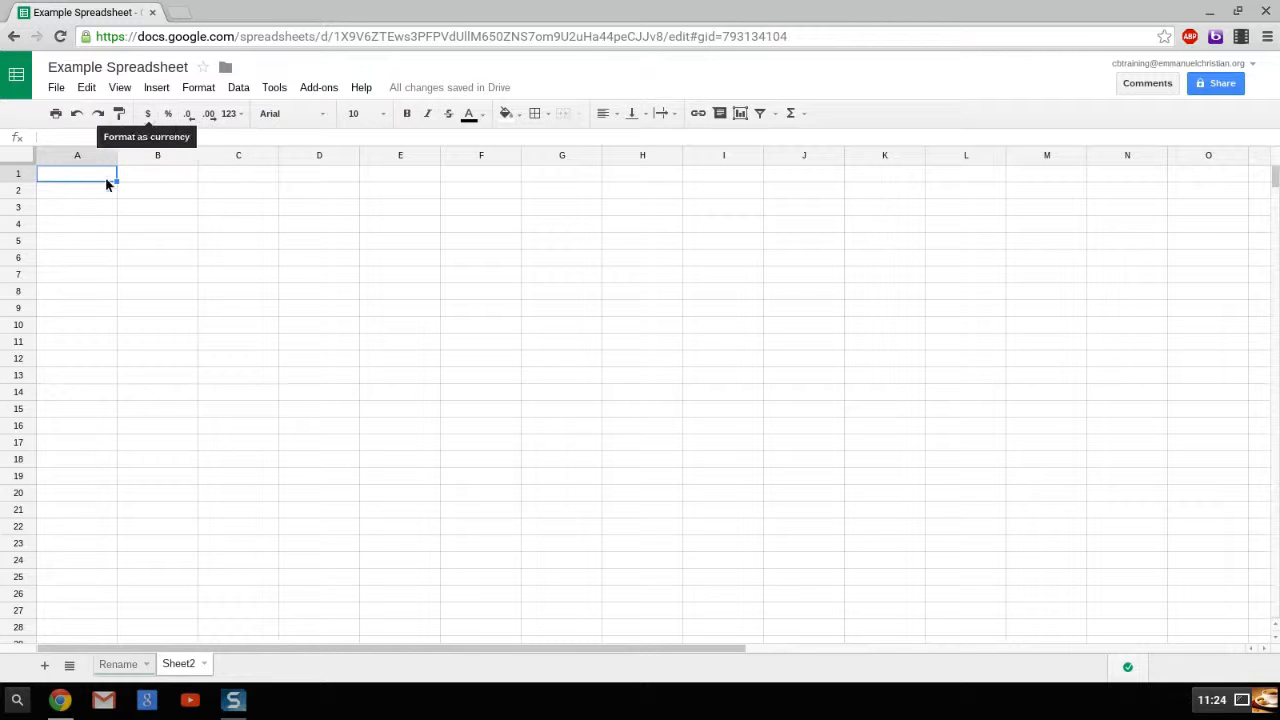
type("100.00")
key("Return")
key("Up")
key("Return")
type(".00")
key("Return")
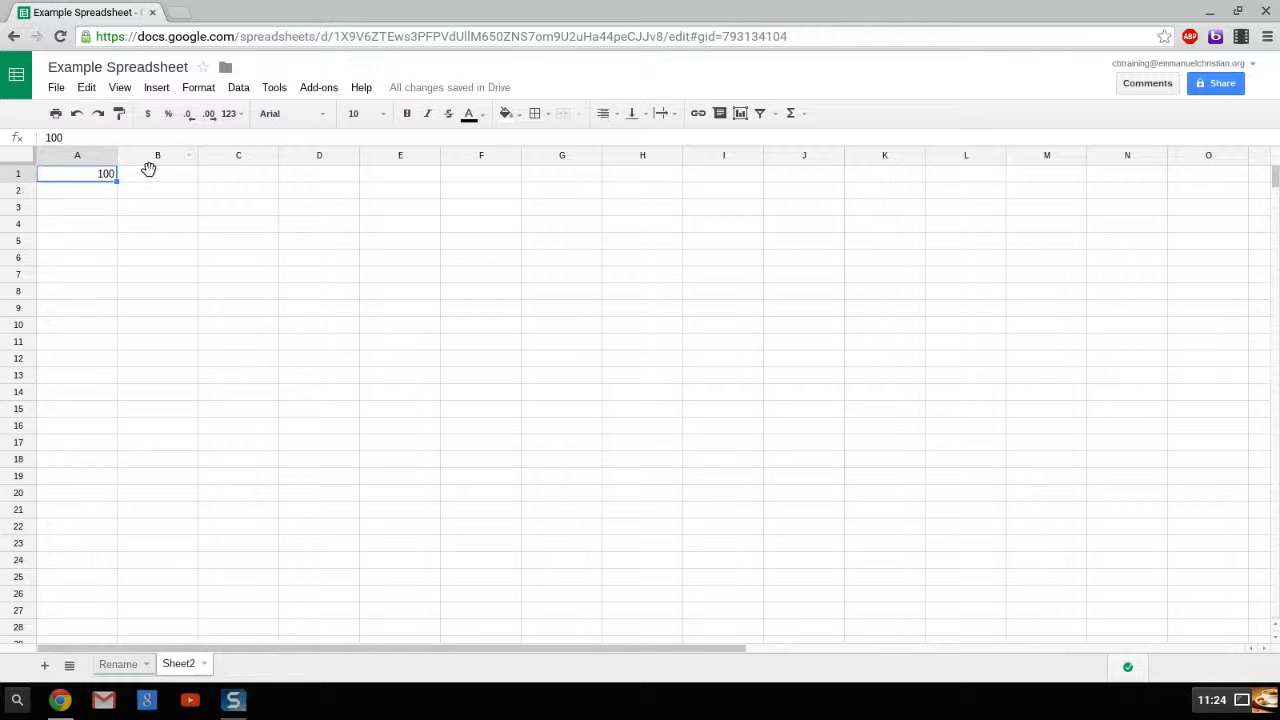
- Format cell A1 as currency, and switch it to a percentage without decimal places
left_click(147, 114)
left_click(170, 114)
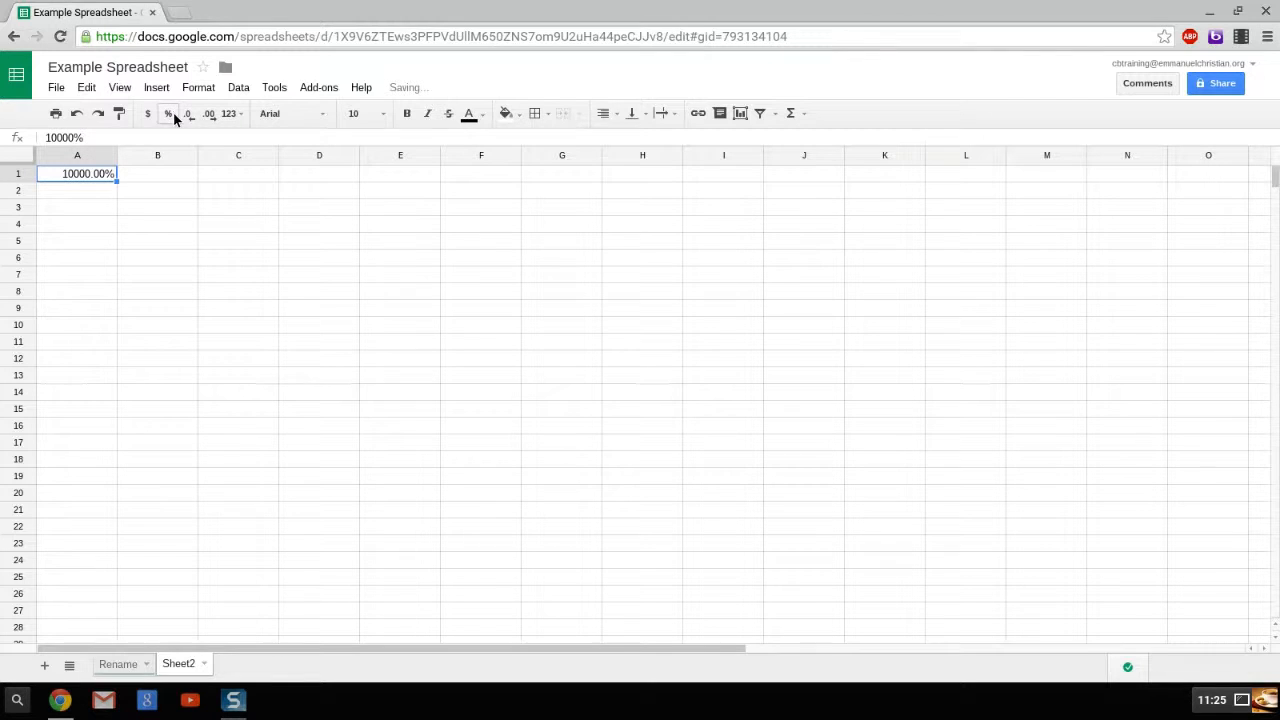
left_click(189, 116)
left_click(190, 117)
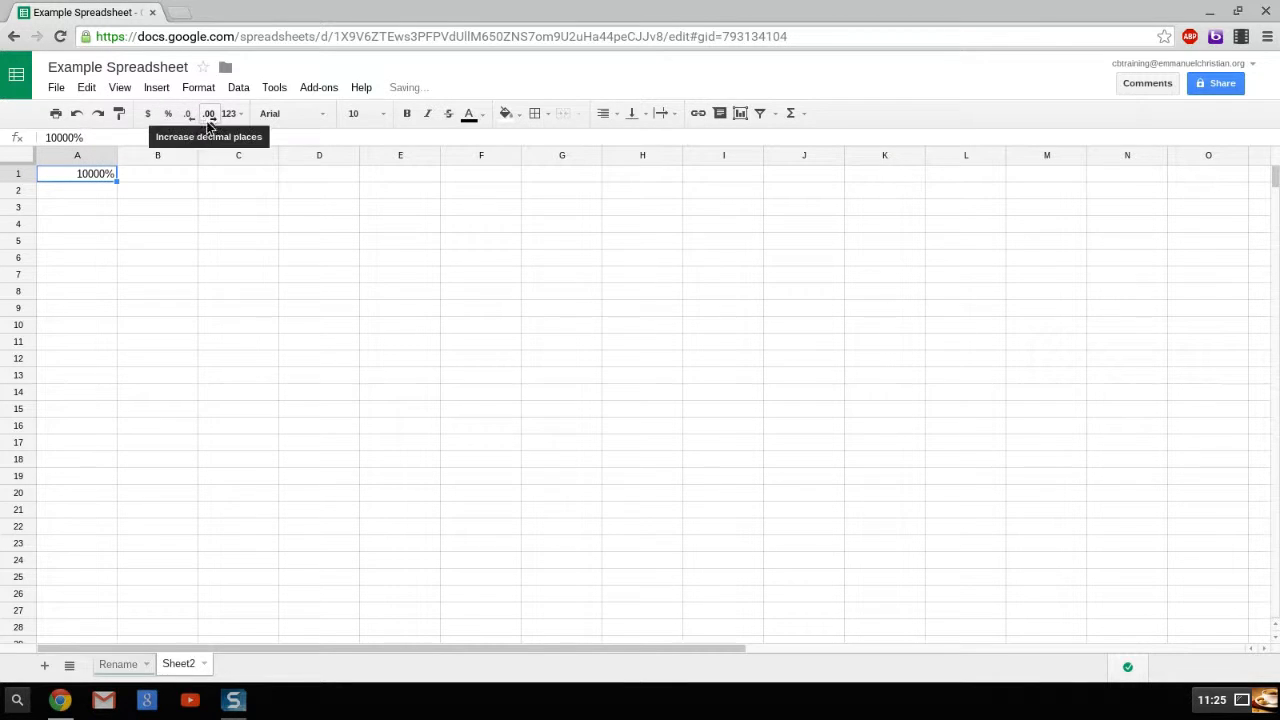
- Increase the percentage in cell A1 to four decimal places
left_click(210, 116)
left_click(210, 116)
left_click(210, 116)
left_click(210, 116)
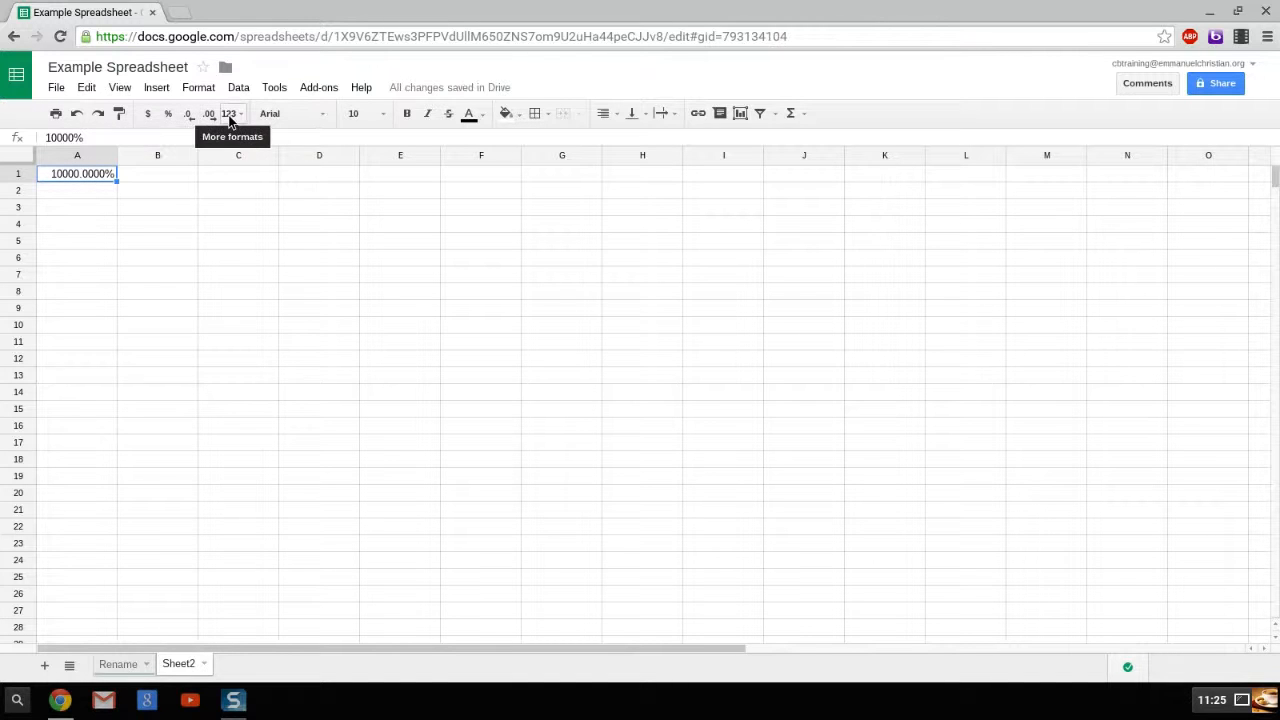
- Apply the Financial, Currency and Time number formats to cell A1 one after another
left_click(230, 114)
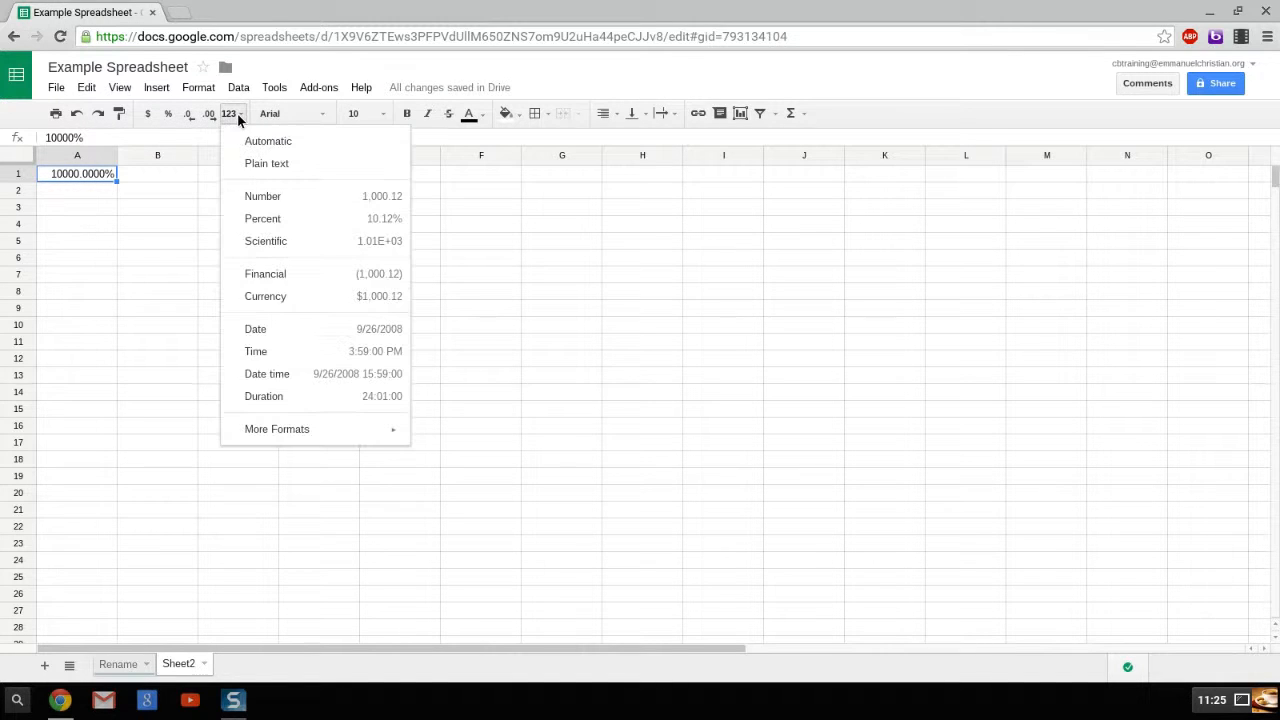
left_click(276, 274)
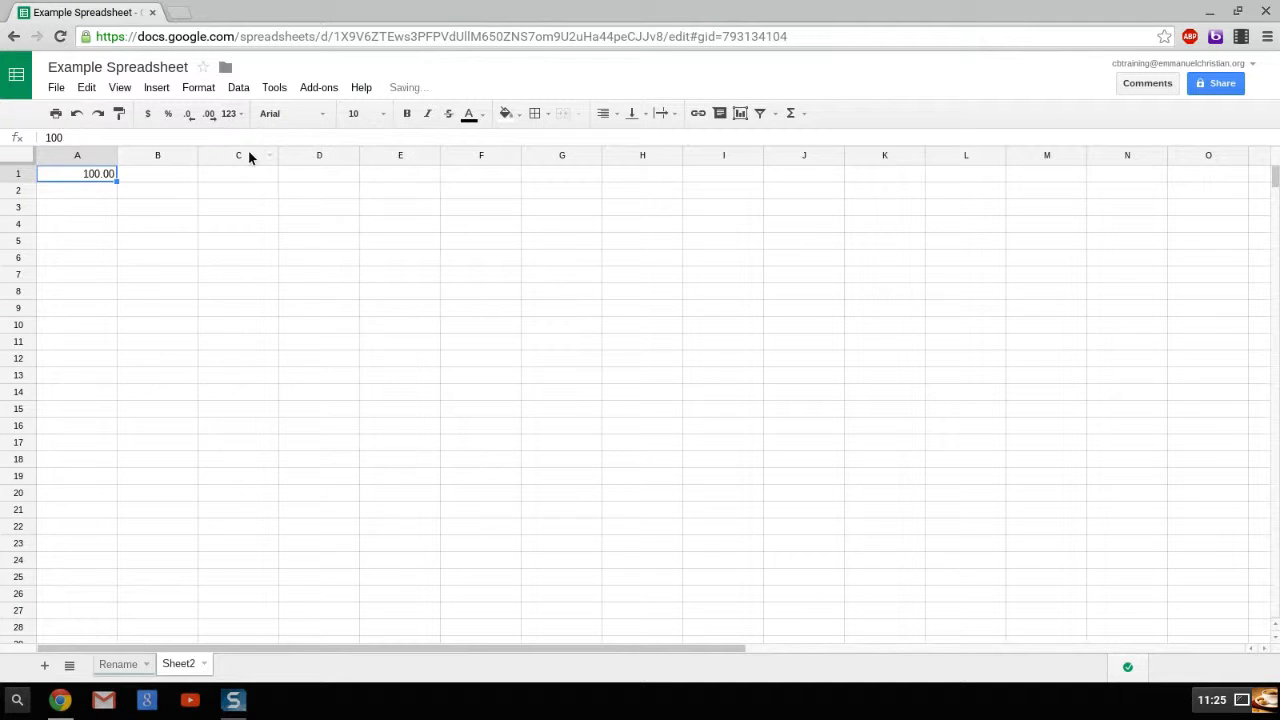
left_click(230, 114)
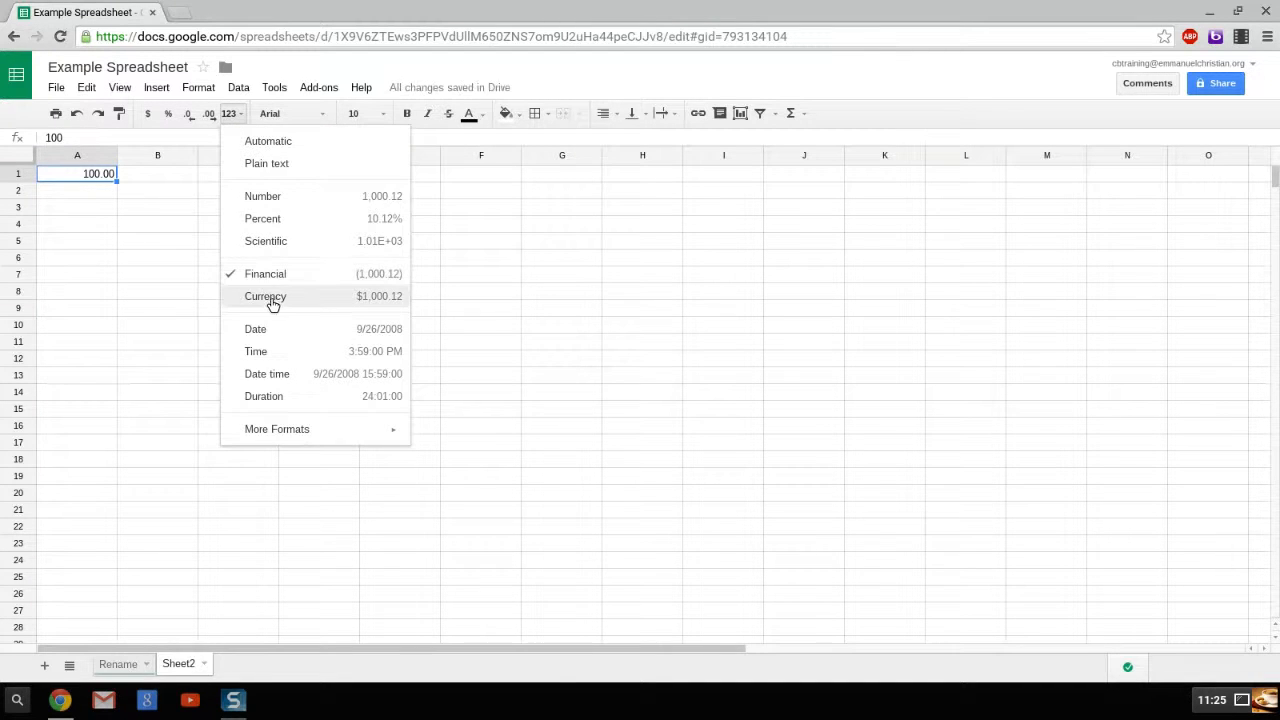
left_click(272, 298)
left_click(236, 115)
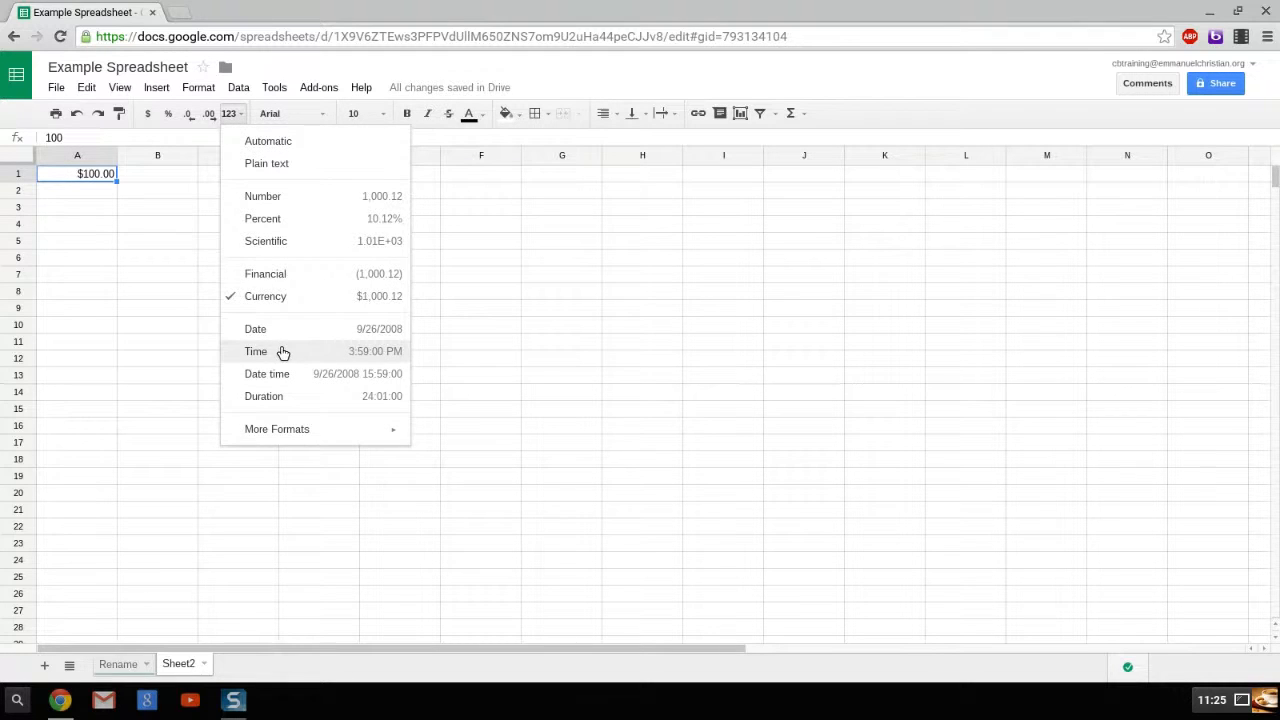
left_click(280, 350)
- Format cell A1 as plain text and replace its content with 100
left_click(228, 113)
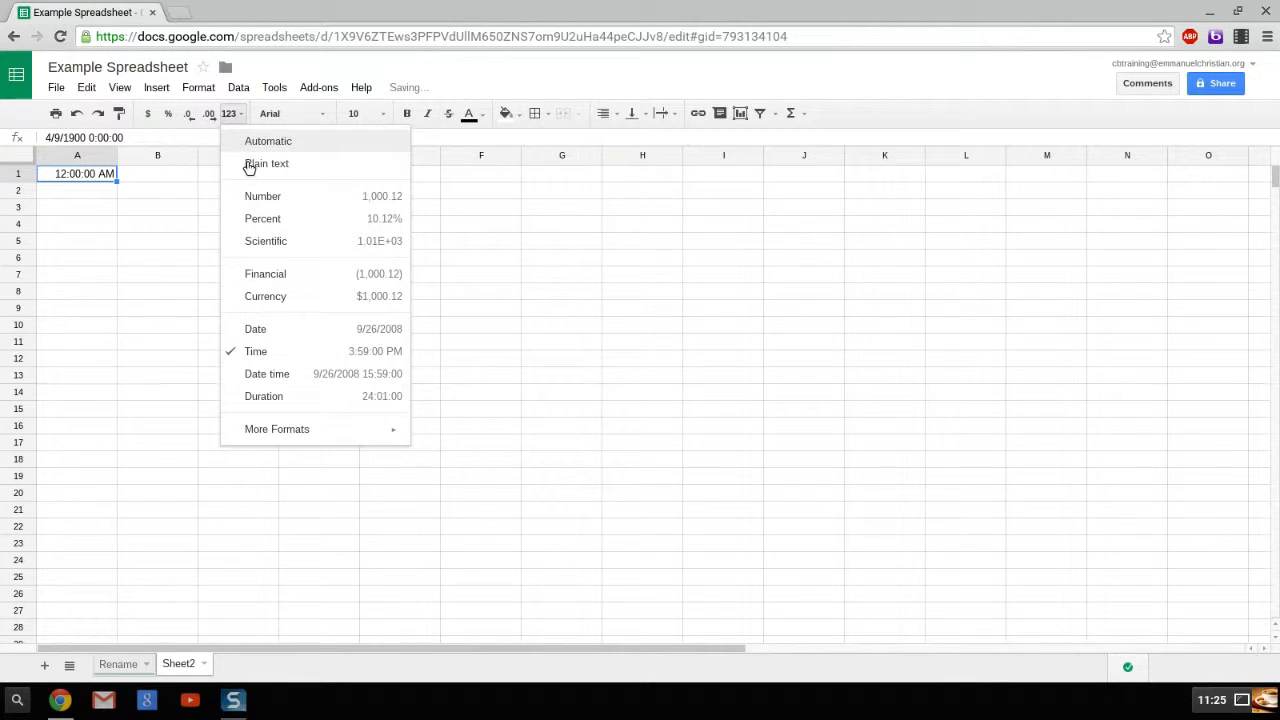
mouse_move(288, 433)
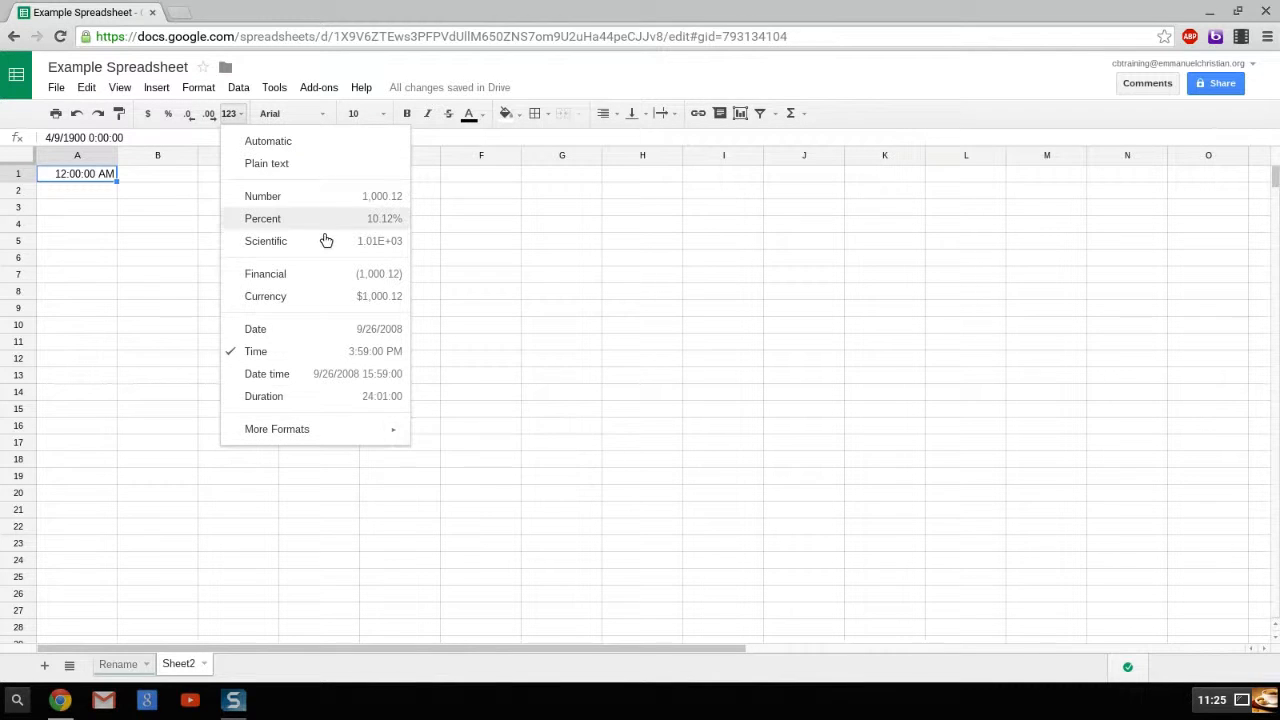
mouse_move(330, 440)
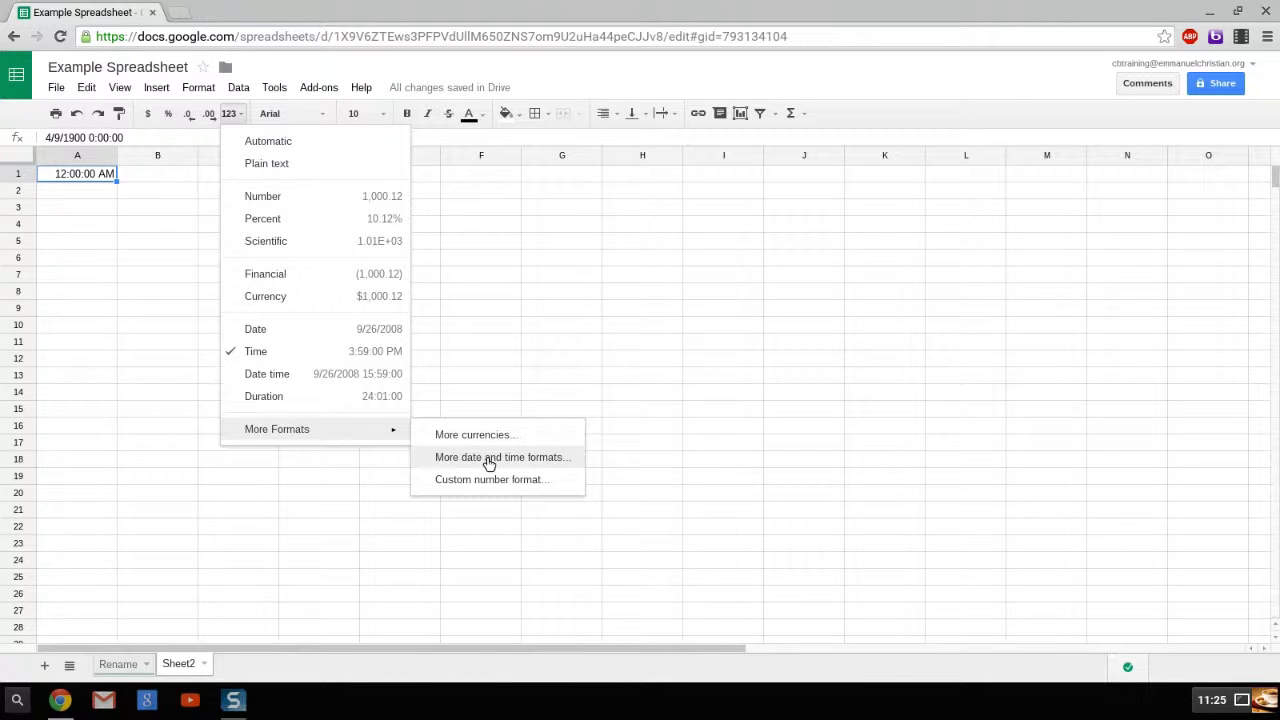
left_click(311, 158)
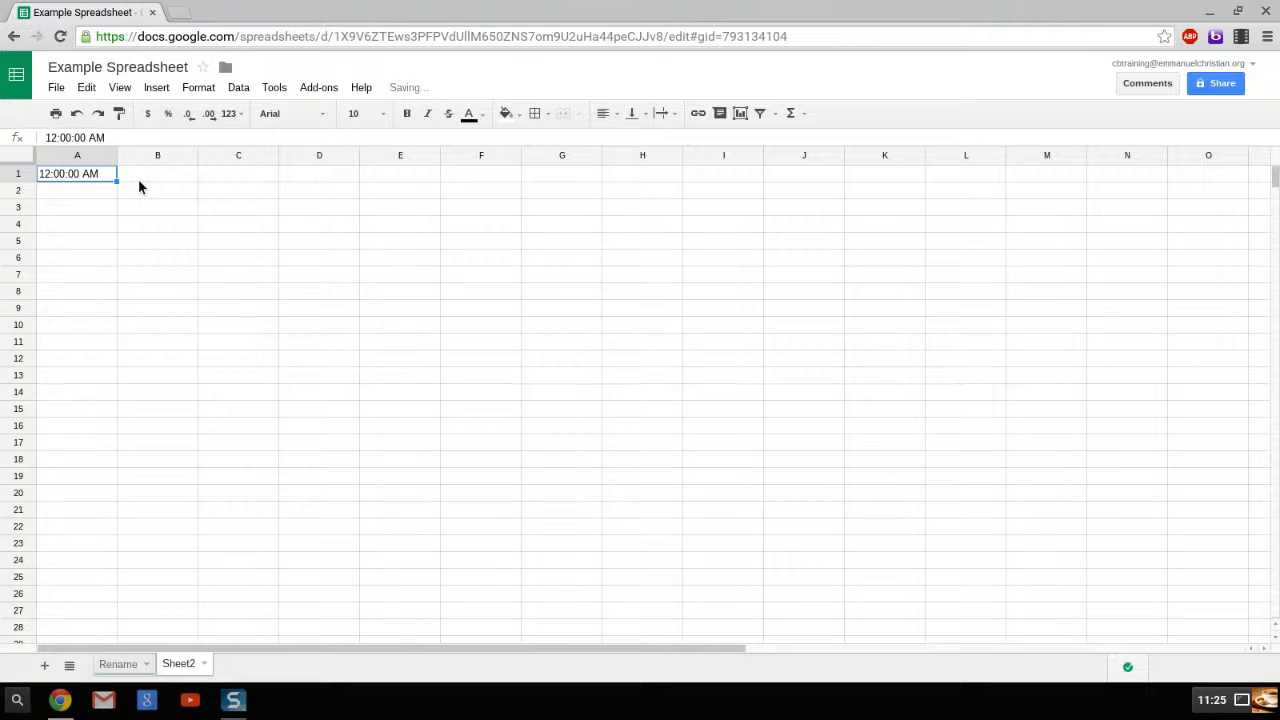
key("BackSpace")
type("100")
key("Return")
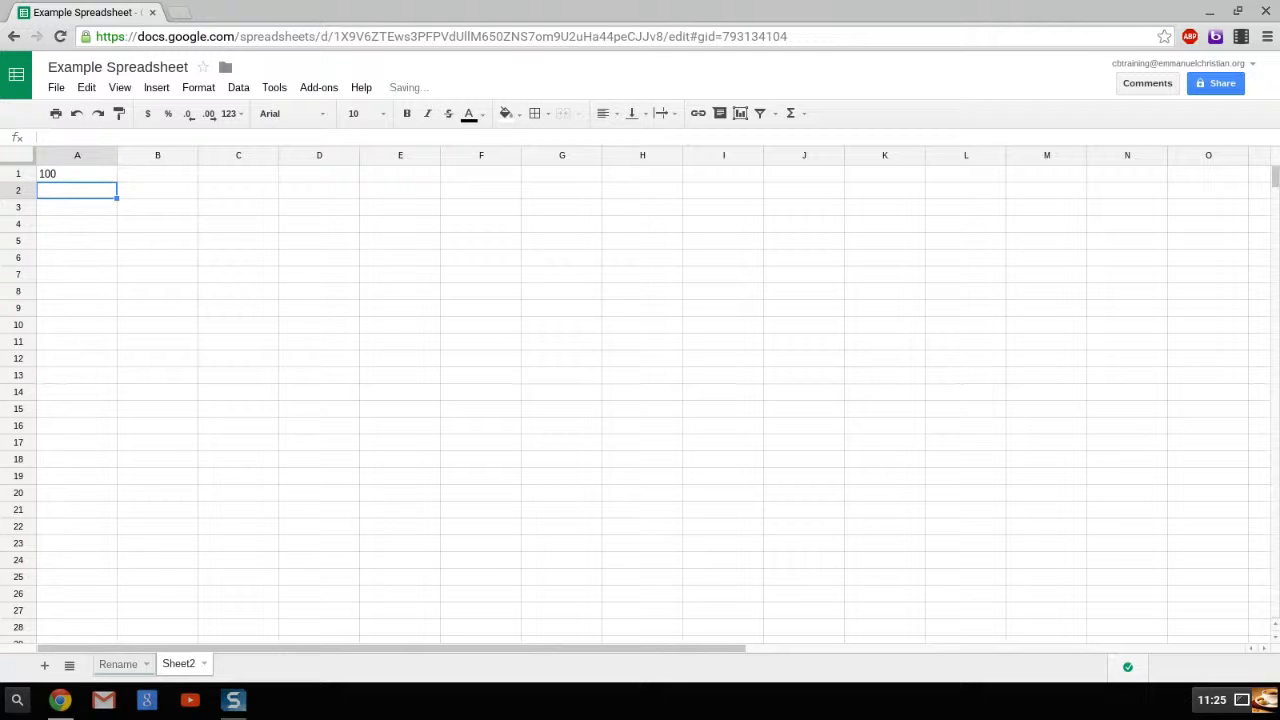
- Check the available fonts and font sizes, and clear the content of cell A1
left_click(319, 118)
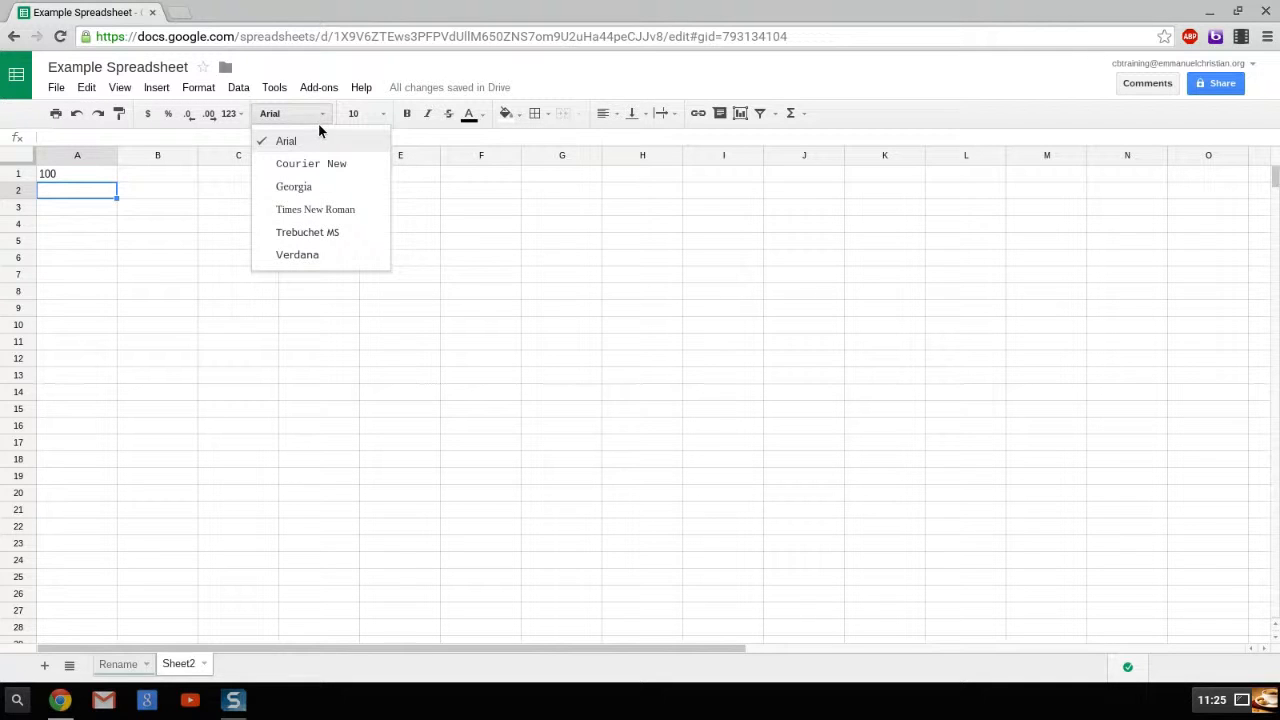
left_click(383, 118)
left_click(383, 116)
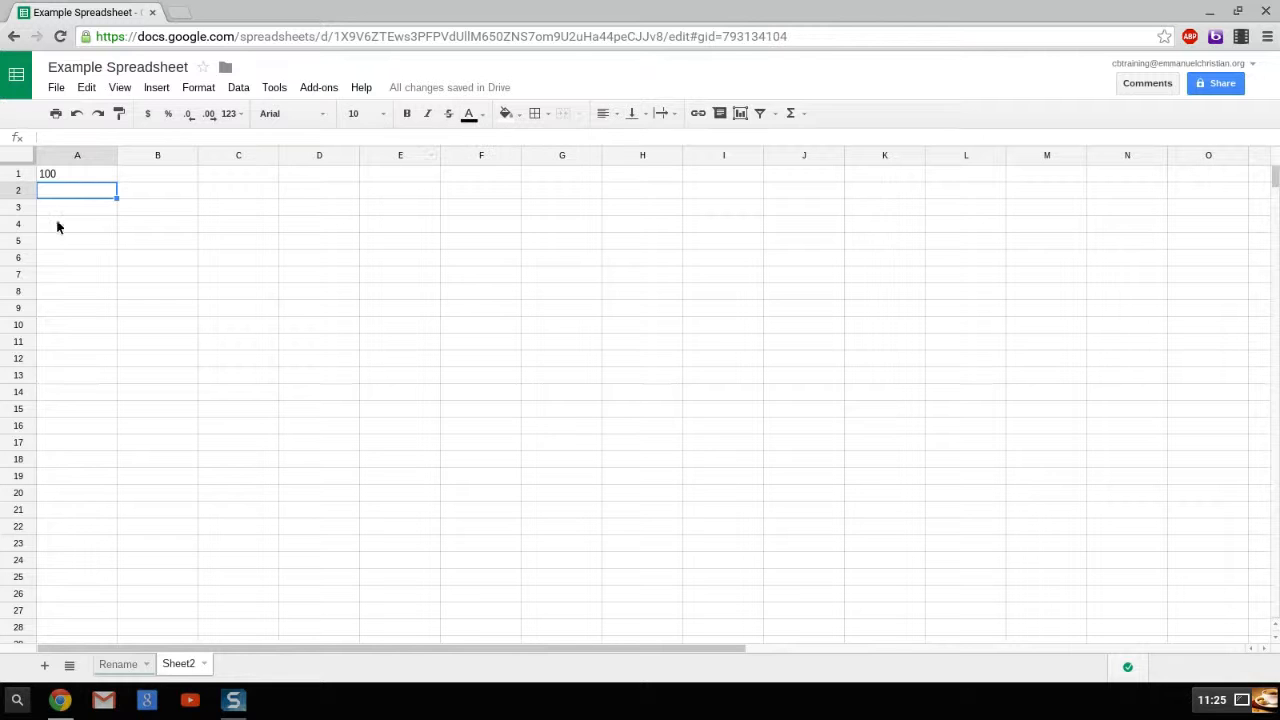
left_click(82, 177)
key("Delete")
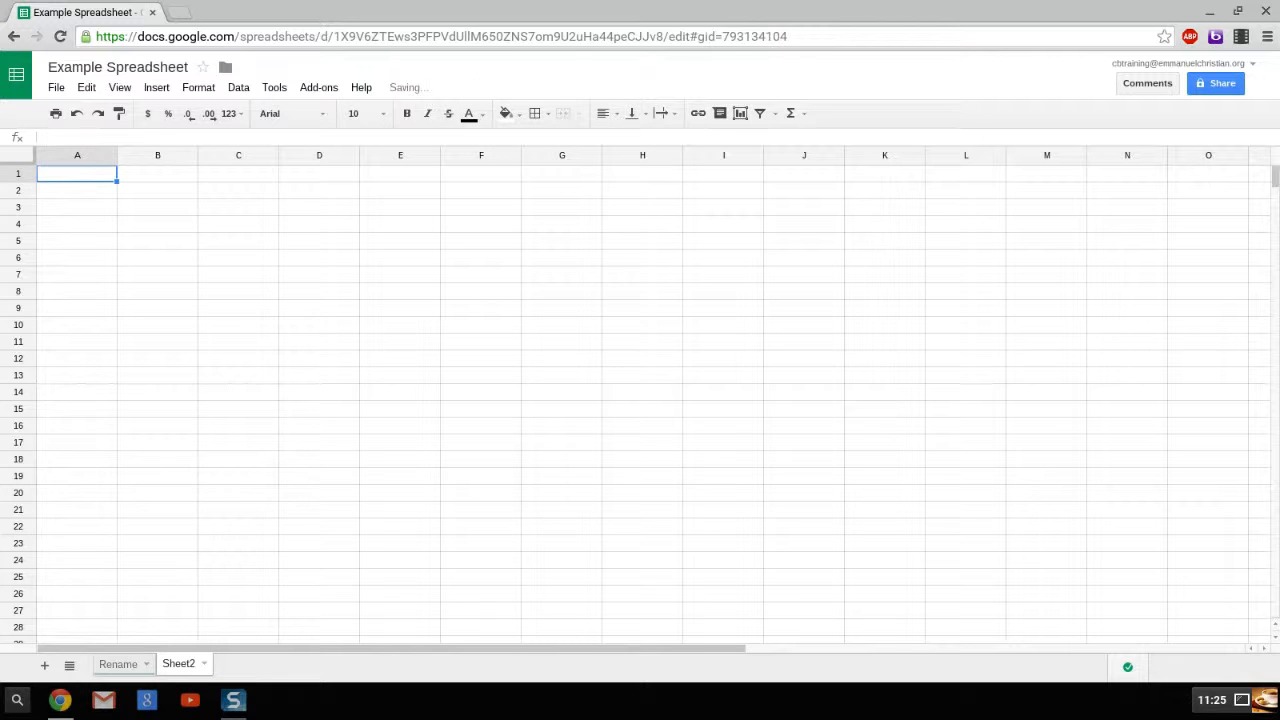
left_click(485, 121)
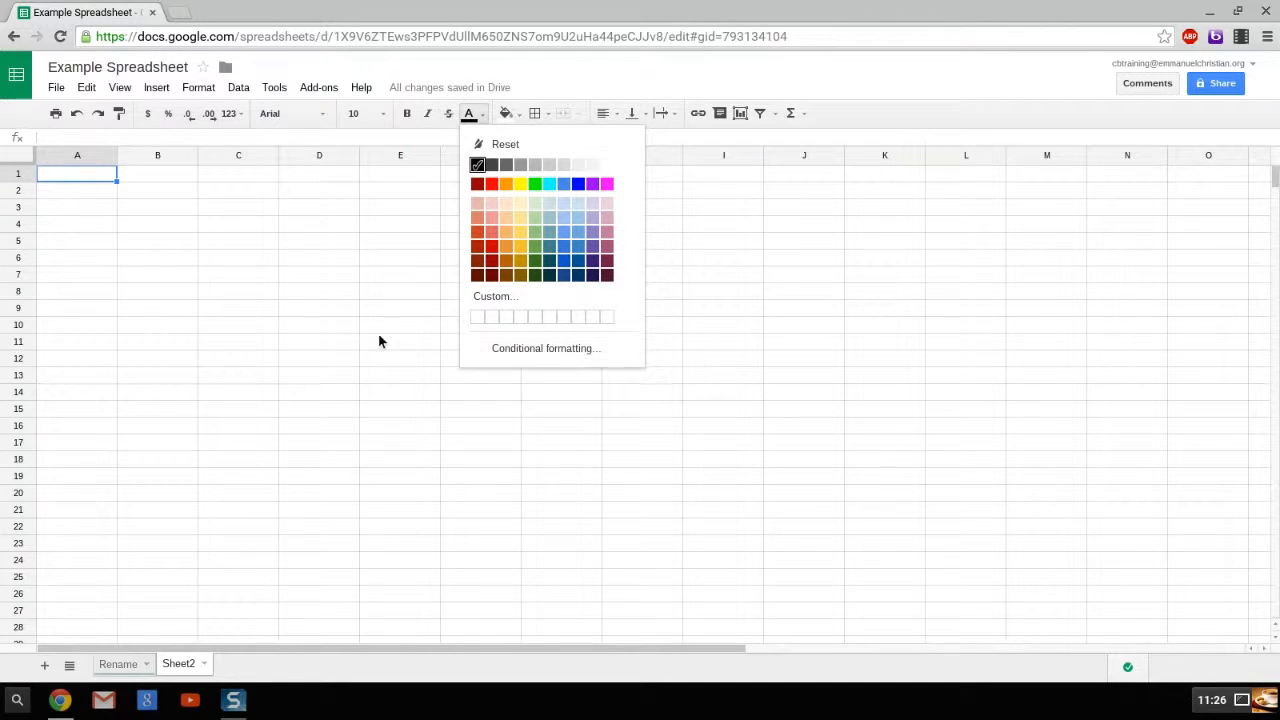
left_click(103, 223)
left_click(97, 184)
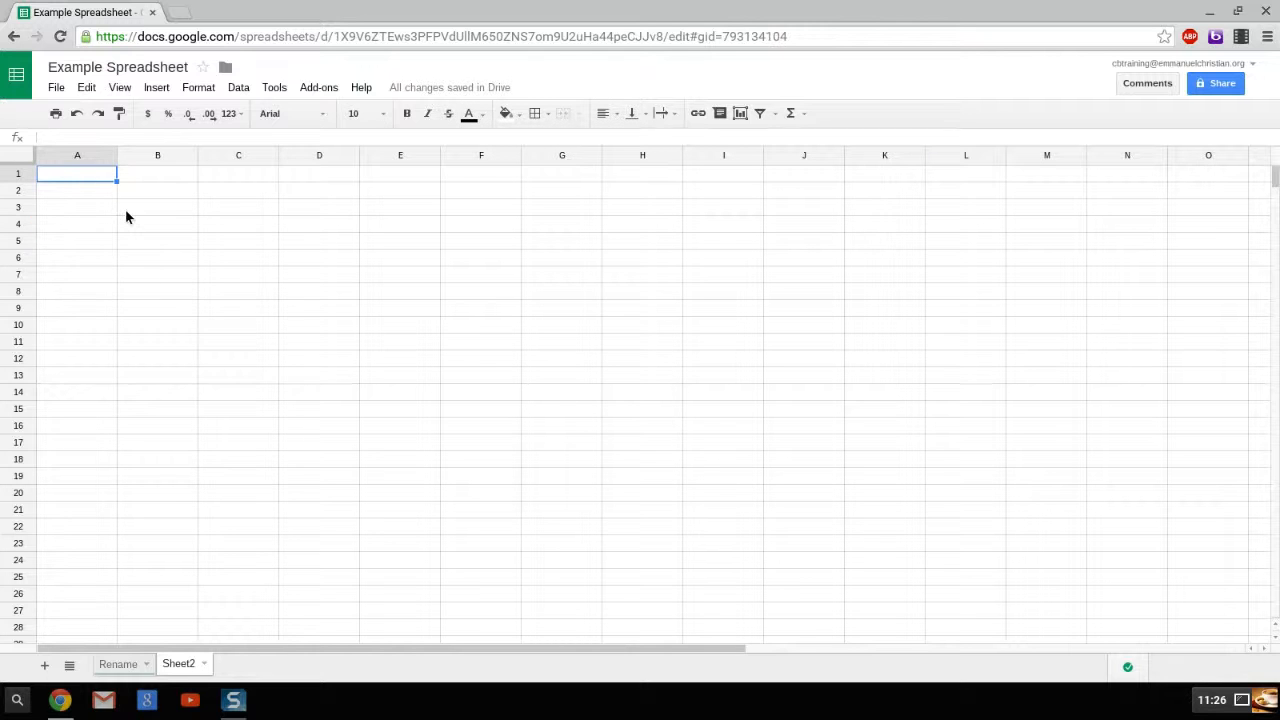
left_click(167, 210)
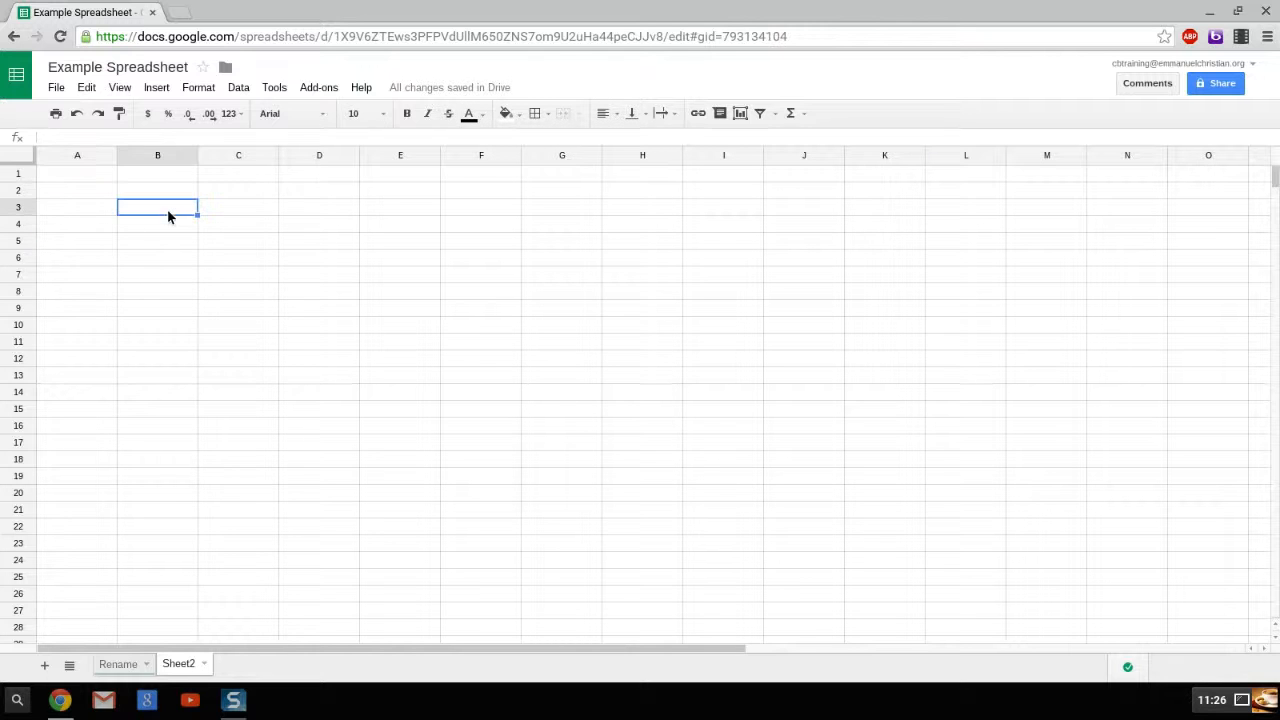
left_click(483, 114)
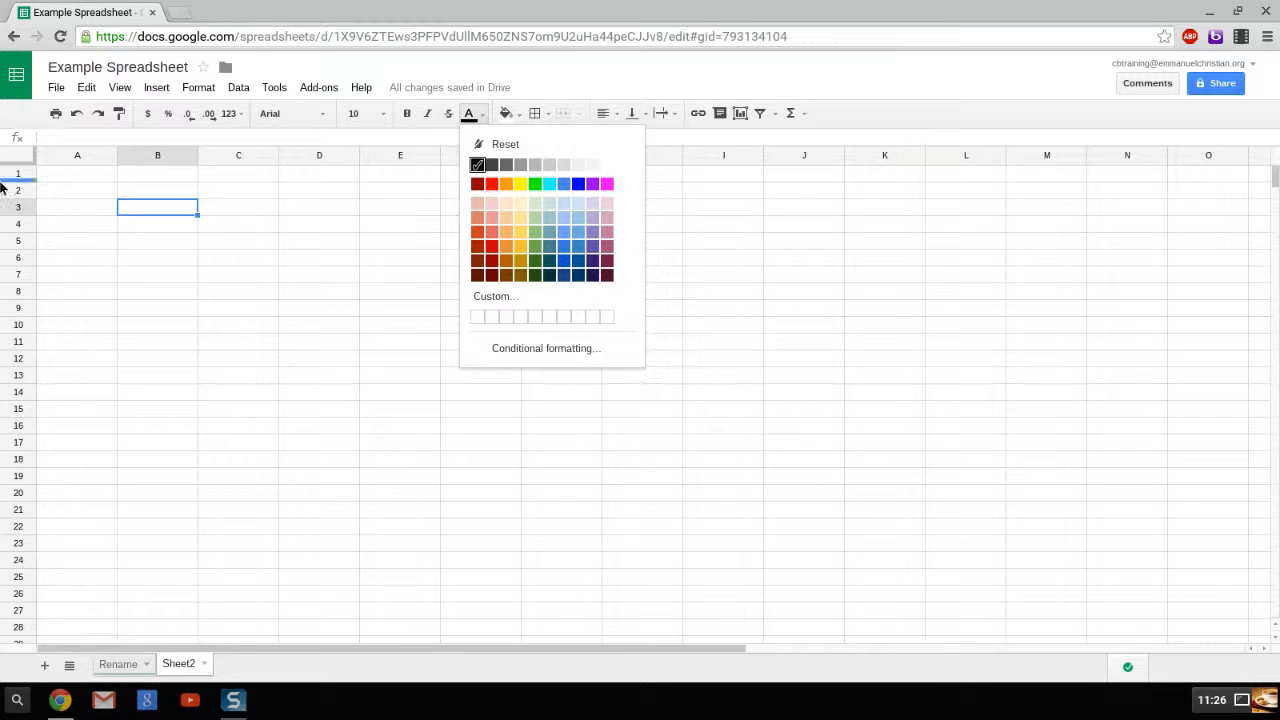
- Select the whole of column A and open its conditional formatting rules
left_click(56, 173)
left_click_drag(64, 174, 60, 568)
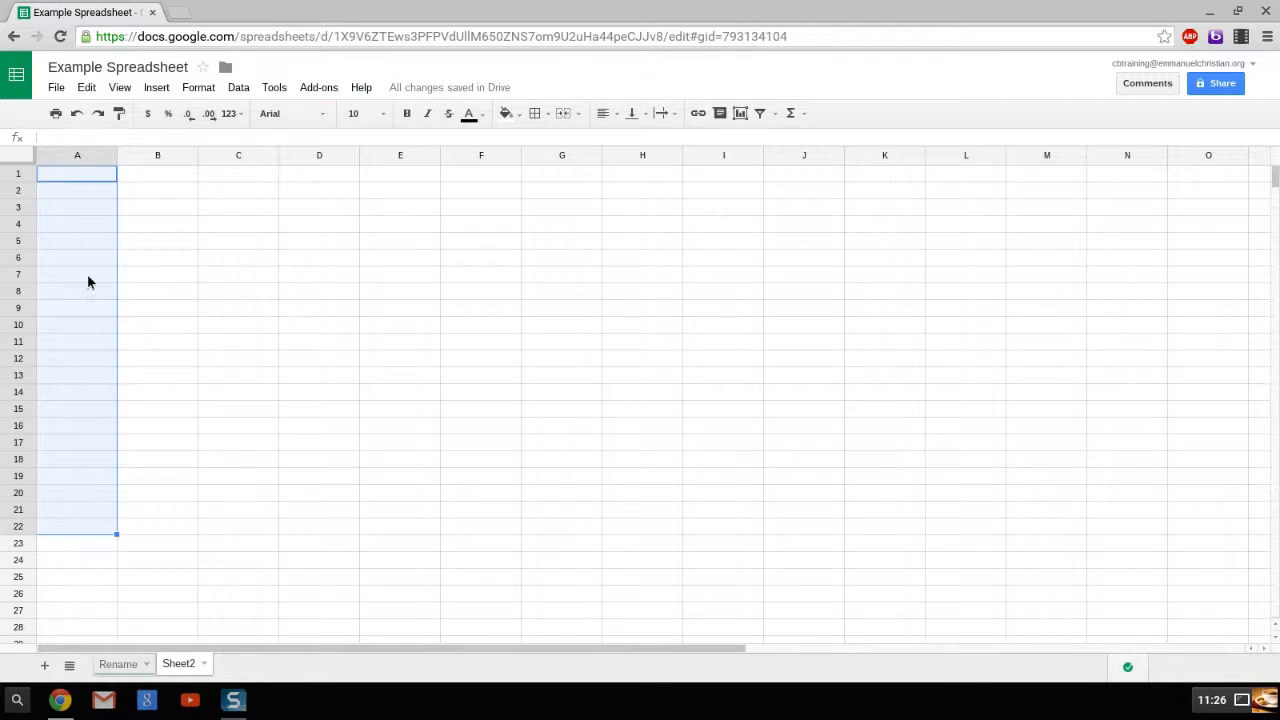
left_click(70, 155)
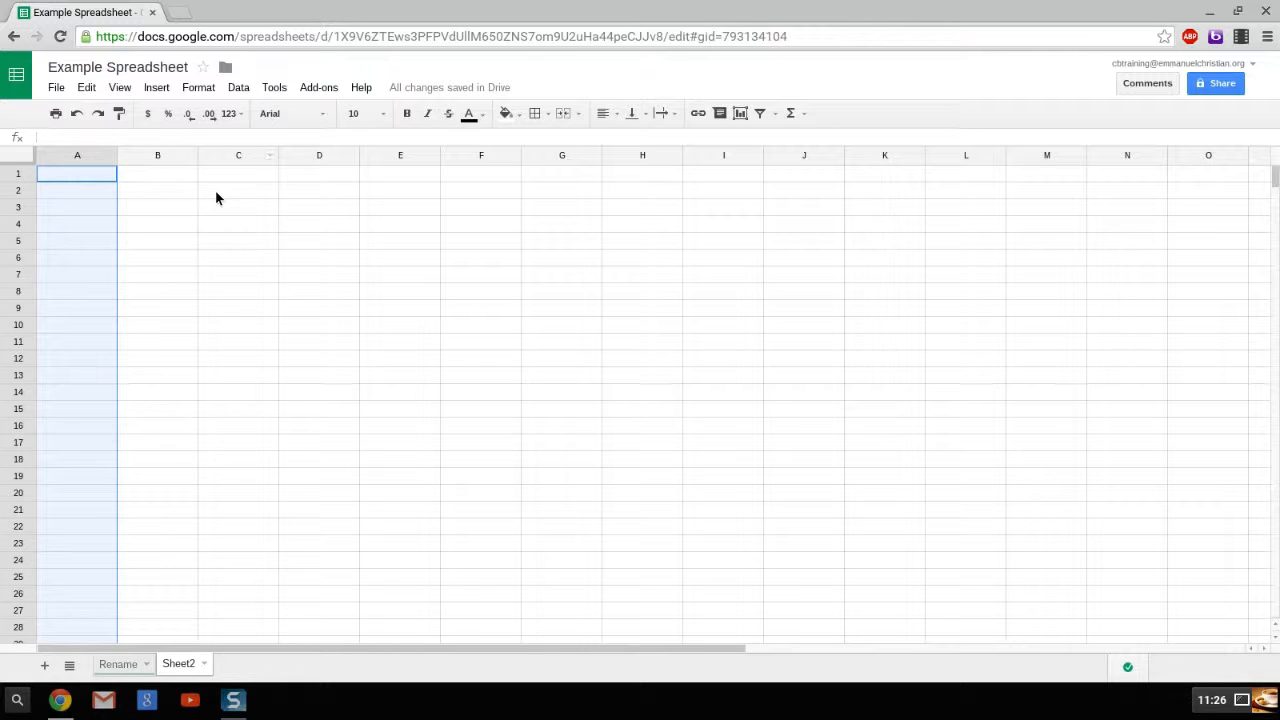
left_click(481, 121)
left_click(500, 350)
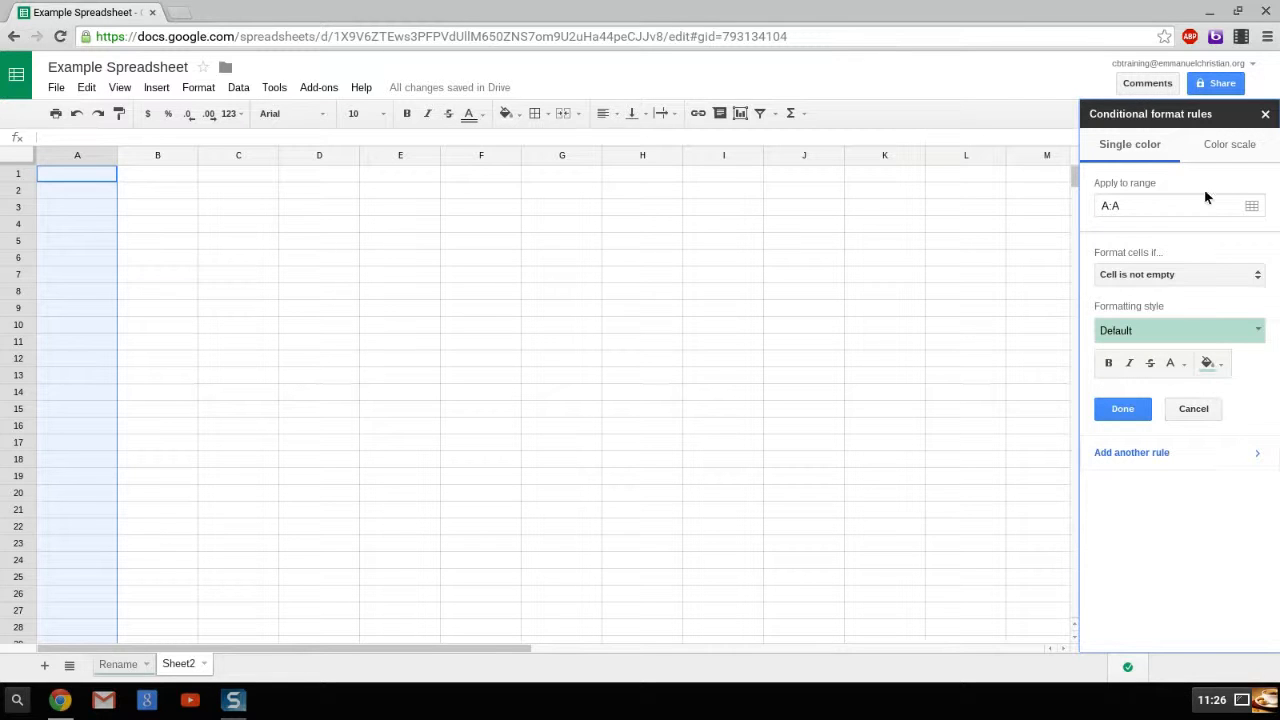
- Set the column A rule's condition to "Text is exactly" with the value M
left_click(1180, 277)
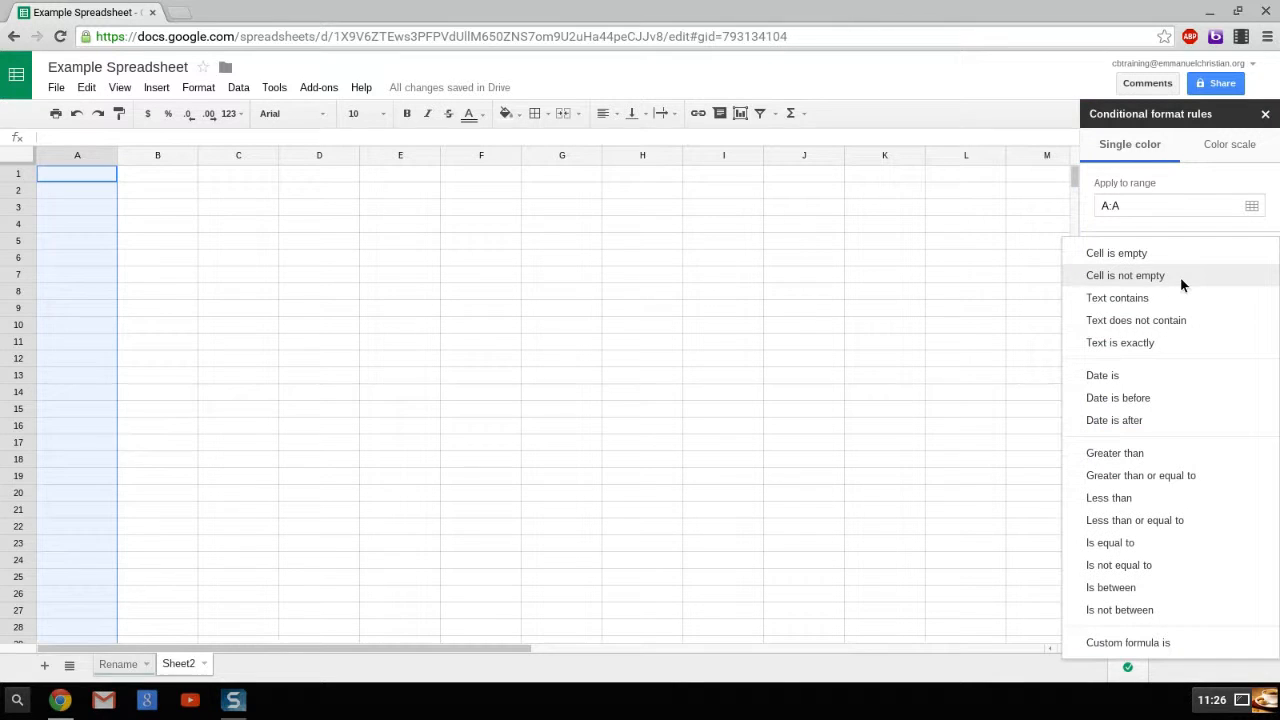
left_click(1162, 344)
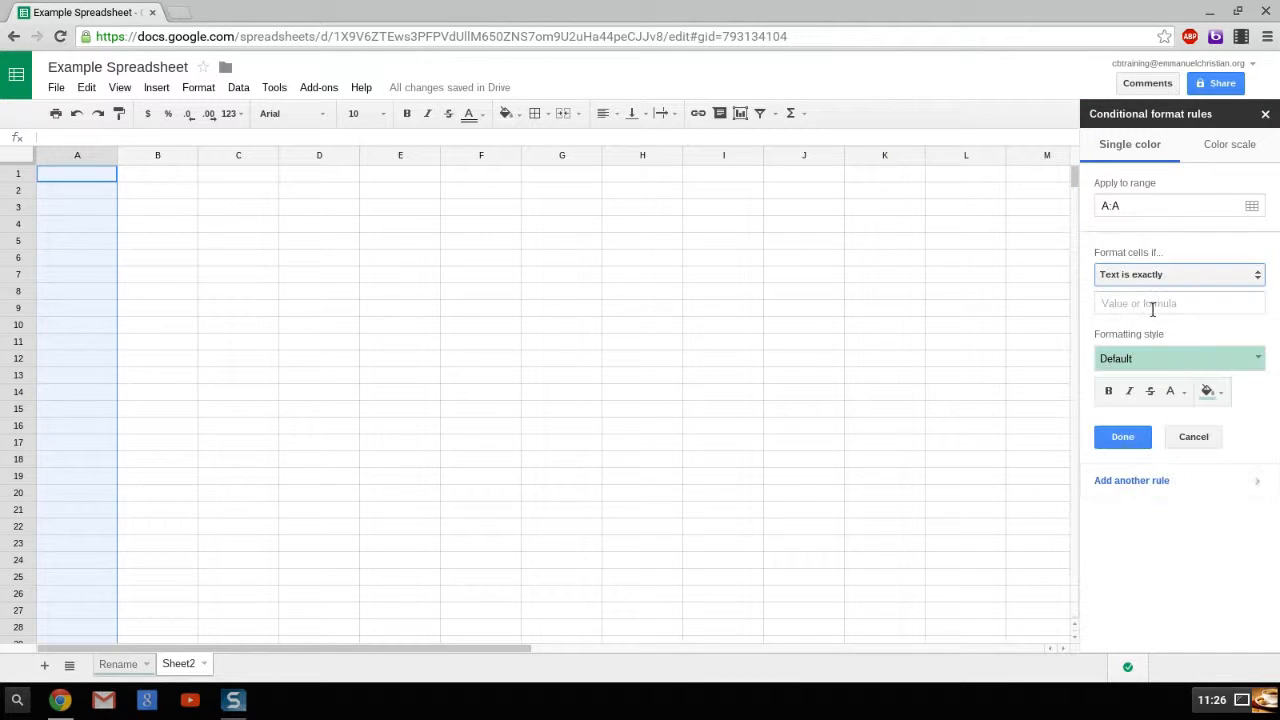
left_click(1152, 305)
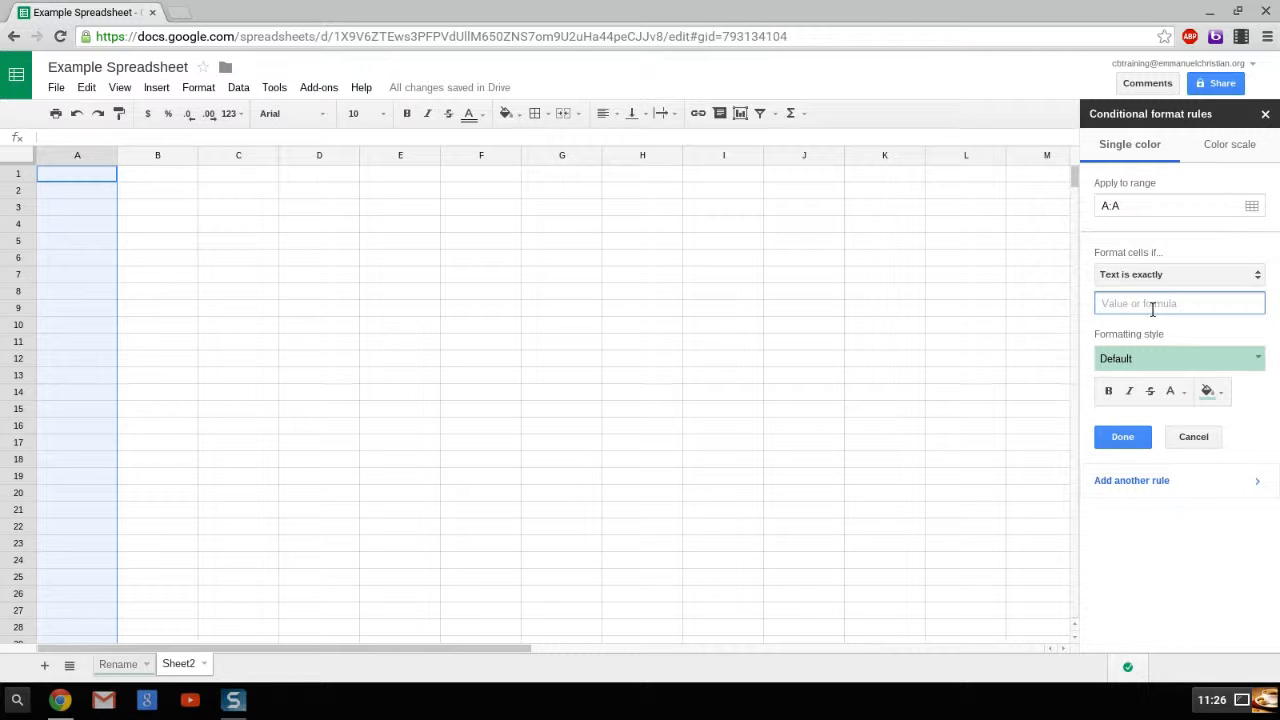
type("M")
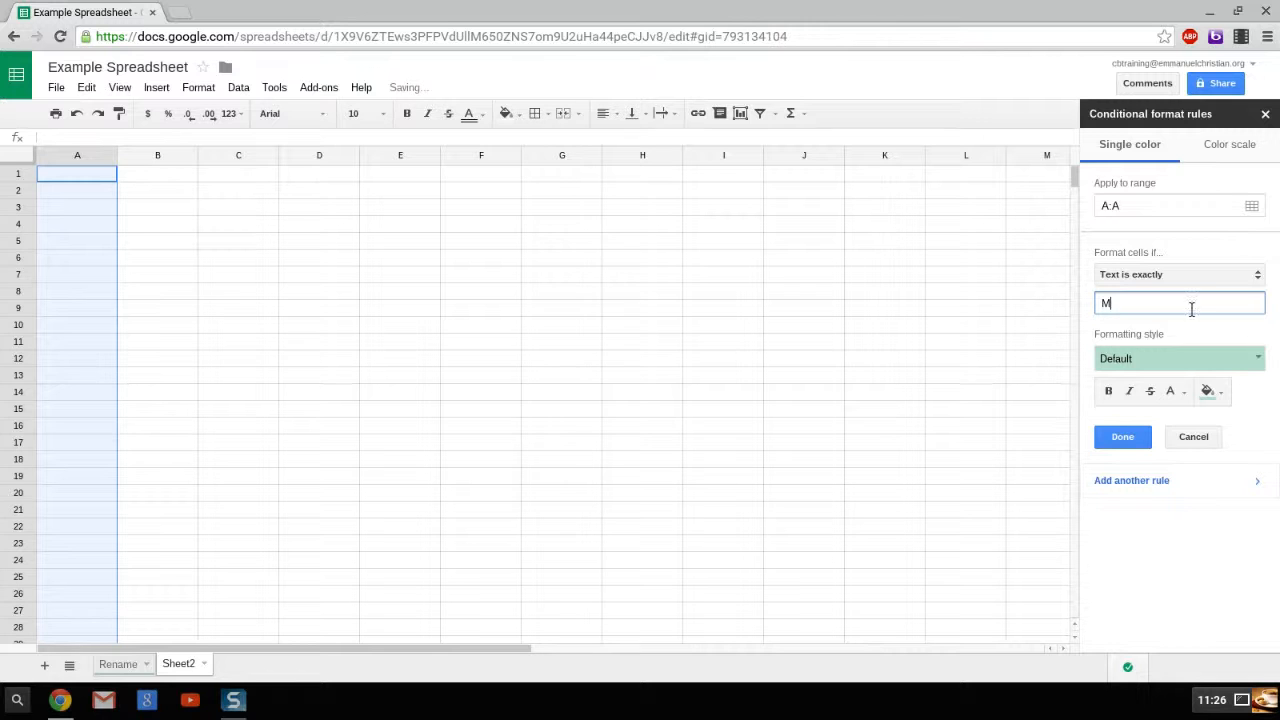
left_click(1122, 441)
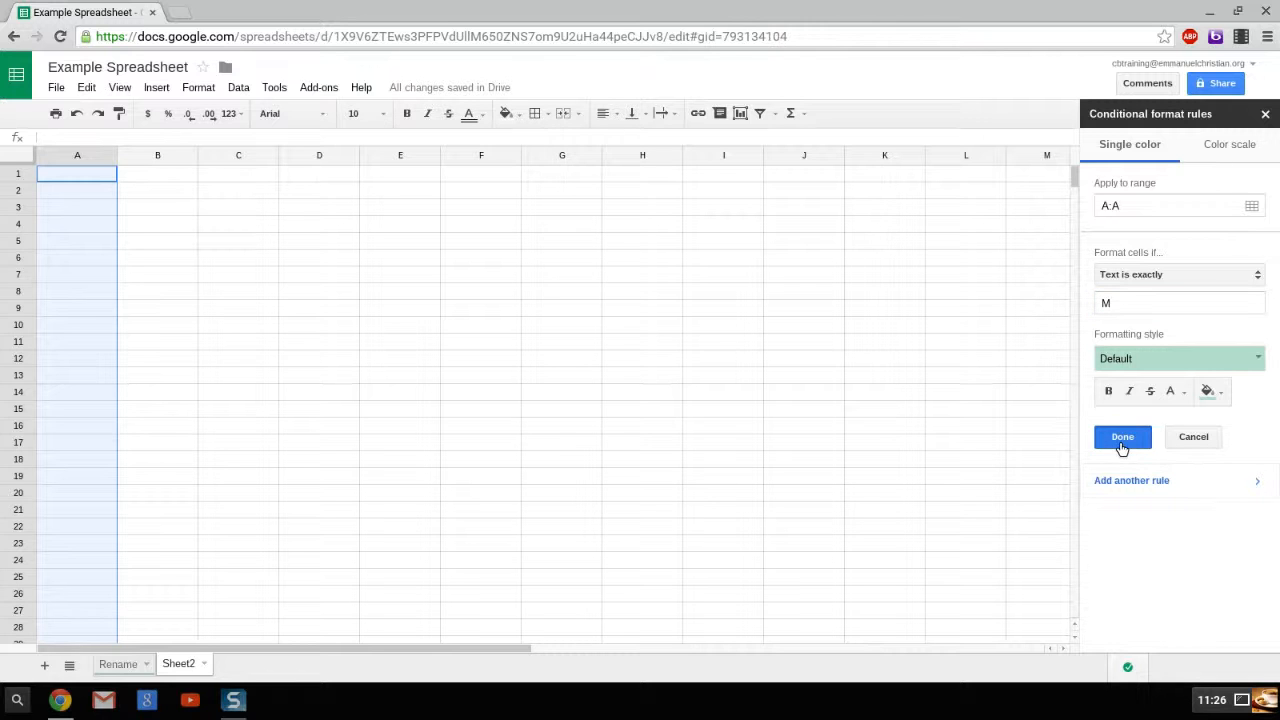
- Give the M rule a light blue fill and black text, and save the rule
left_click(1213, 395)
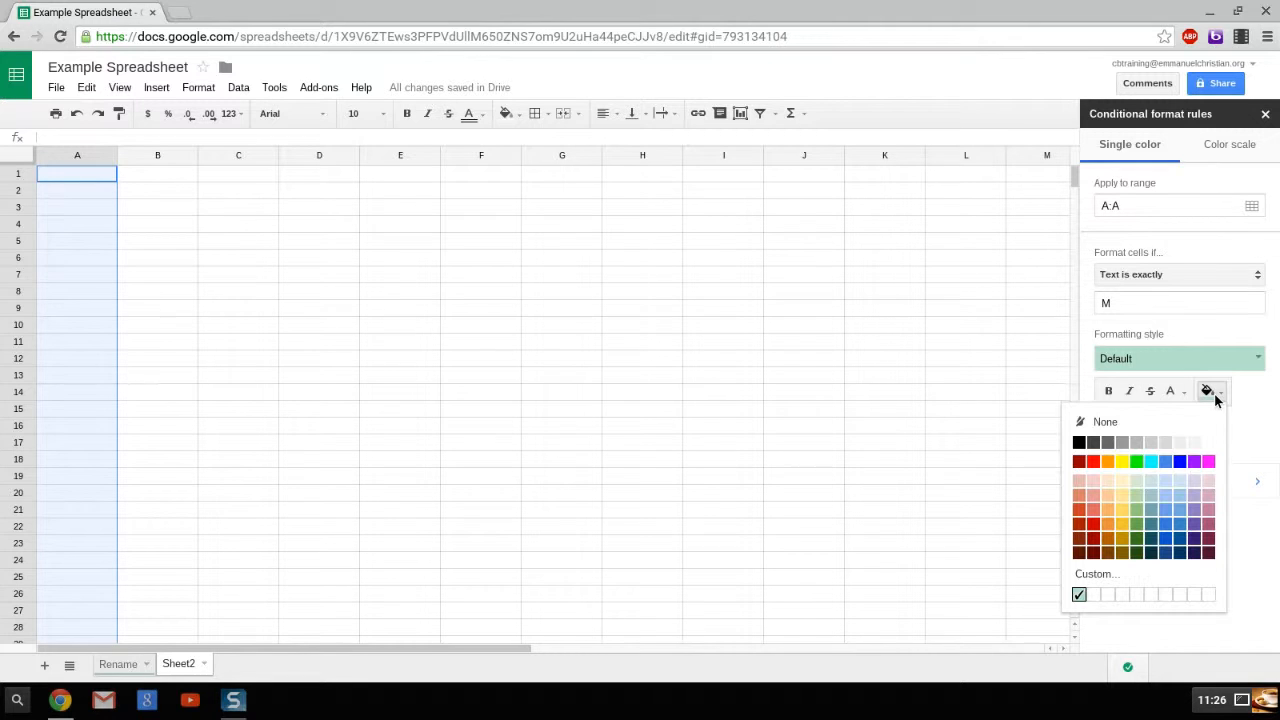
left_click(1166, 508)
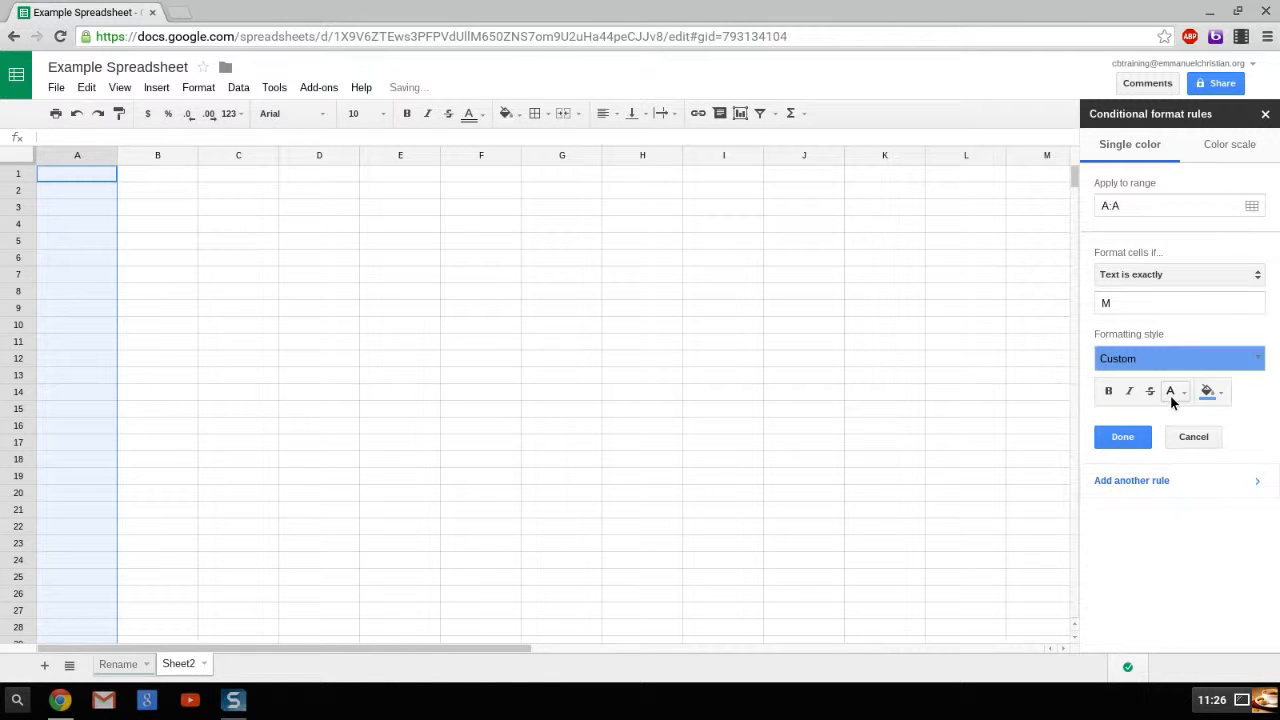
left_click(1210, 394)
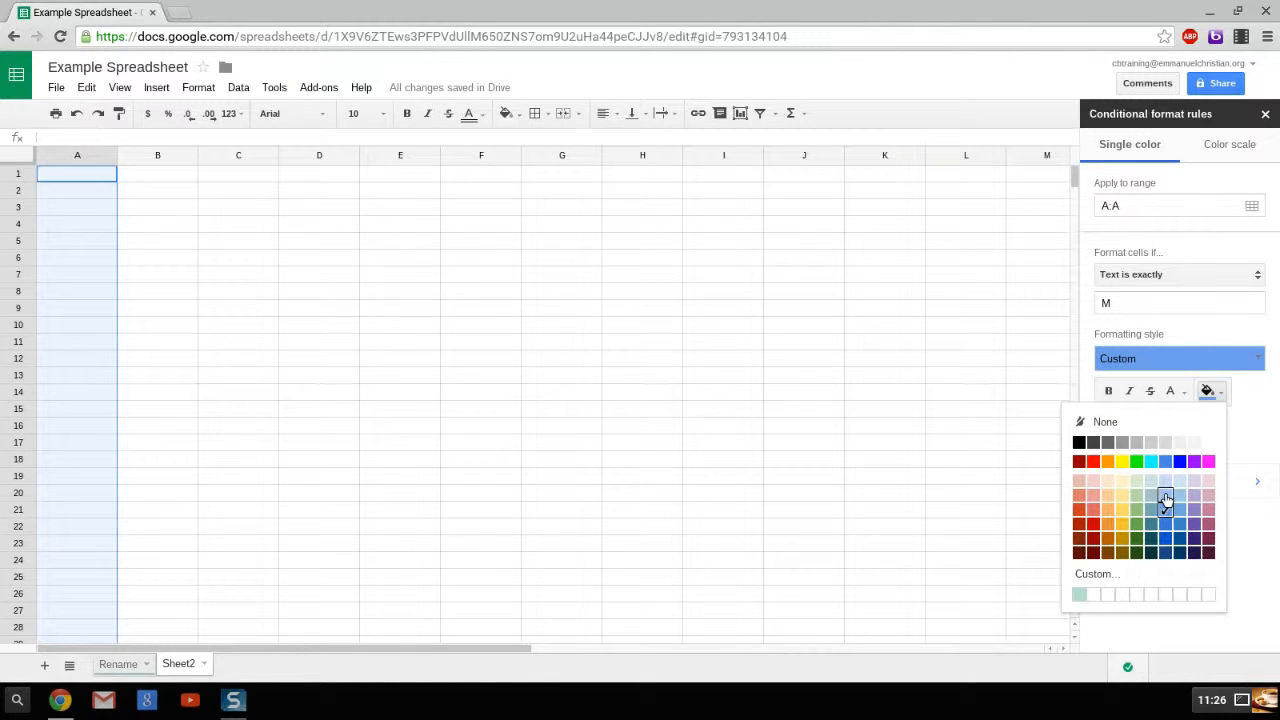
left_click(1165, 500)
left_click(1172, 392)
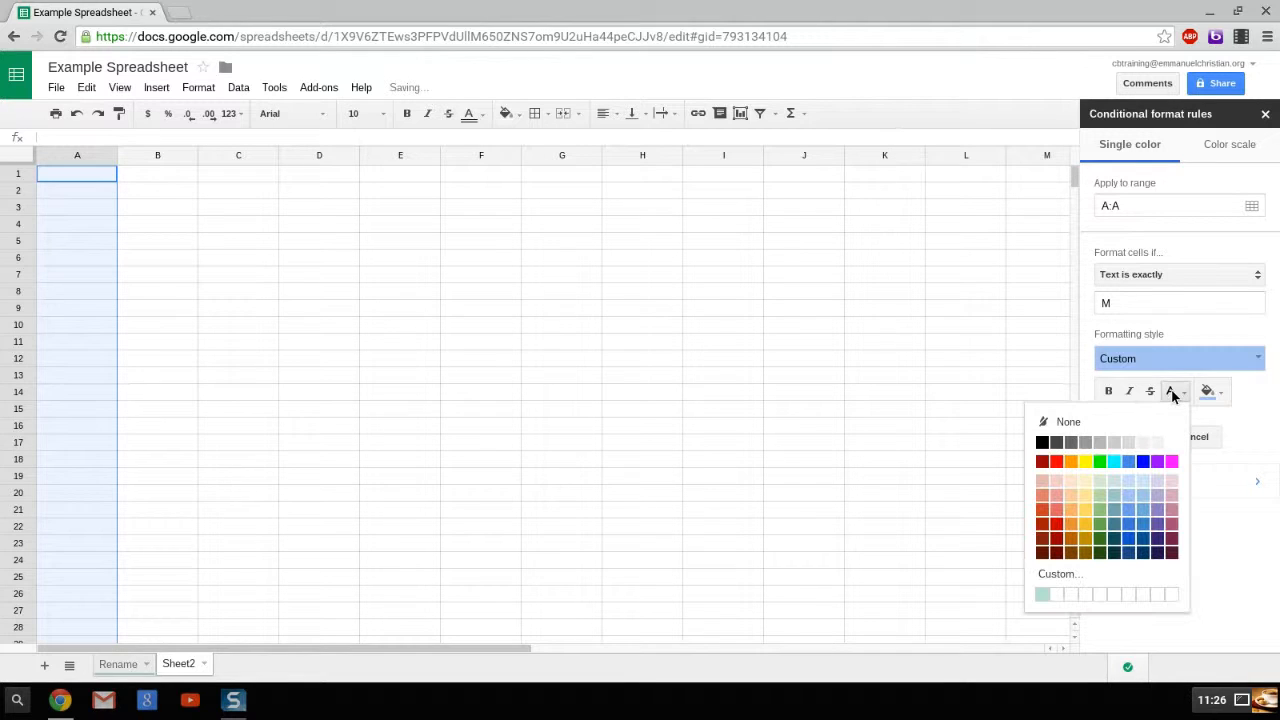
left_click(1042, 442)
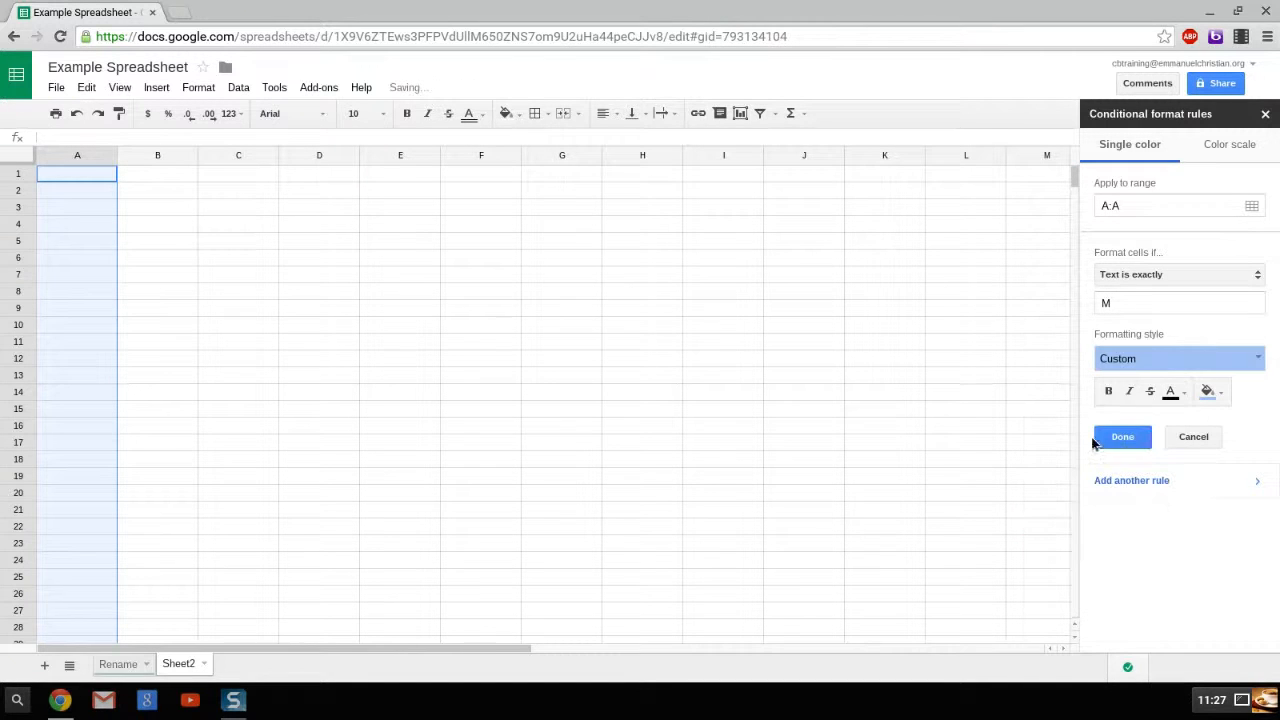
left_click(1124, 437)
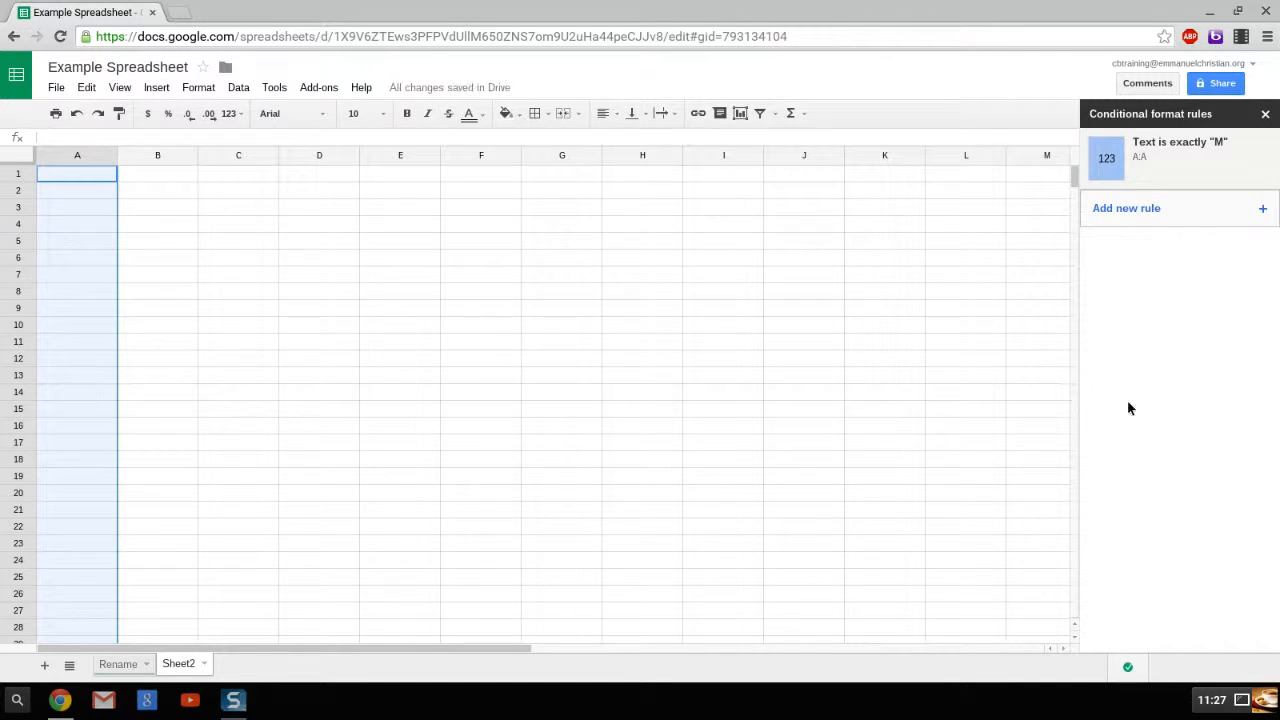
- Add a second conditional format rule for column A with the condition "Text is exactly" F
left_click(1171, 216)
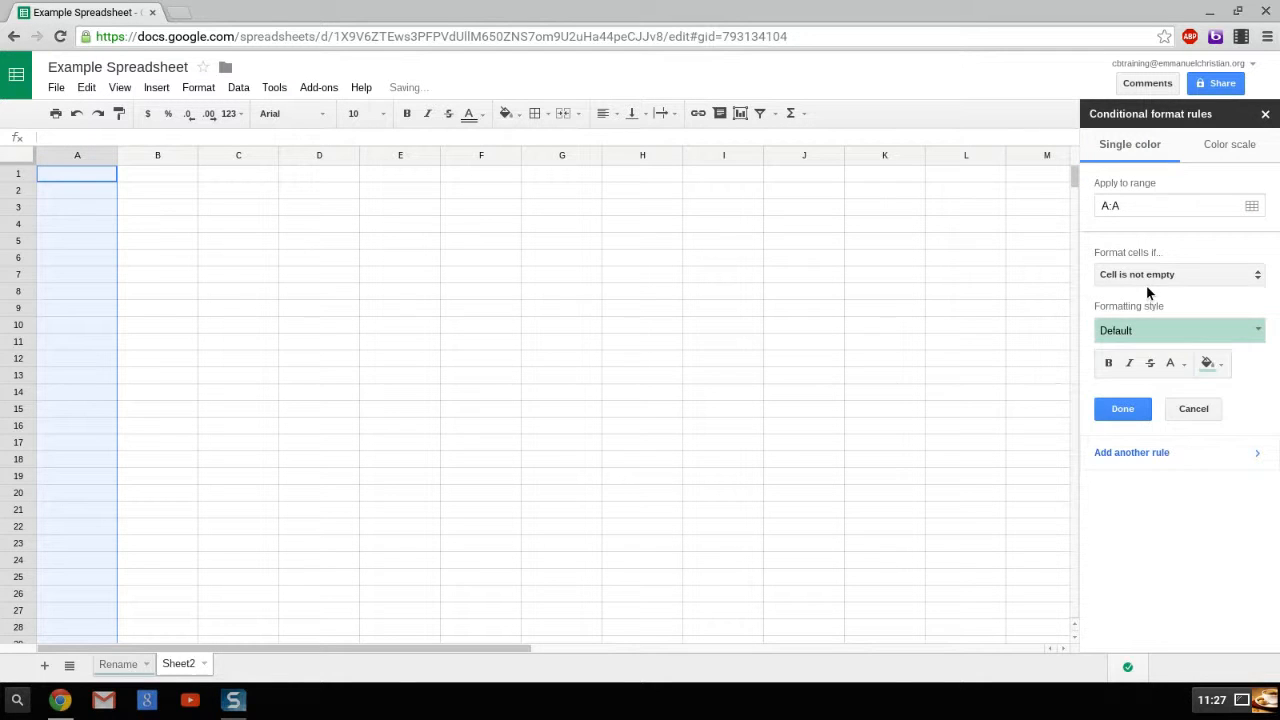
left_click(1146, 280)
left_click(1140, 346)
left_click(1150, 308)
type("F")
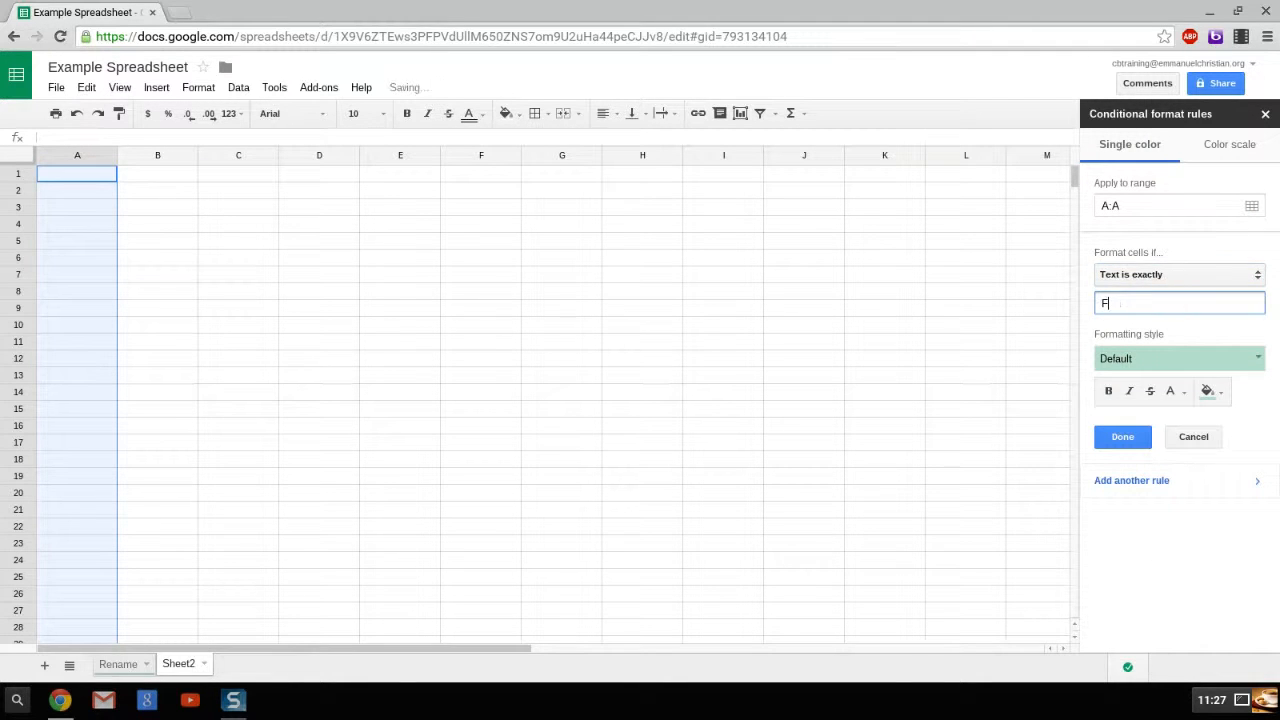
- Set the fill color of the F rule to light purple
left_click(1250, 356)
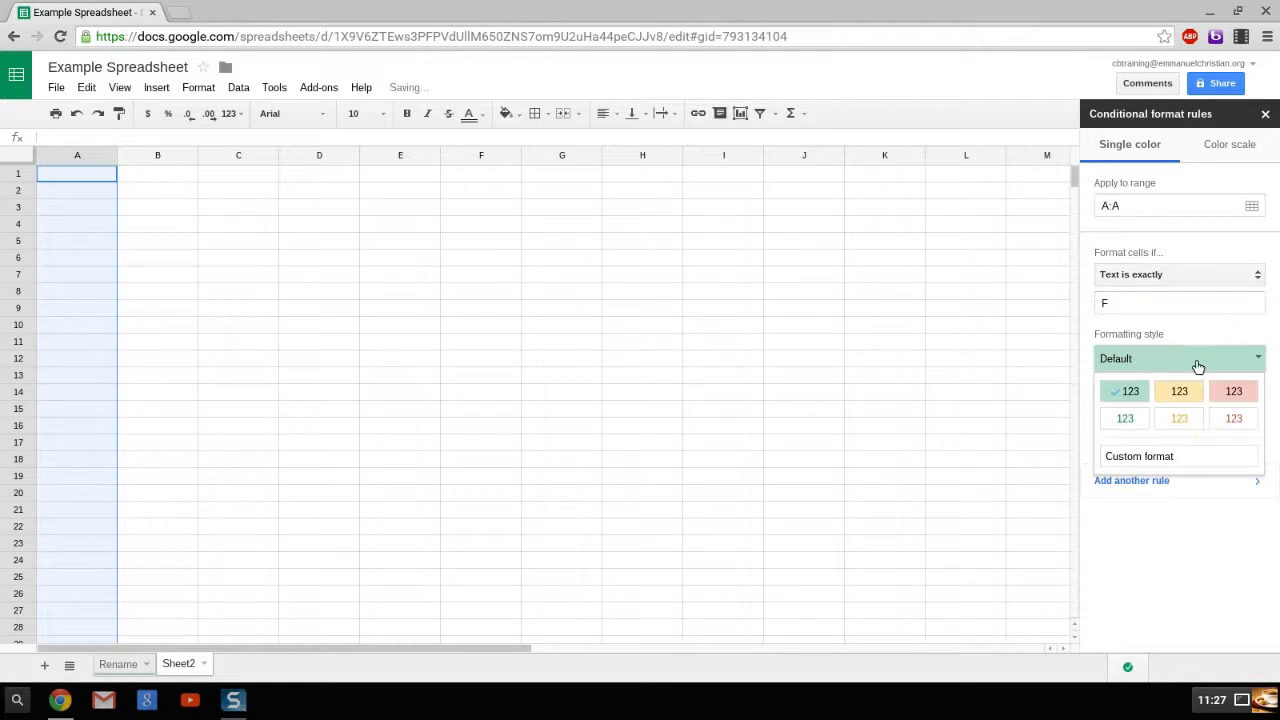
left_click(1249, 352)
left_click(1214, 394)
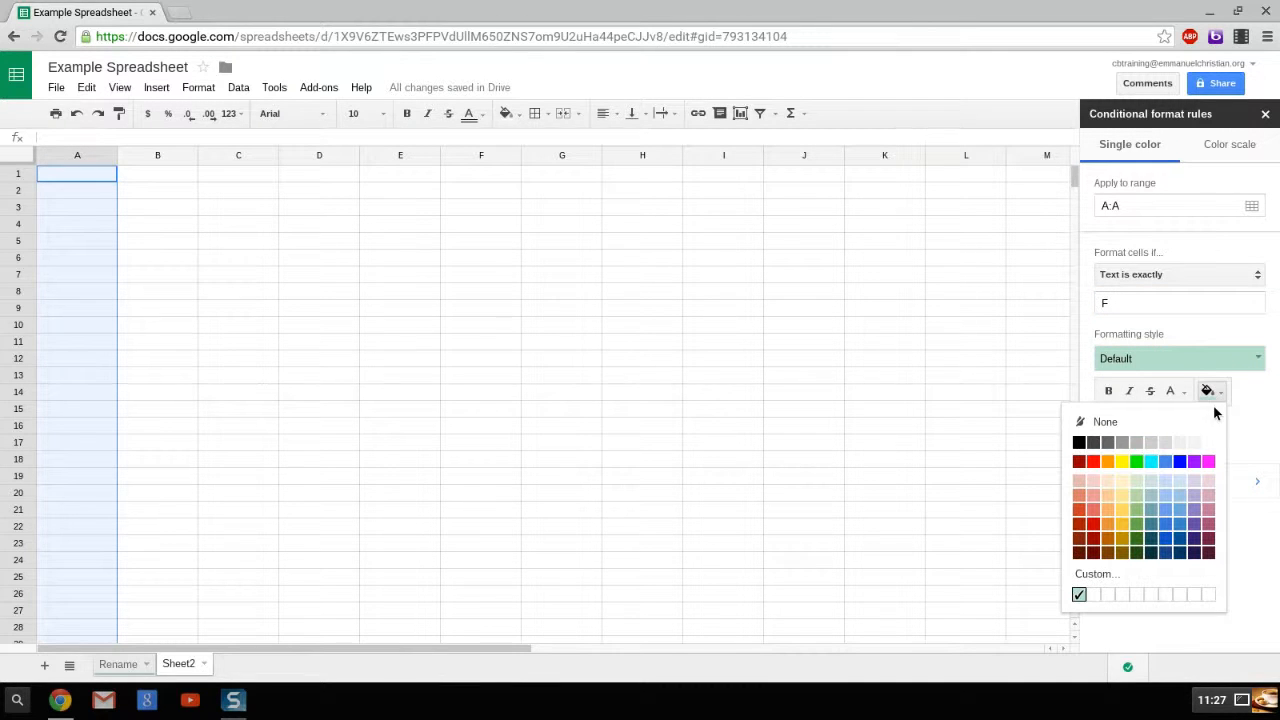
left_click(1195, 481)
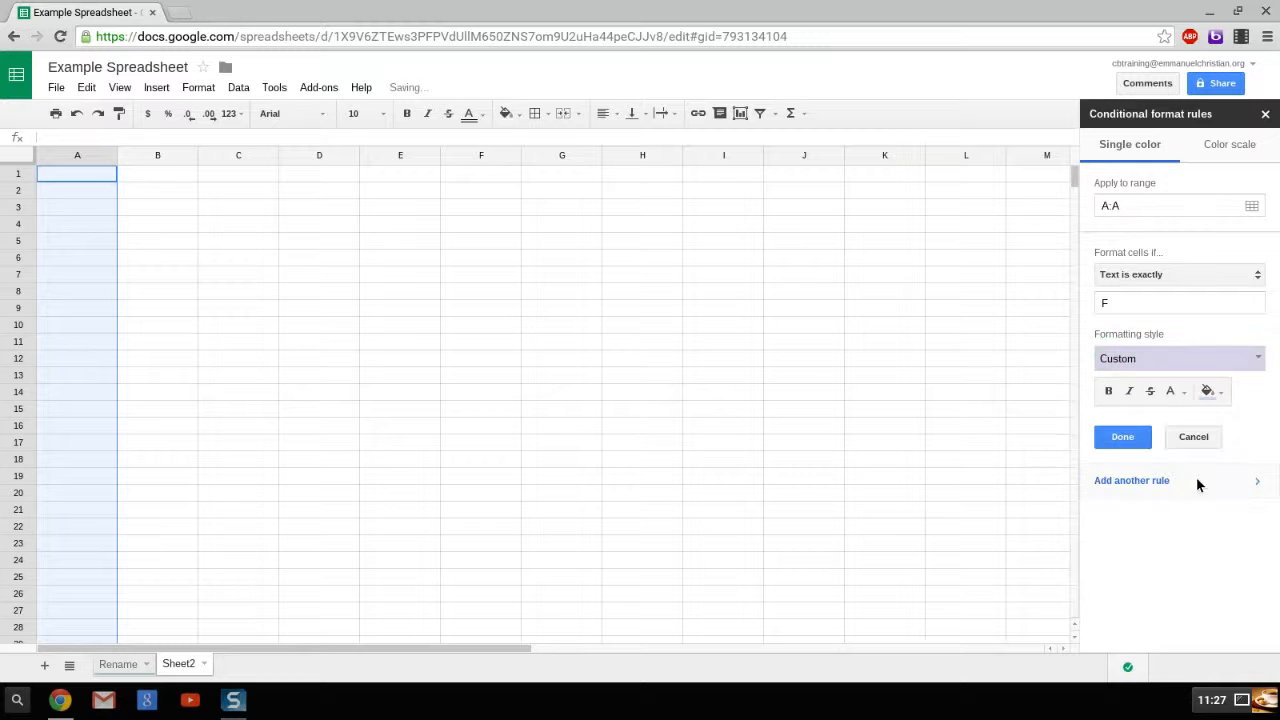
- Save the F rule and enter F in A1 and A2, M in A3 through A5, and lowercase f in A6
left_click(1140, 436)
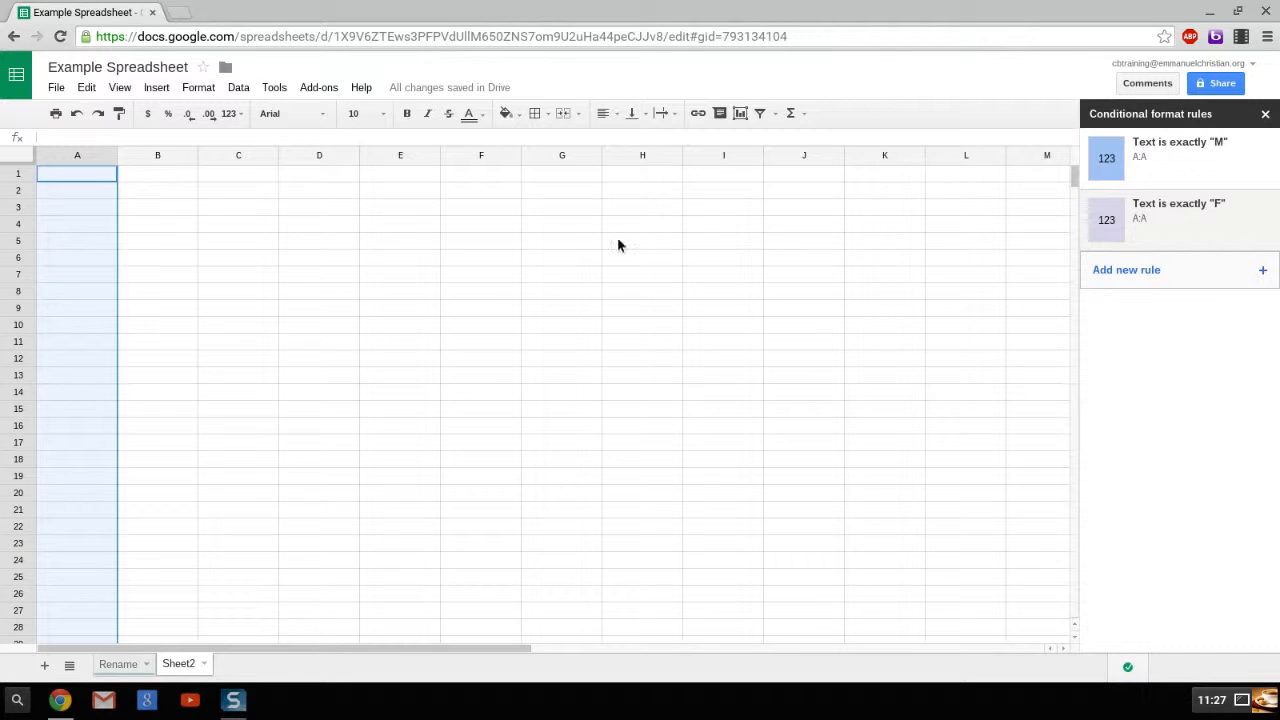
left_click(58, 170)
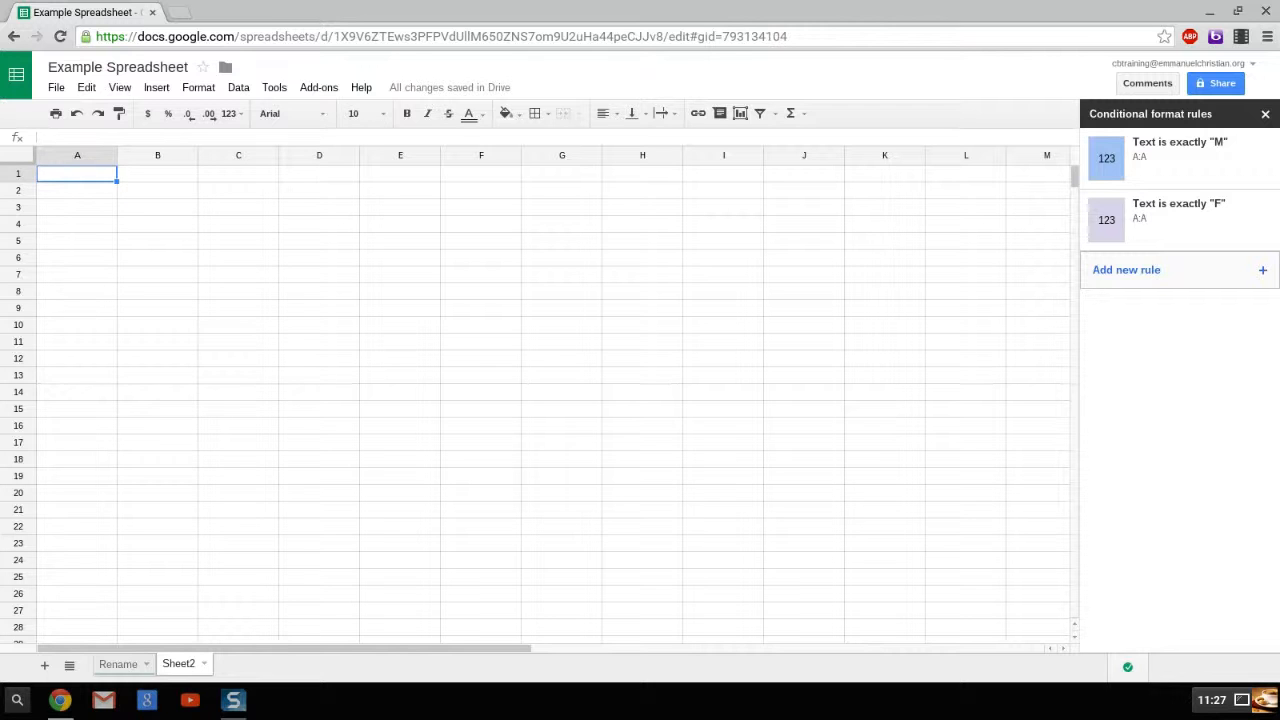
type("F")
key("Return")
type("F")
key("Return")
type("M")
key("Return")
type("M")
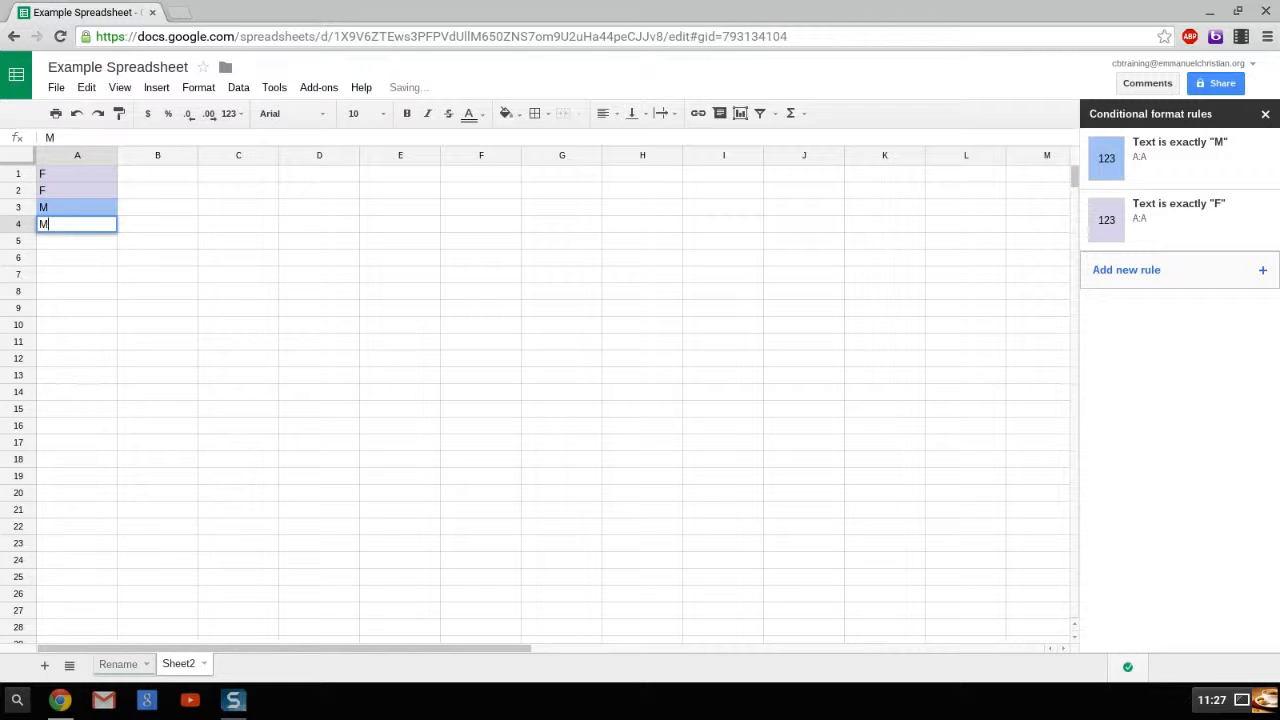
key("Return")
type("M")
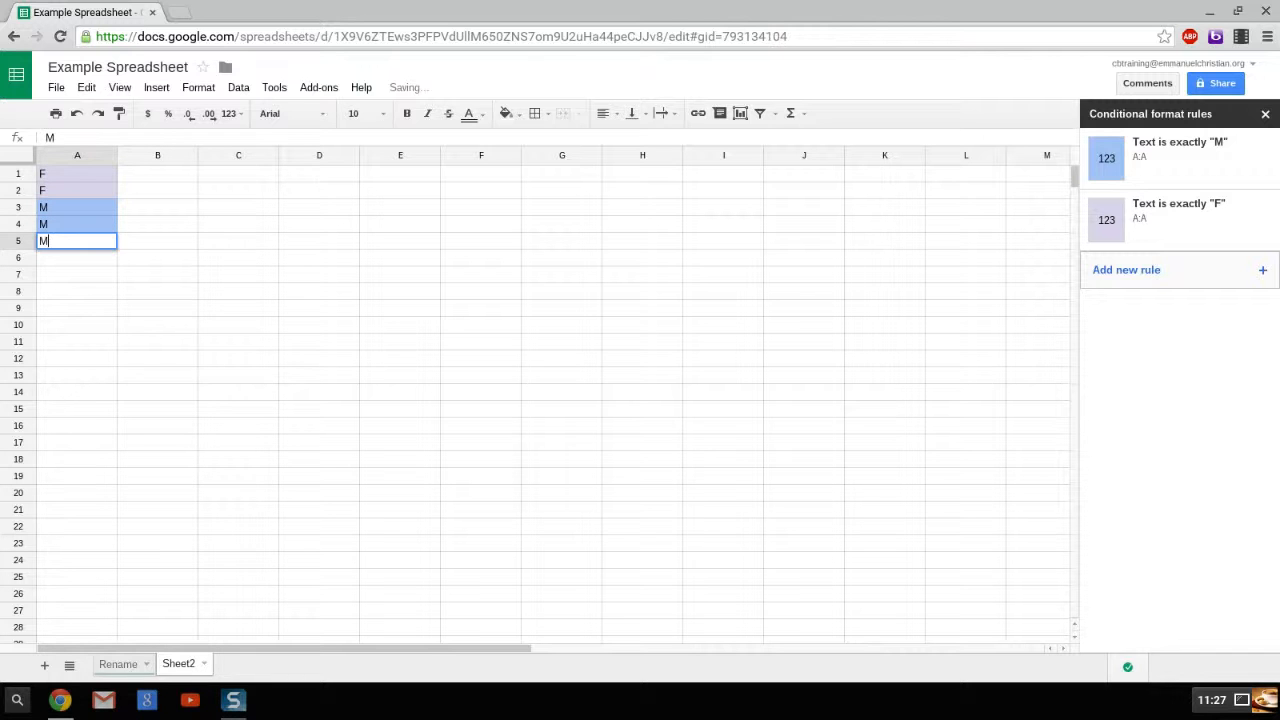
key("Return")
type("f")
key("Return")
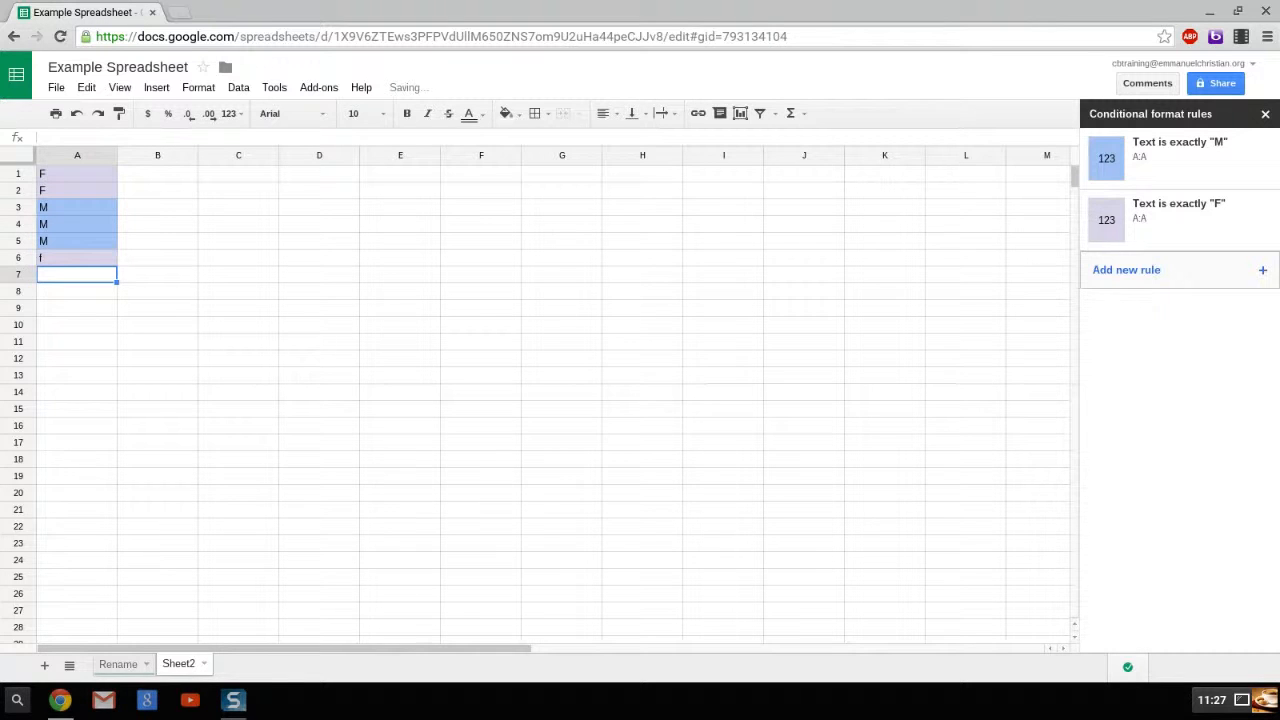
- Continue column A with lowercase f in cells A7 and A8 and lowercase m in A9
key("Up")
key("Up")
key("Up")
key("Up")
key("Up")
key("Down")
key("Down")
key("Down")
key("Down")
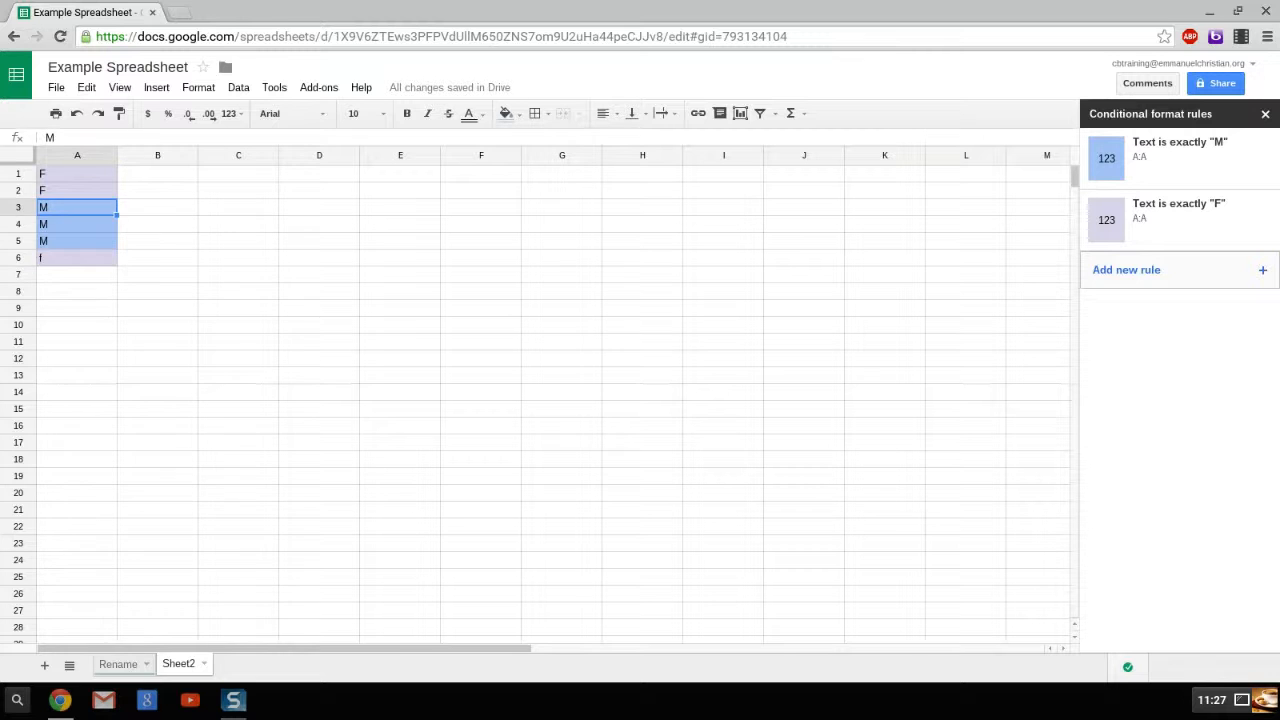
key("Down")
type("f")
key("Return")
type("f")
key("Return")
type("f")
type("m")
key("Return")
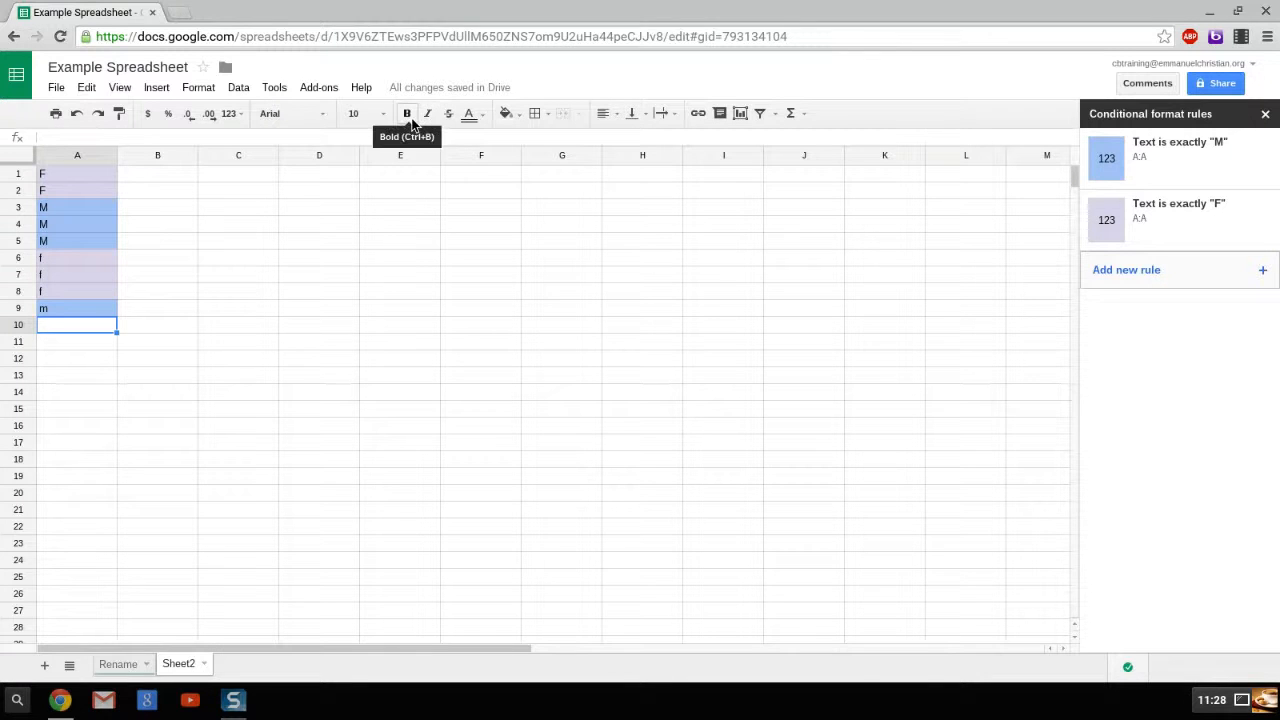
- Apply all borders to the cells A1 through A10 and deselect the range
left_click(543, 117)
left_click(543, 147)
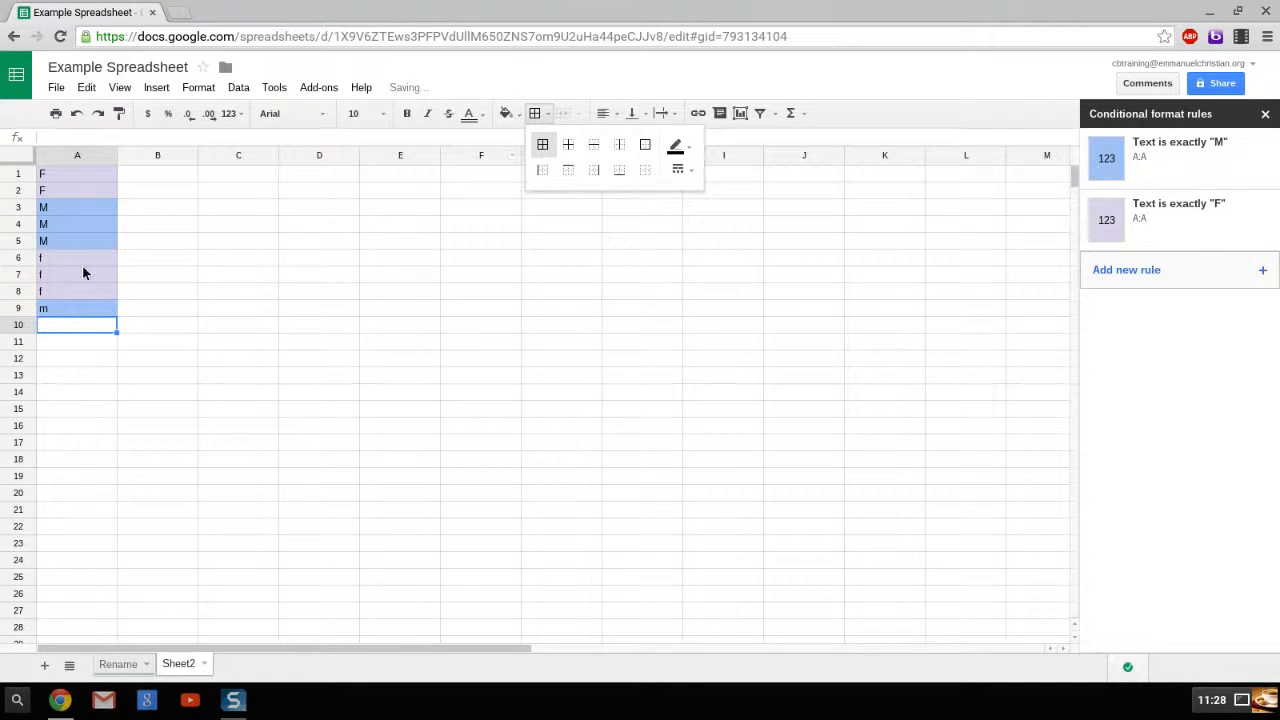
left_click(66, 172)
left_click_drag(66, 240, 74, 326)
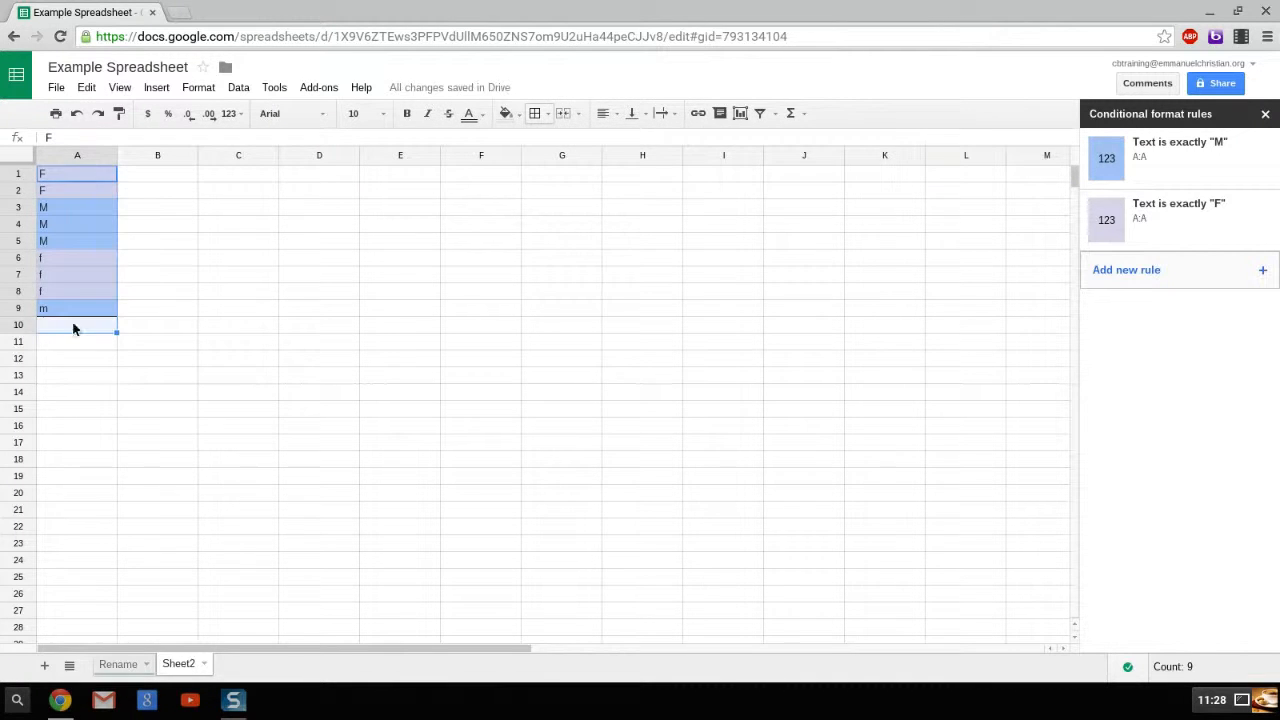
left_click(543, 114)
left_click(548, 168)
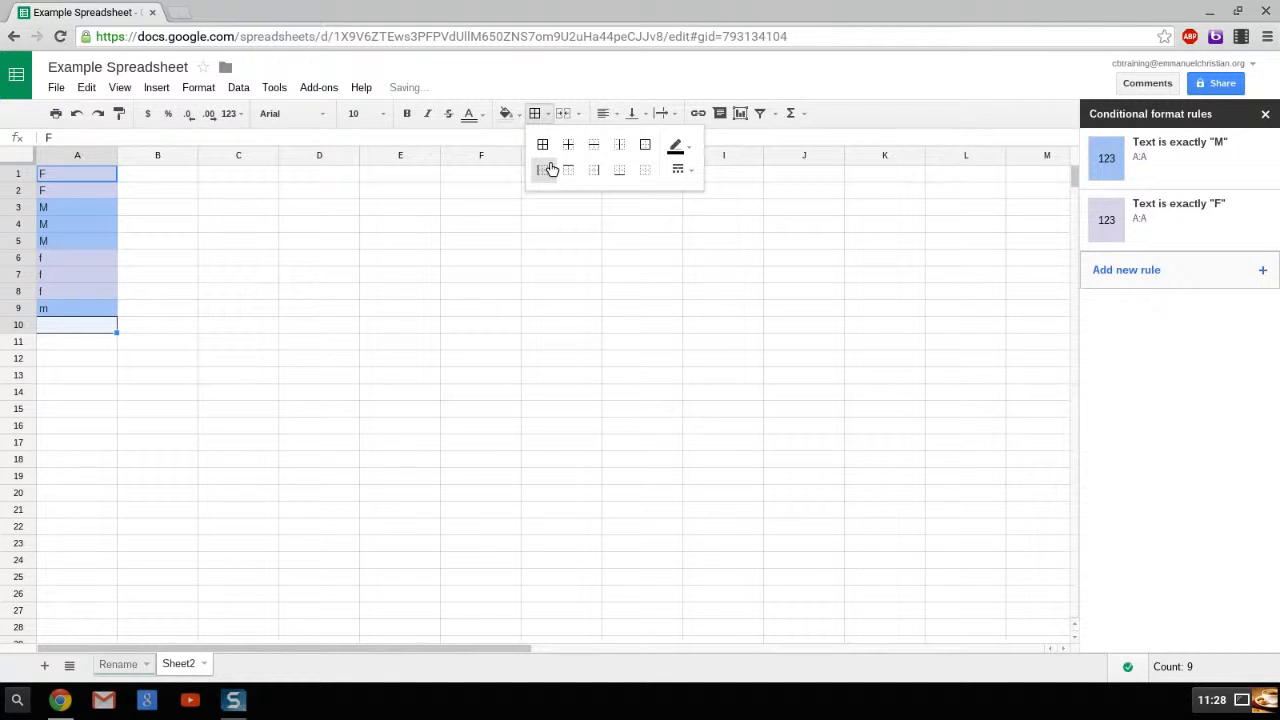
left_click(545, 148)
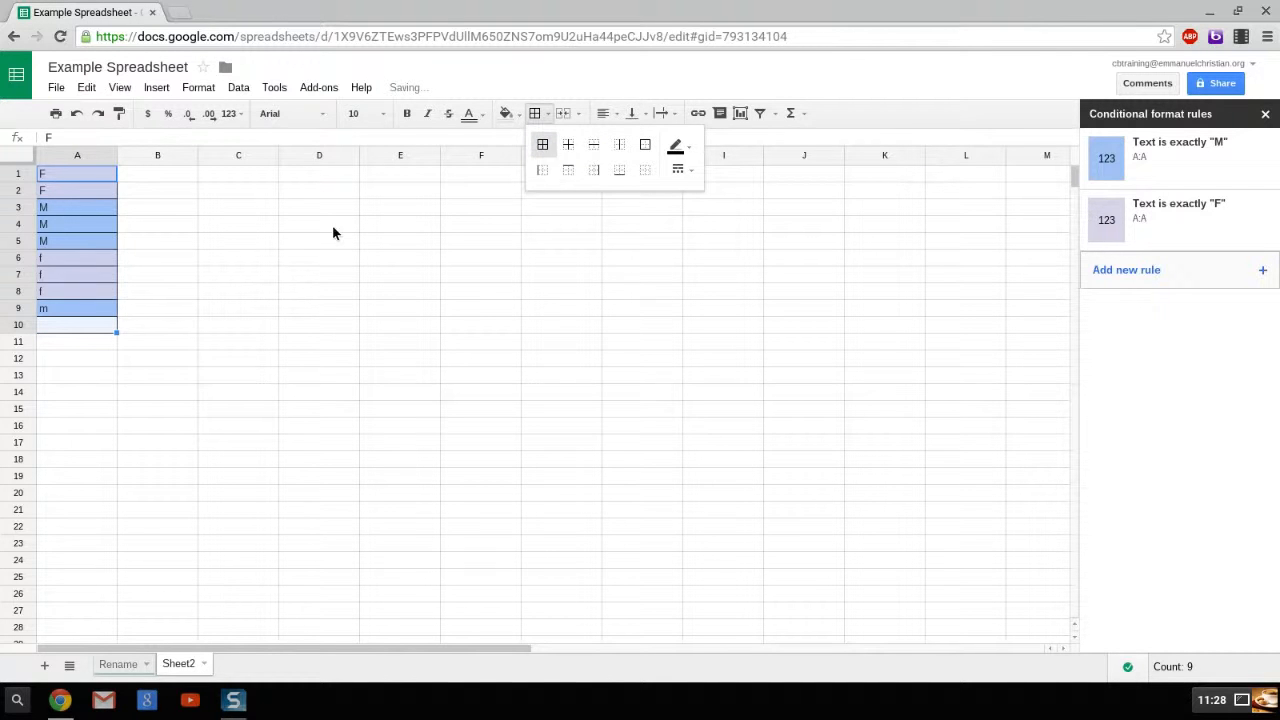
left_click(318, 240)
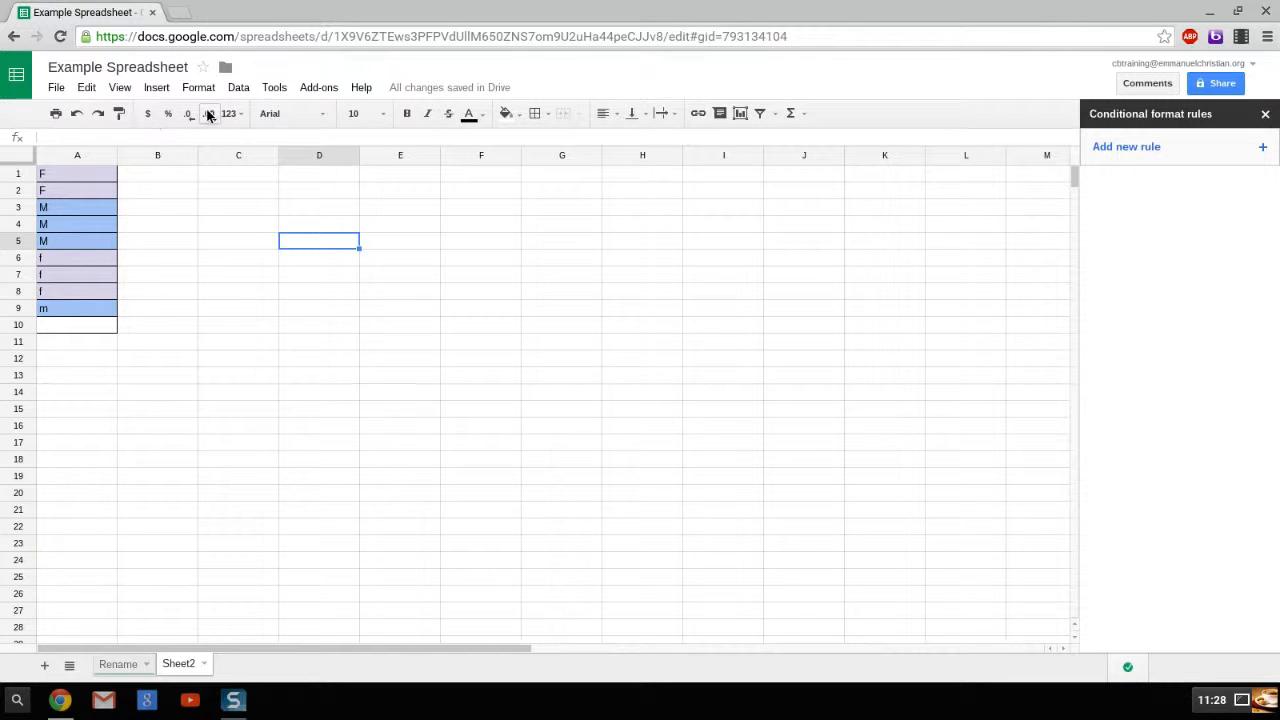
- Open the gallery for getting add-ons and look through the add-ons listed from its beginning to Split Names
left_click(235, 88)
mouse_move(319, 89)
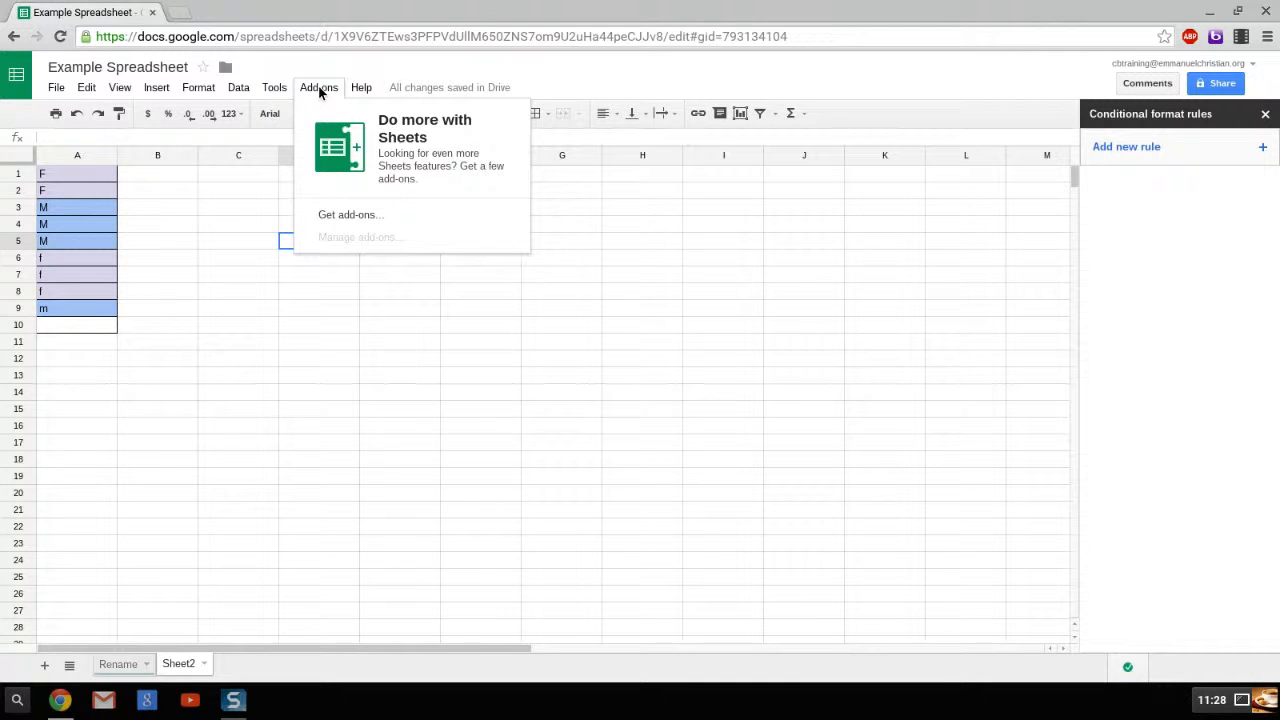
left_click(349, 215)
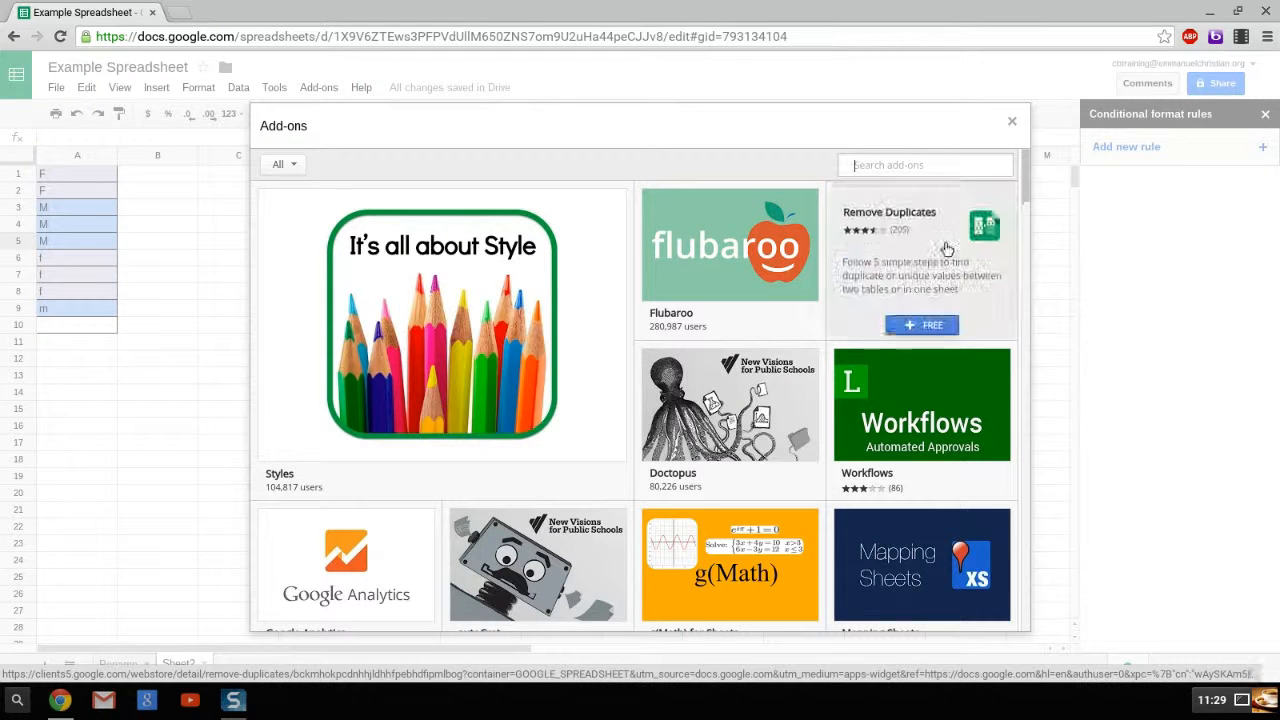
mouse_move(710, 286)
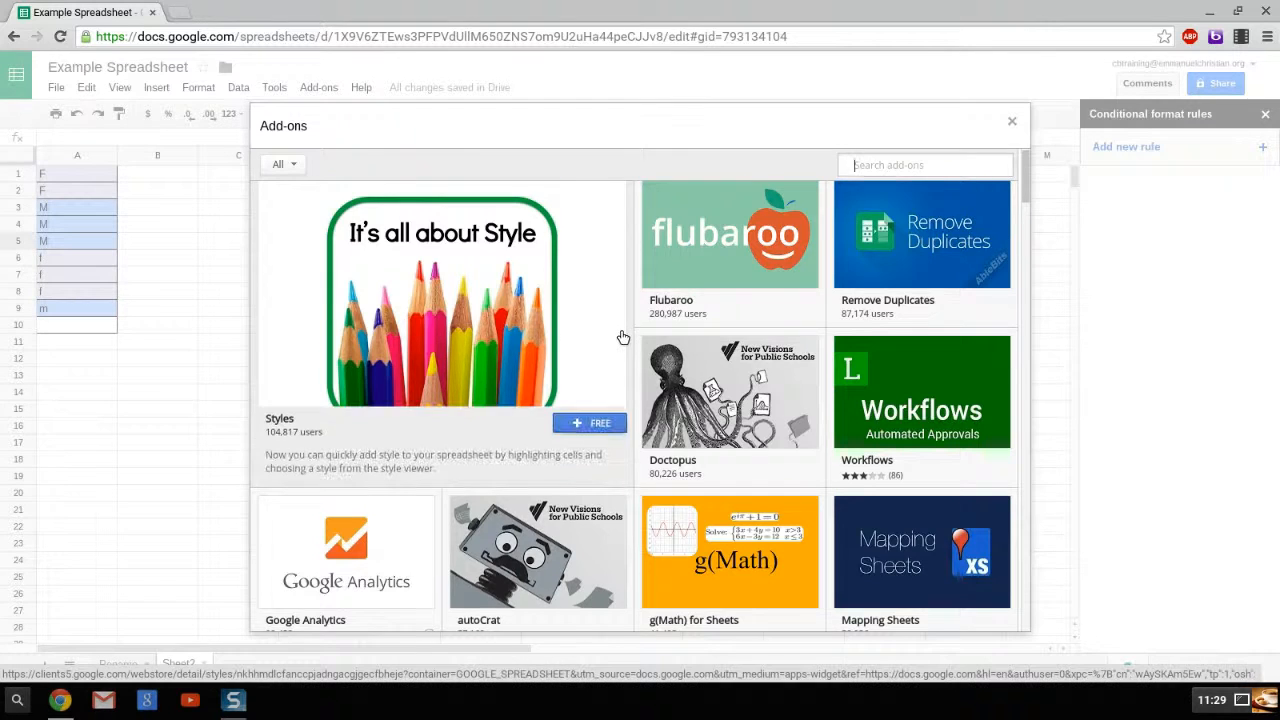
scroll(620, 333, "down", 2)
scroll(620, 333, "down", 8)
scroll(614, 329, "up", 2)
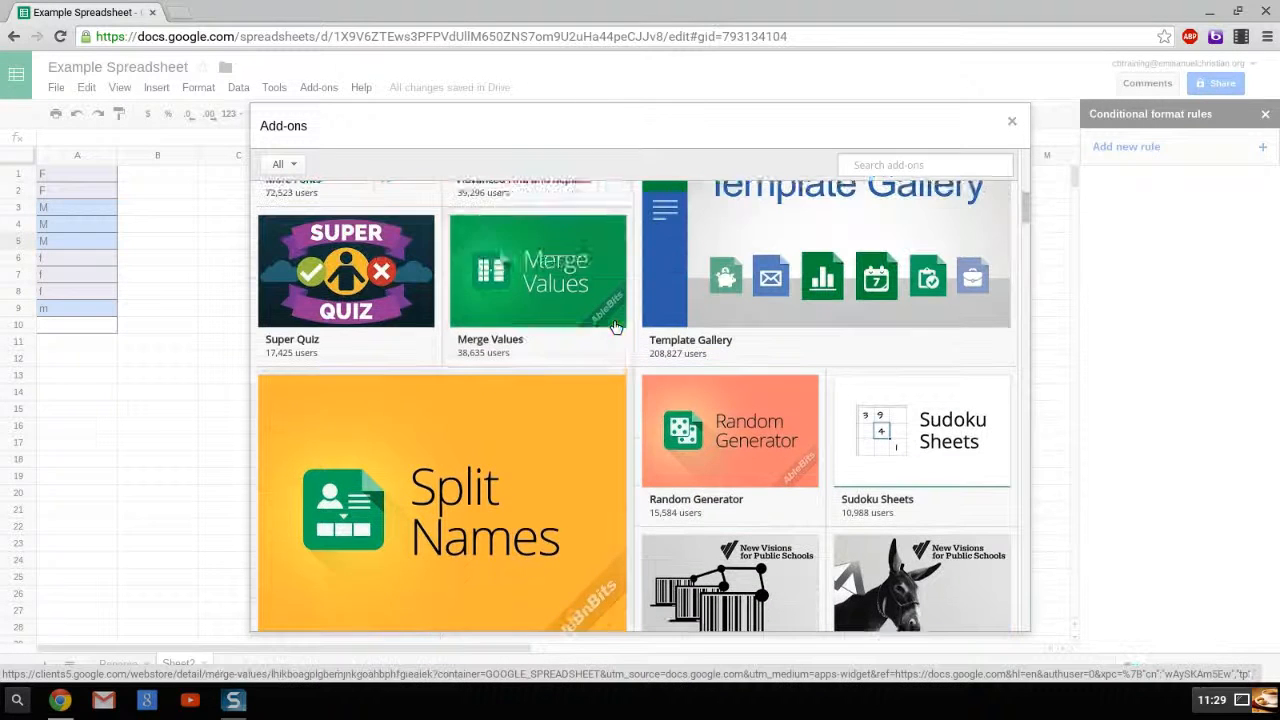
scroll(631, 414, "down", 2)
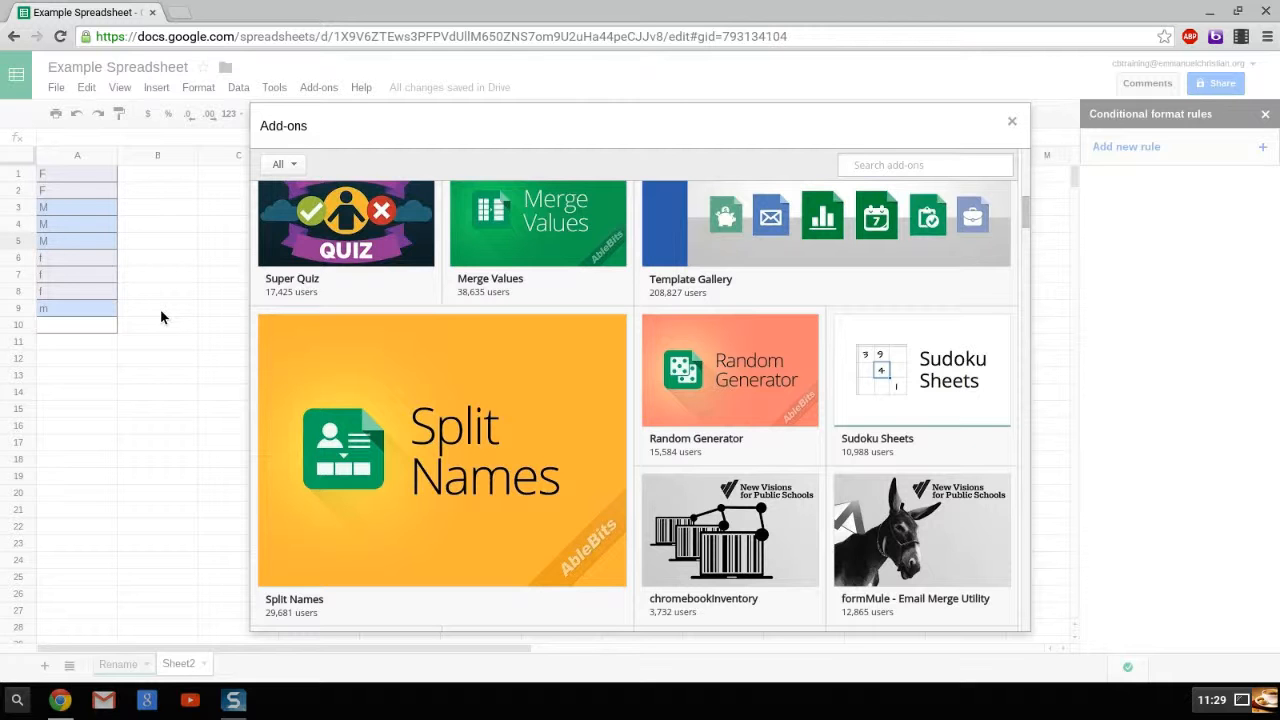
- Examine the Split Names add-on and the further add-ons down to Rose Task Manager, and close the gallery
mouse_move(349, 432)
scroll(348, 427, "down", 1)
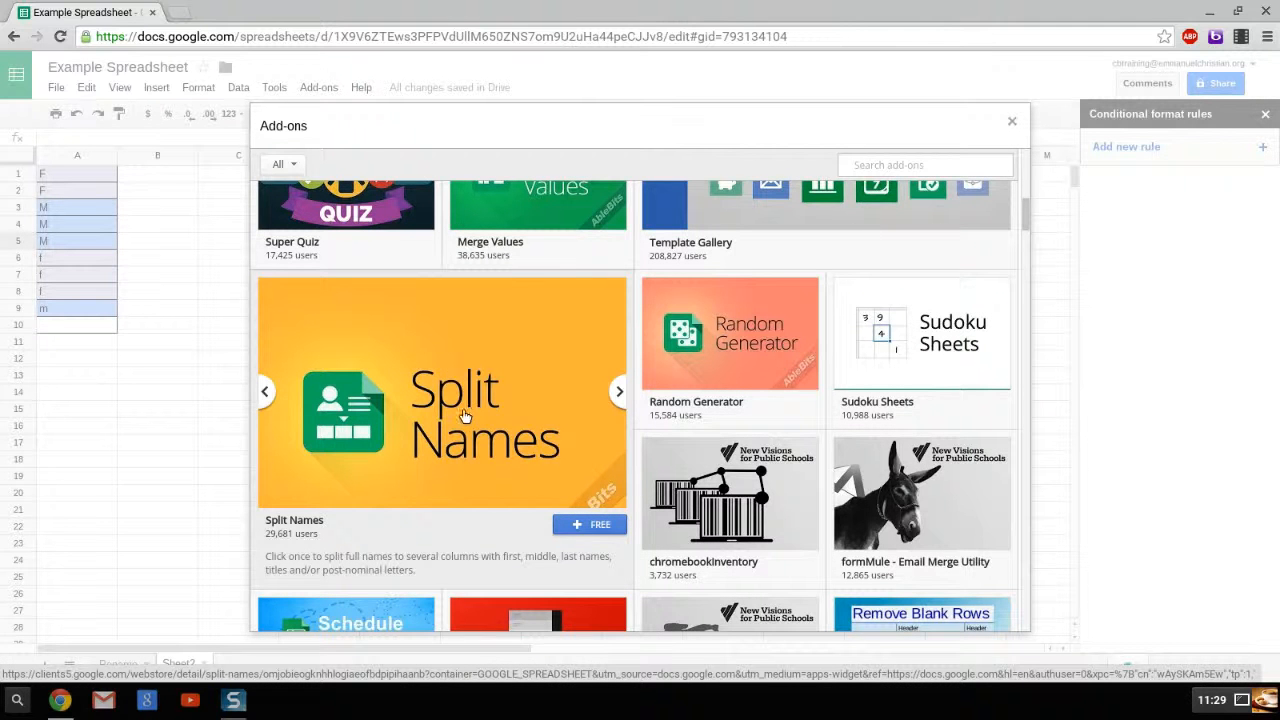
scroll(465, 415, "down", 2)
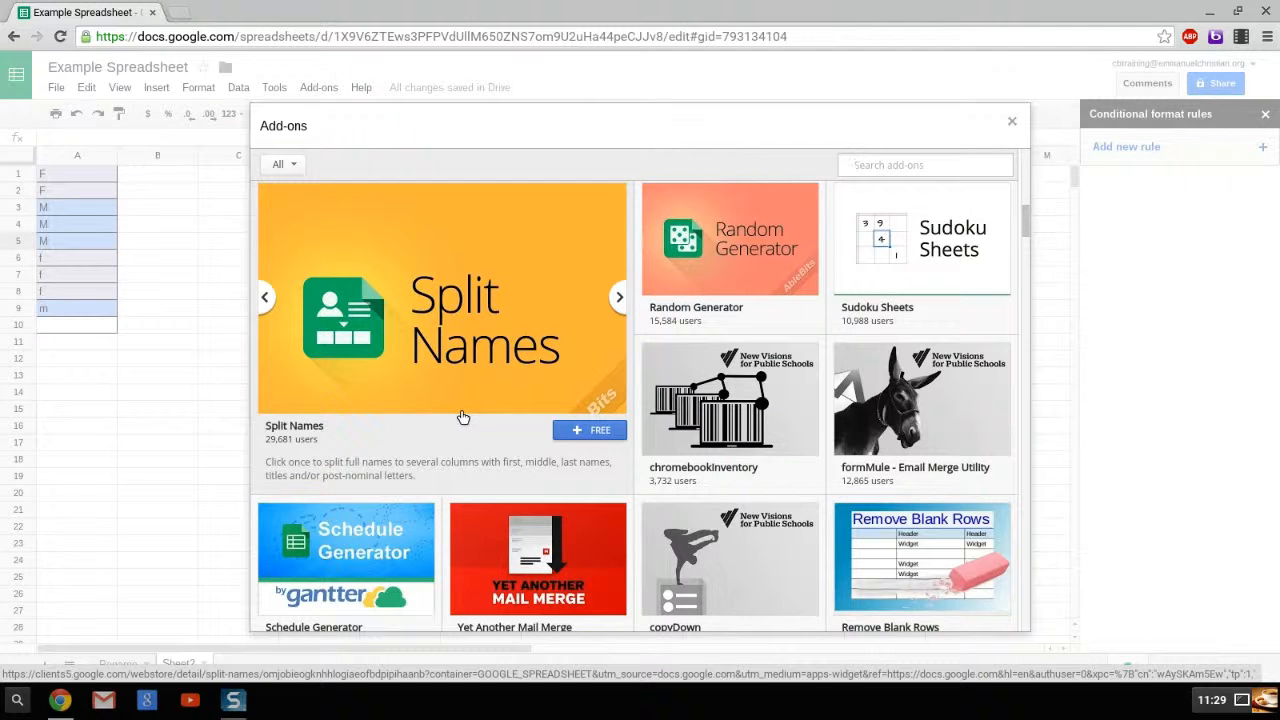
scroll(463, 417, "down", 1)
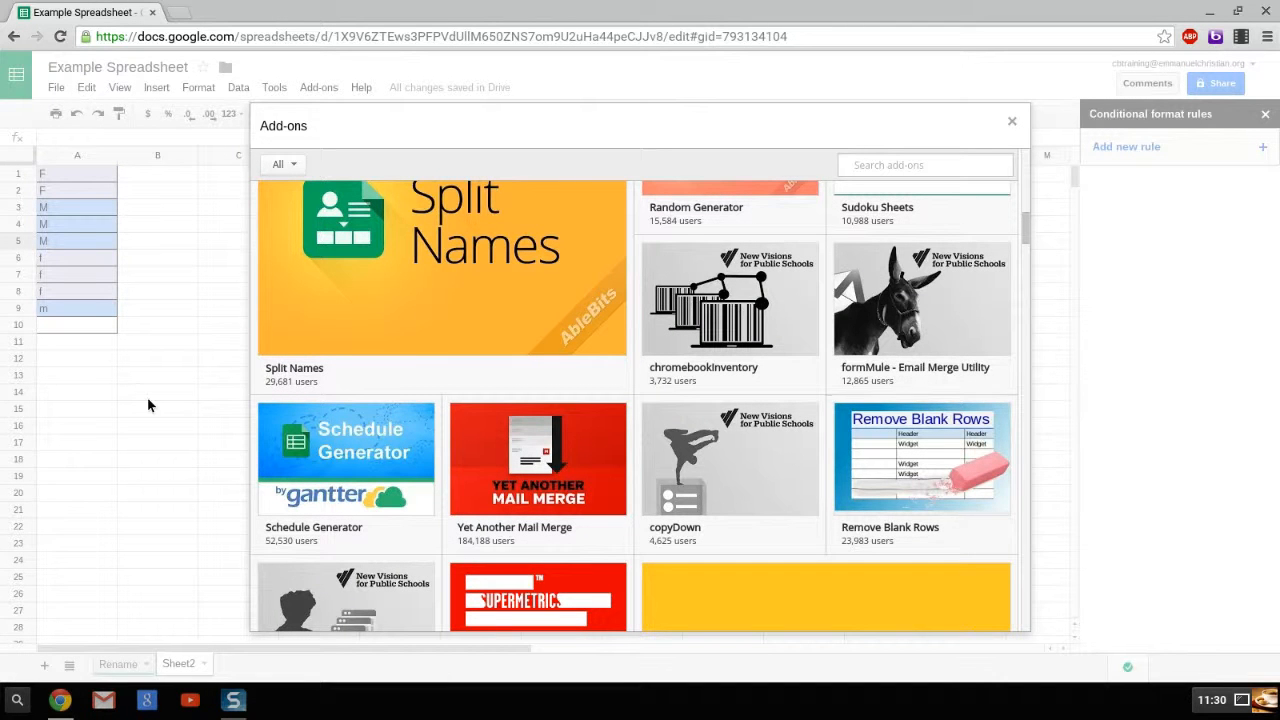
mouse_move(521, 343)
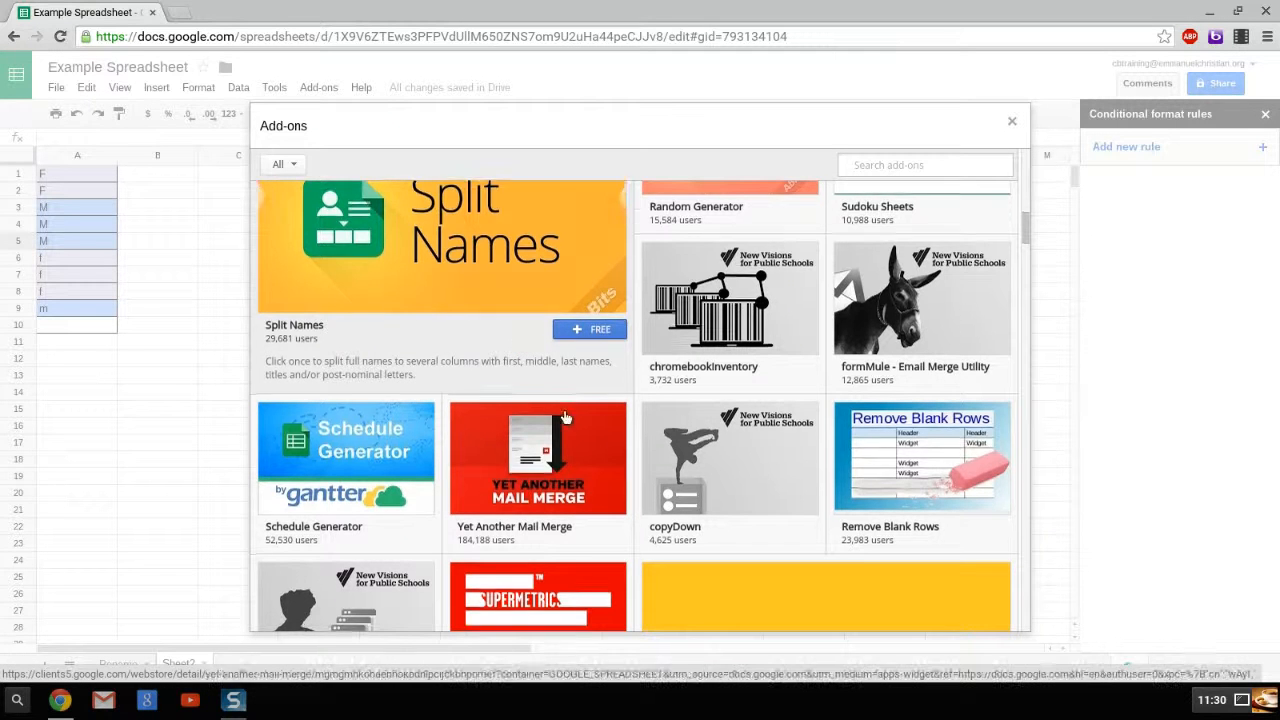
scroll(565, 408, "down", 5)
scroll(614, 380, "down", 2)
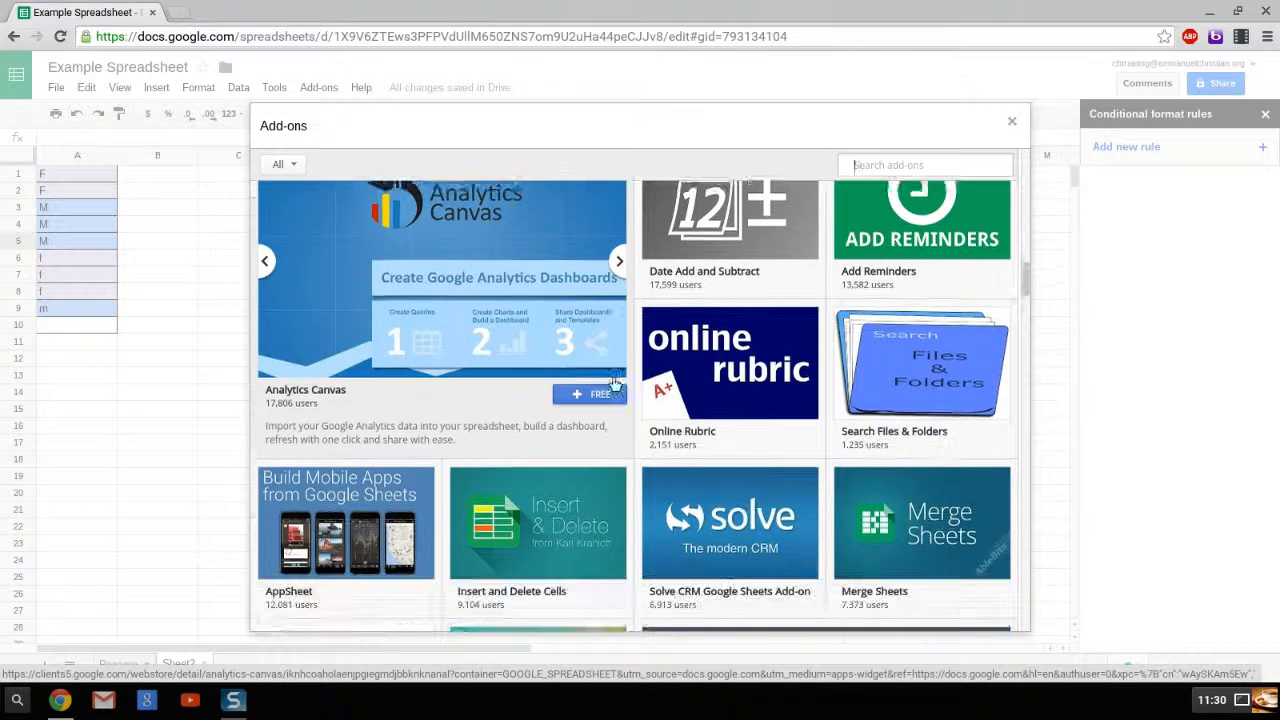
mouse_move(598, 393)
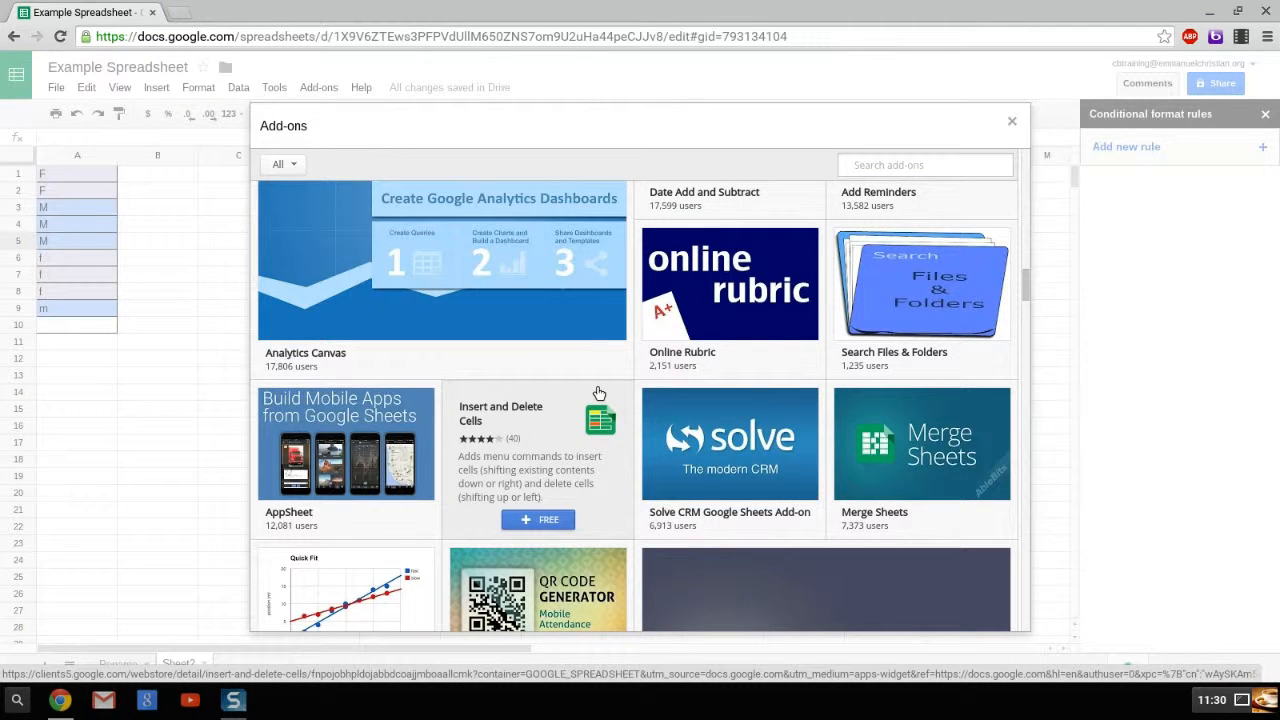
scroll(598, 393, "down", 7)
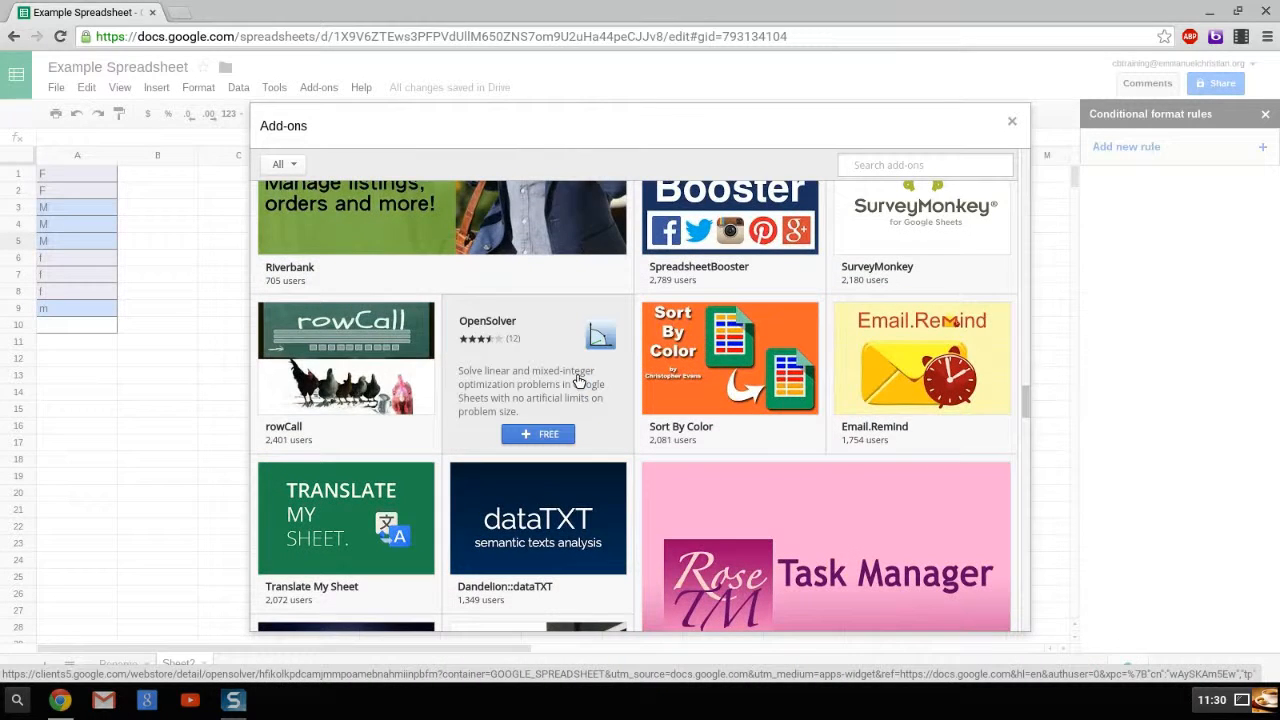
scroll(577, 381, "down", 1)
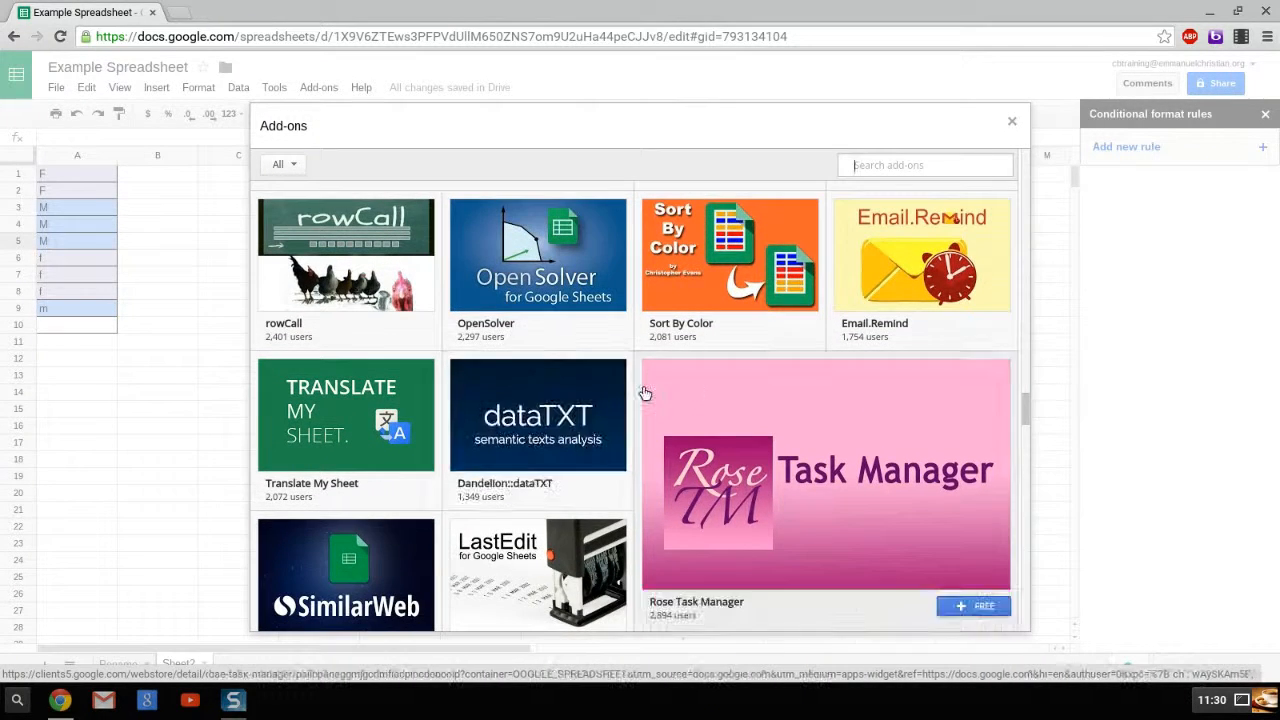
left_click(1012, 121)
left_click(316, 88)
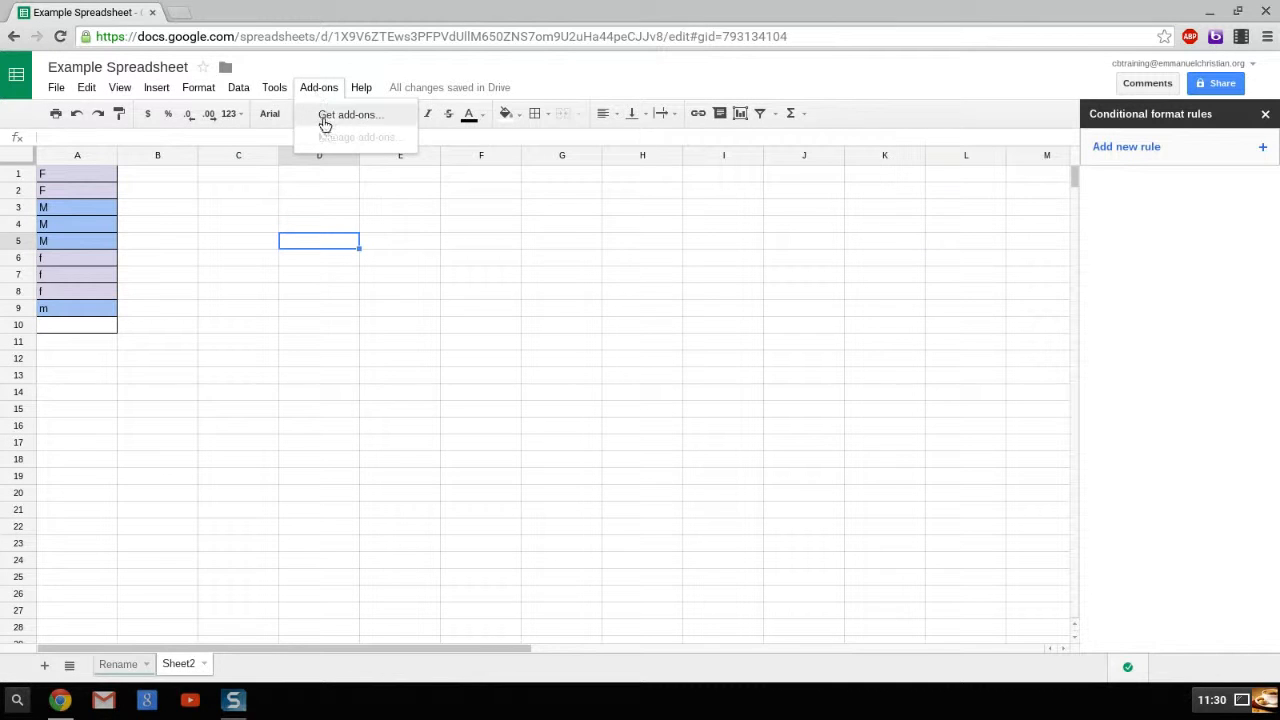
mouse_move(368, 86)
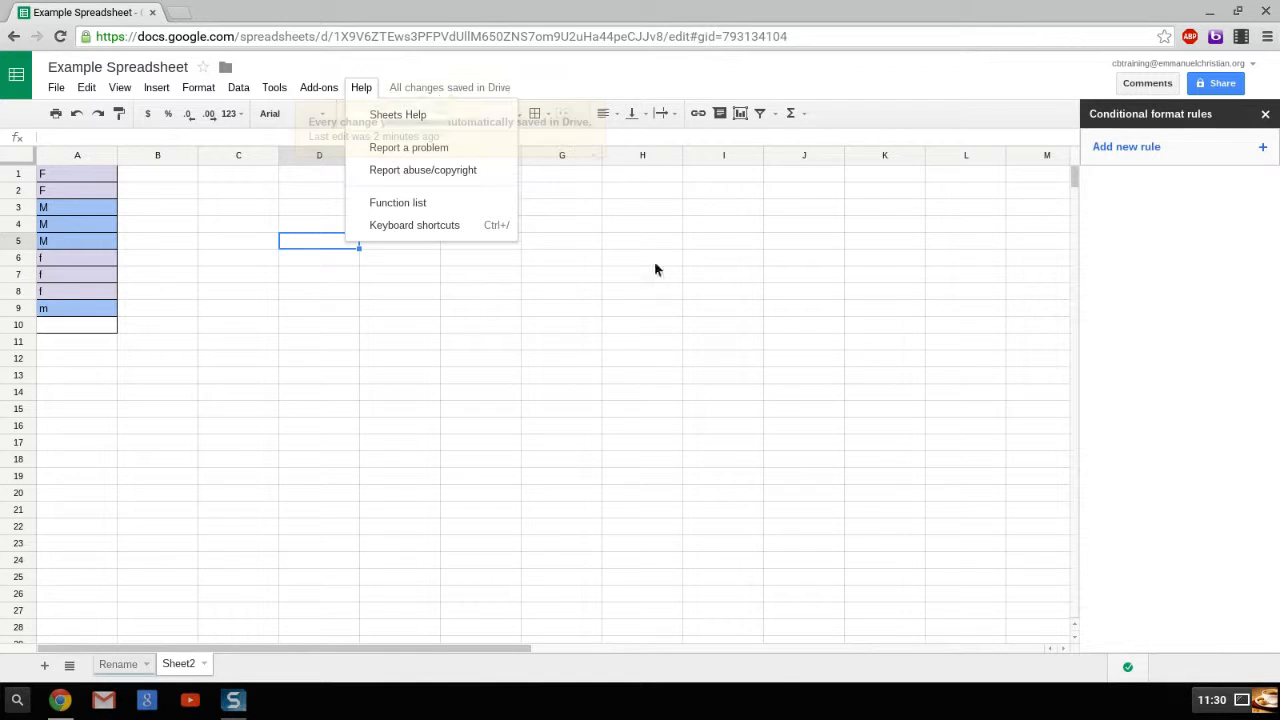
left_click(642, 308)
- Open the spreadsheet's revision history, show more detailed revisions, and view an 11:25 AM and the earlier 11:23 AM revision
left_click(466, 92)
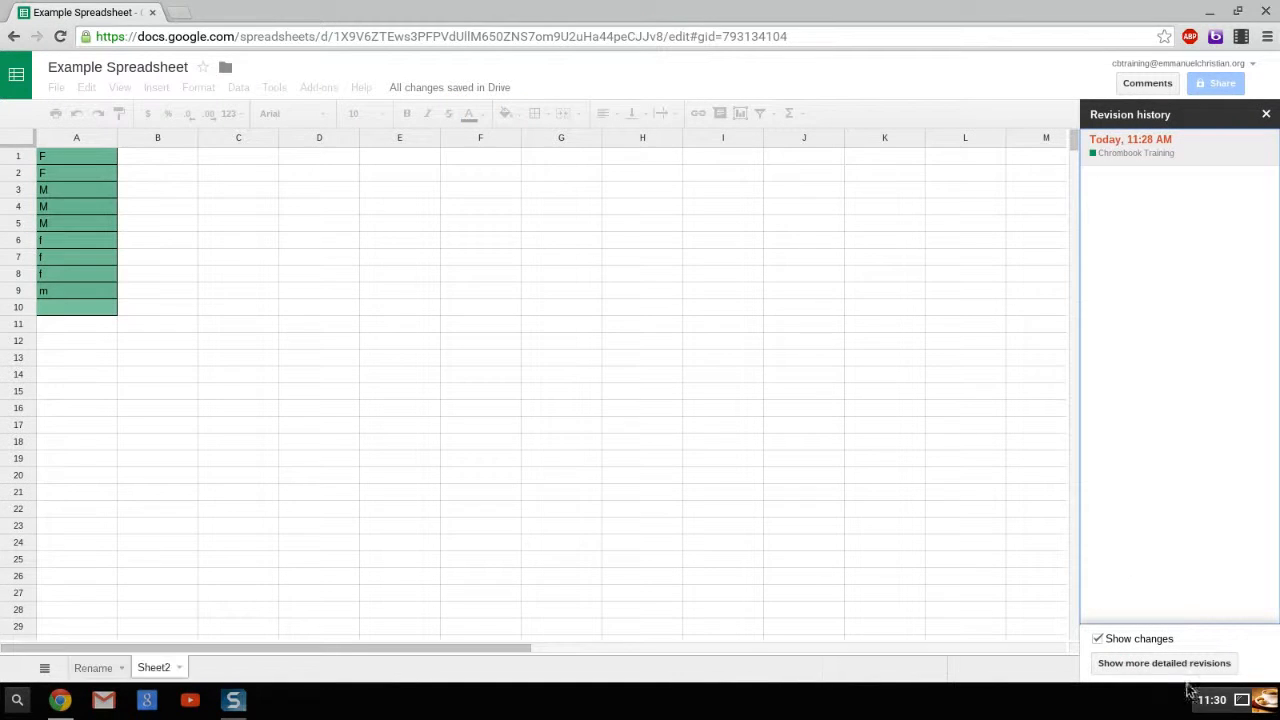
left_click(1183, 665)
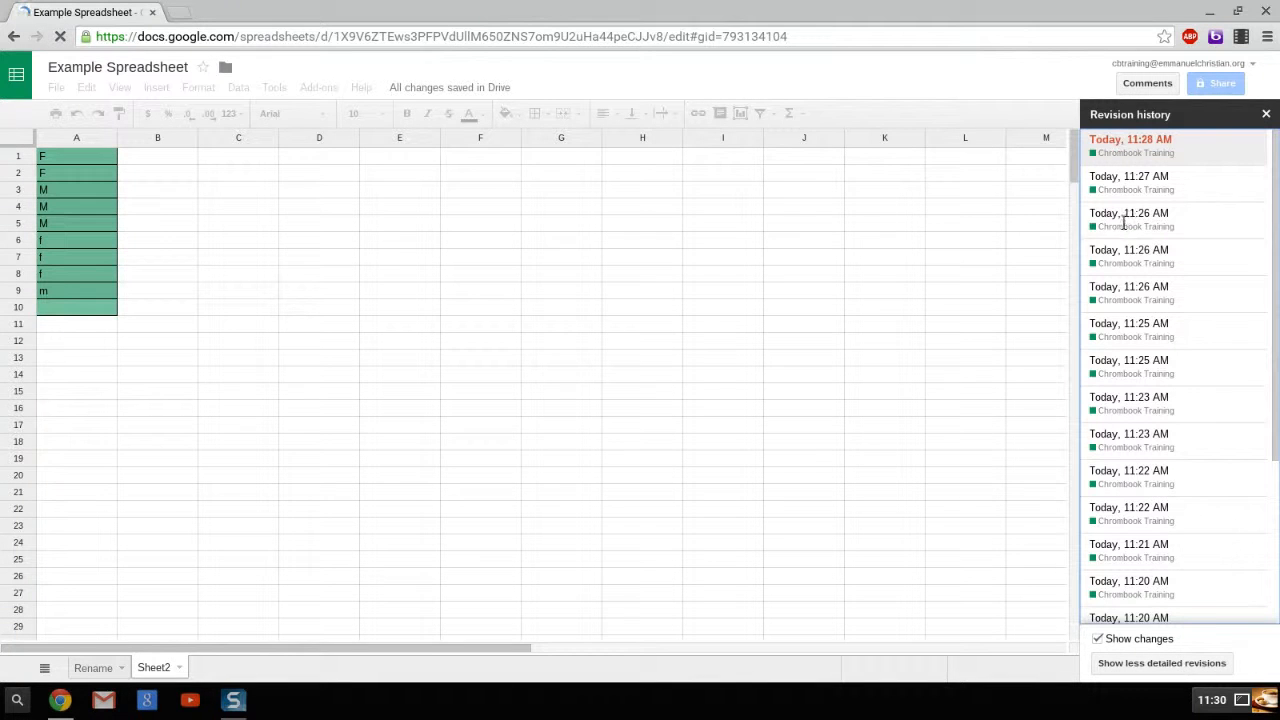
left_click(1131, 325)
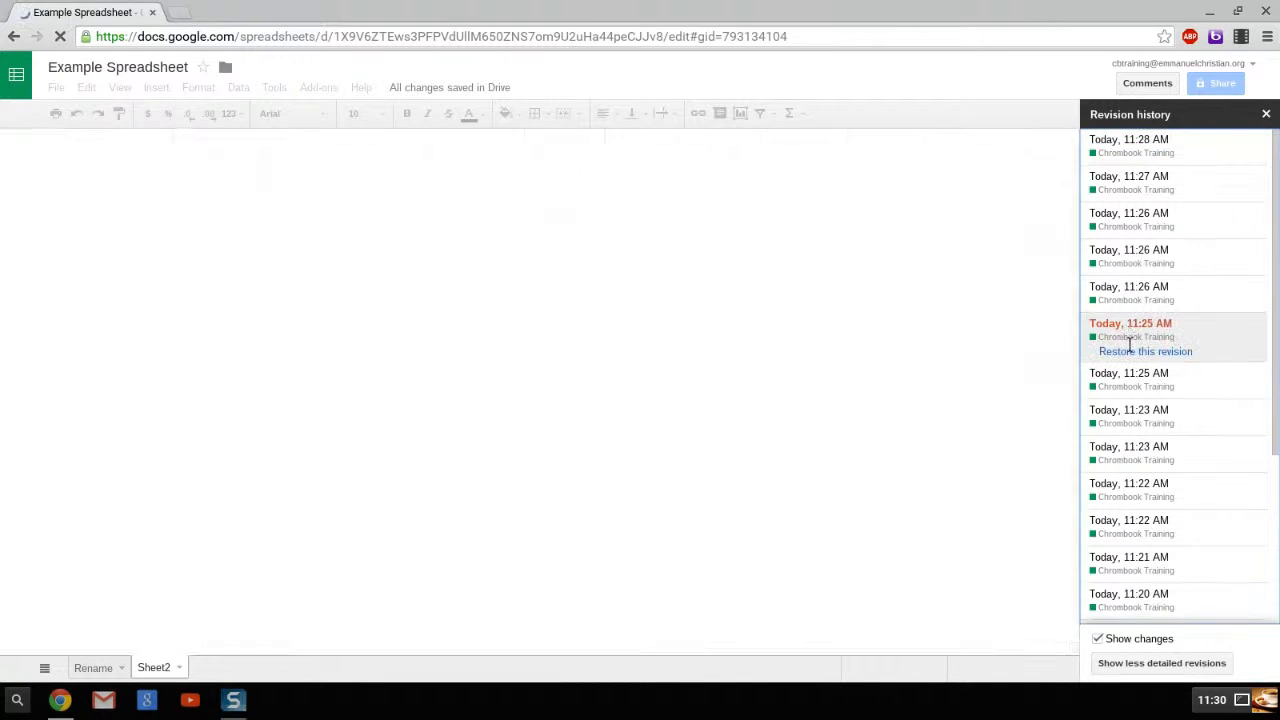
left_click(1134, 405)
left_click(1134, 451)
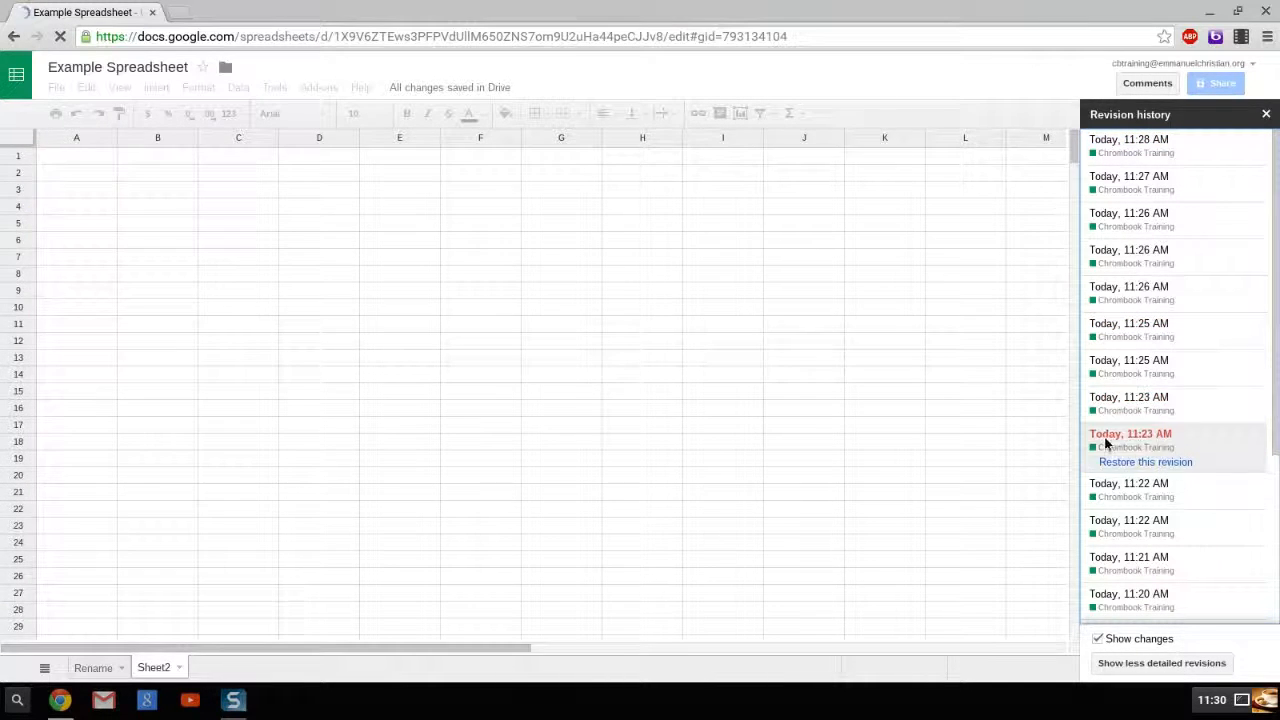
- Look through the list of older revisions, switch back to less detailed revisions, and close the revision history without restoring anything
scroll(1165, 540, "down", 5)
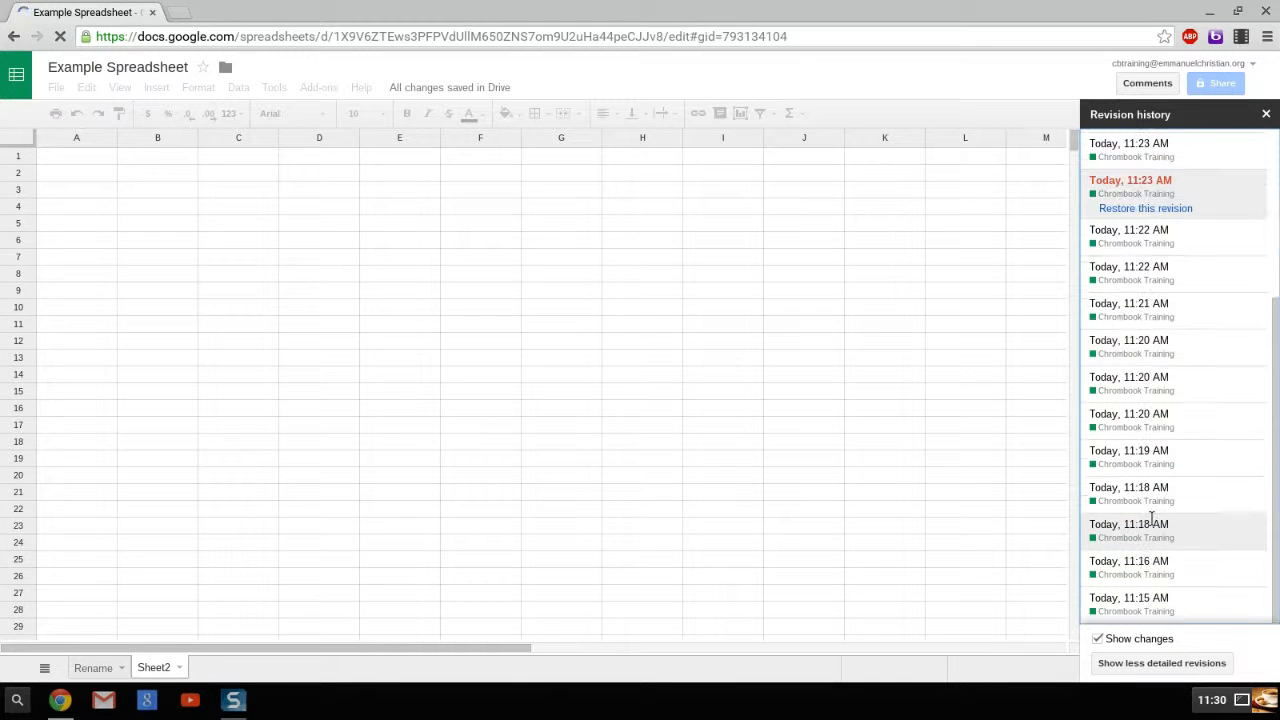
scroll(1160, 500, "up", 5)
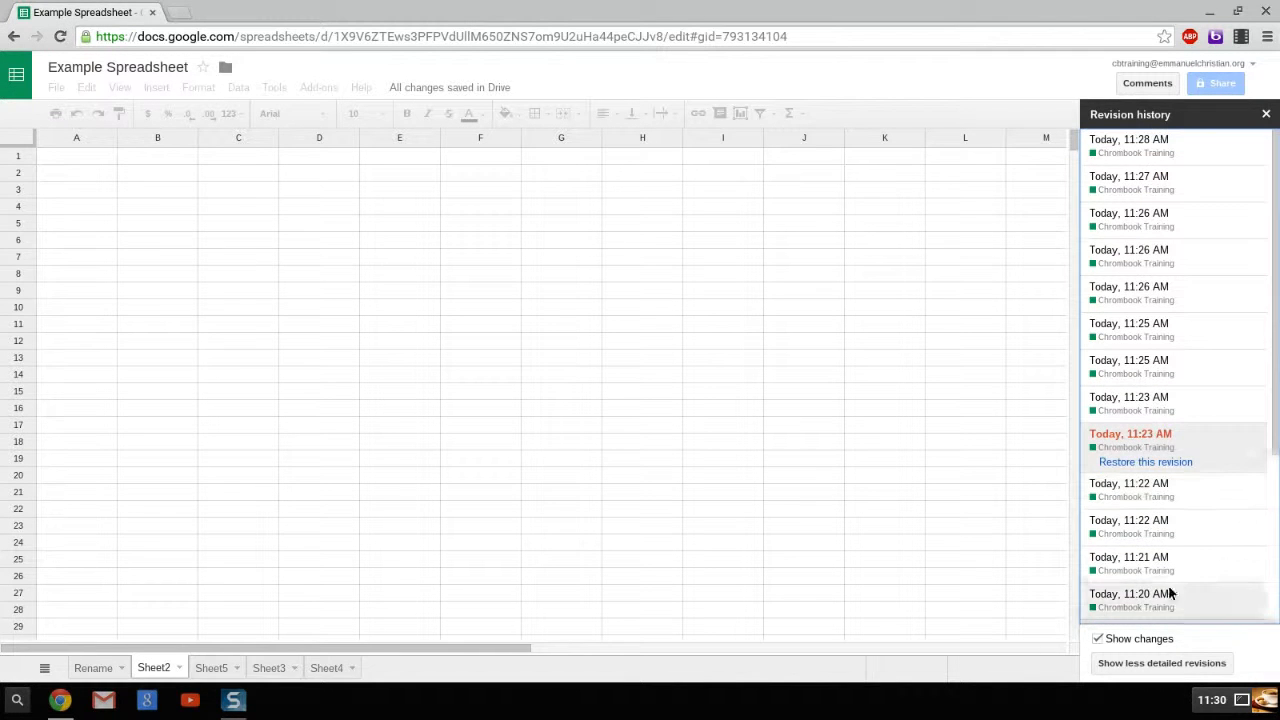
left_click(1197, 664)
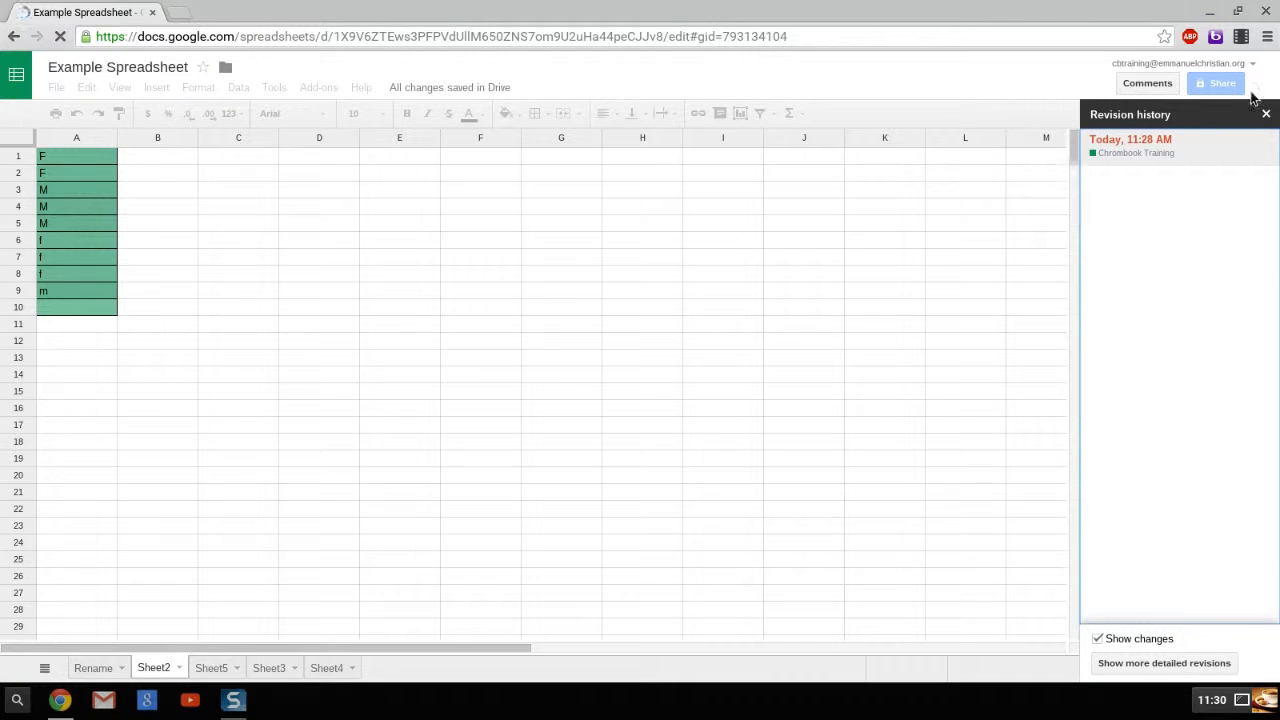
left_click(1267, 115)
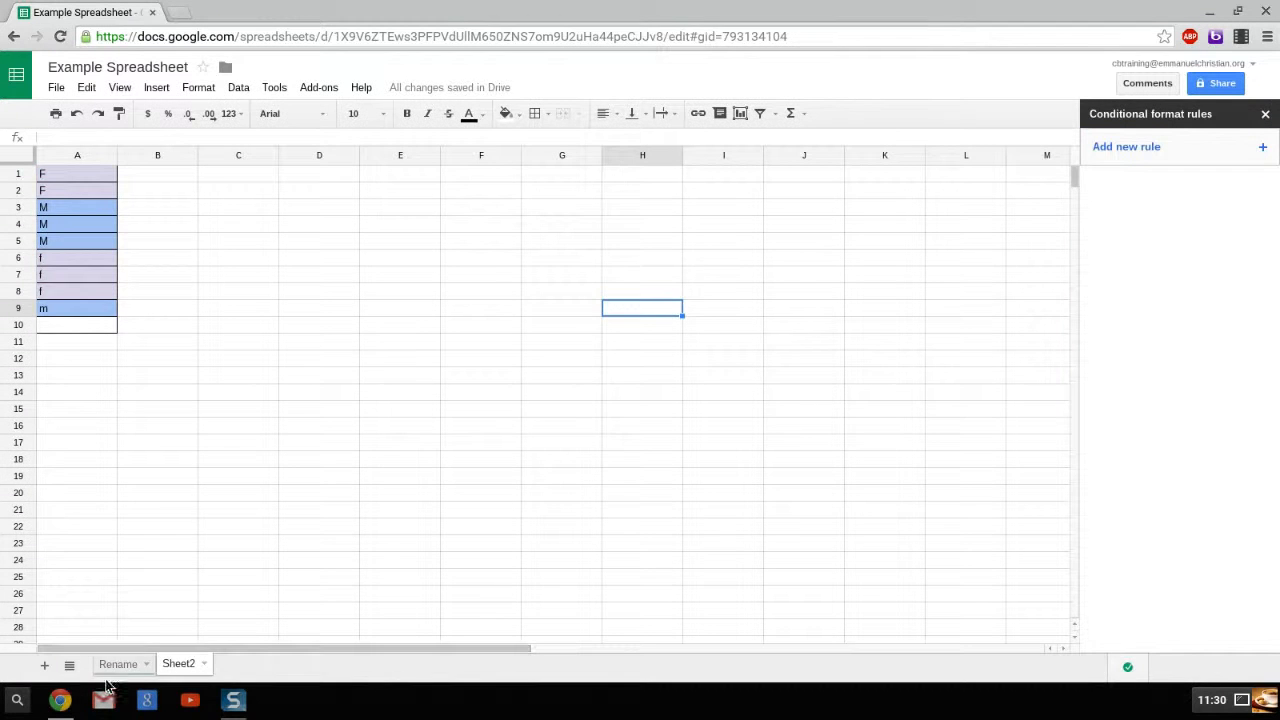
- Return to the Rename sheet before closing the example spreadsheet, and open My Drive in Google Drive
left_click(113, 664)
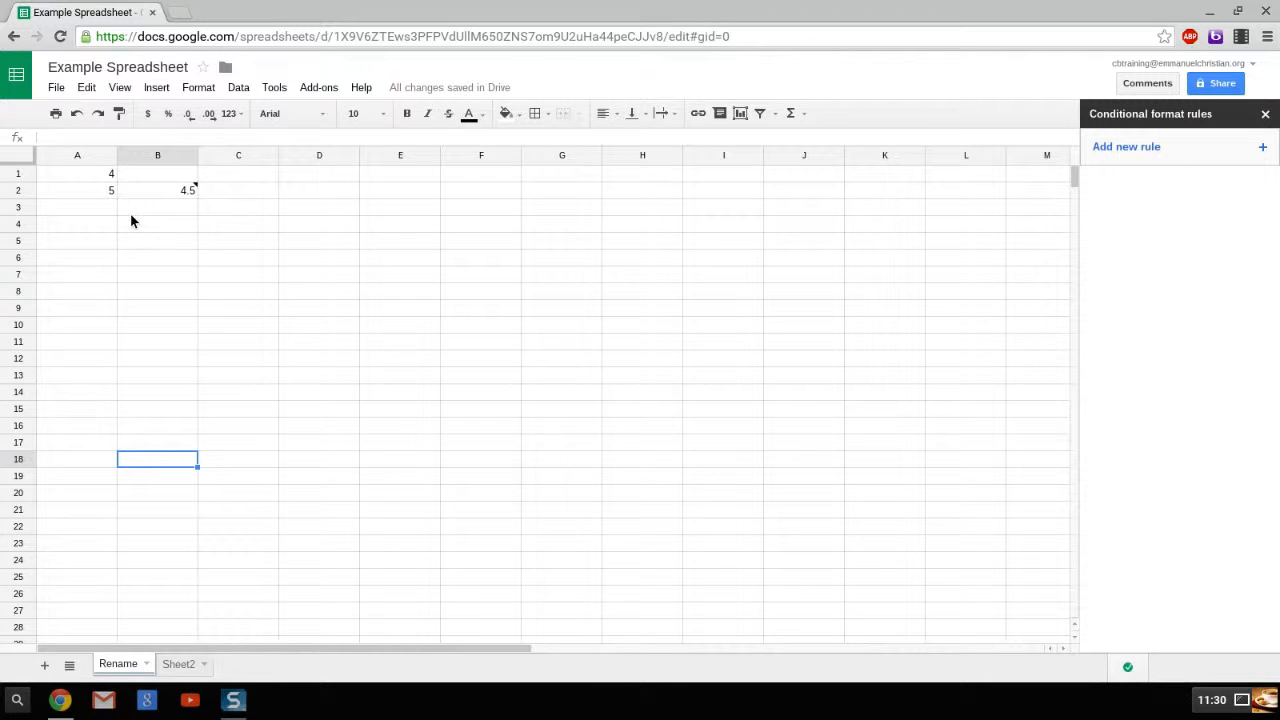
left_click(152, 13)
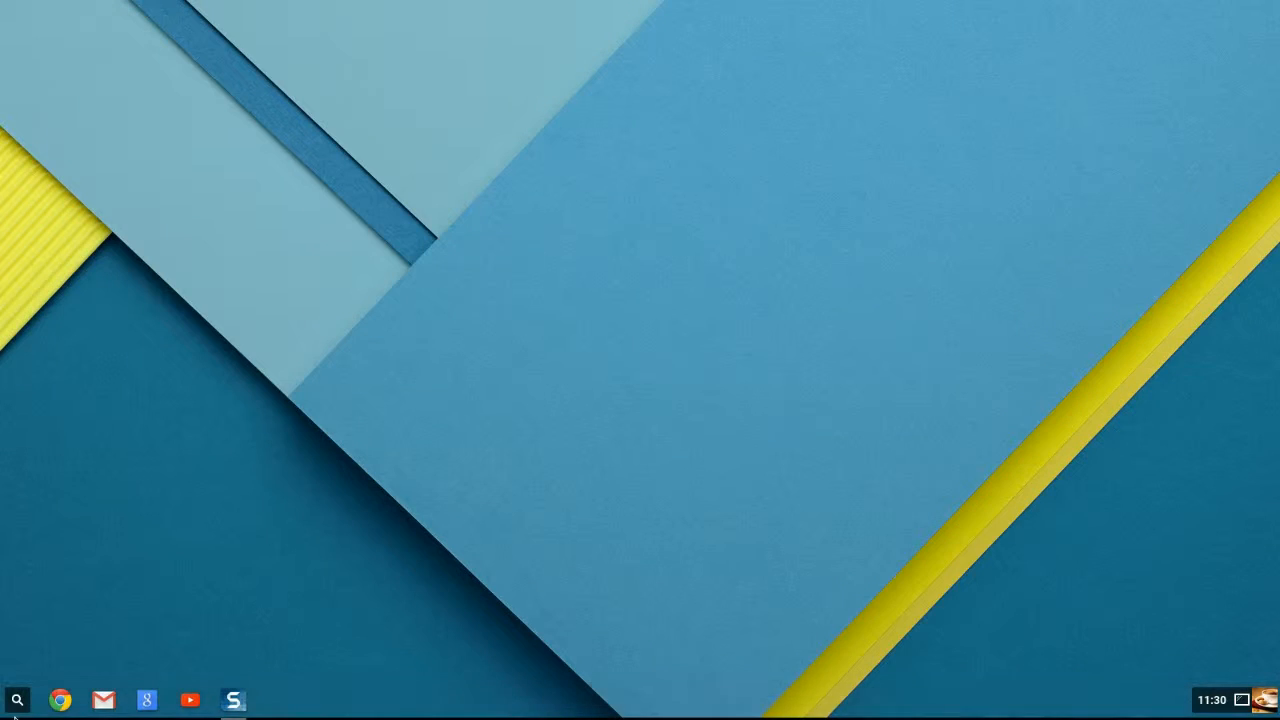
left_click(18, 700)
left_click(720, 442)
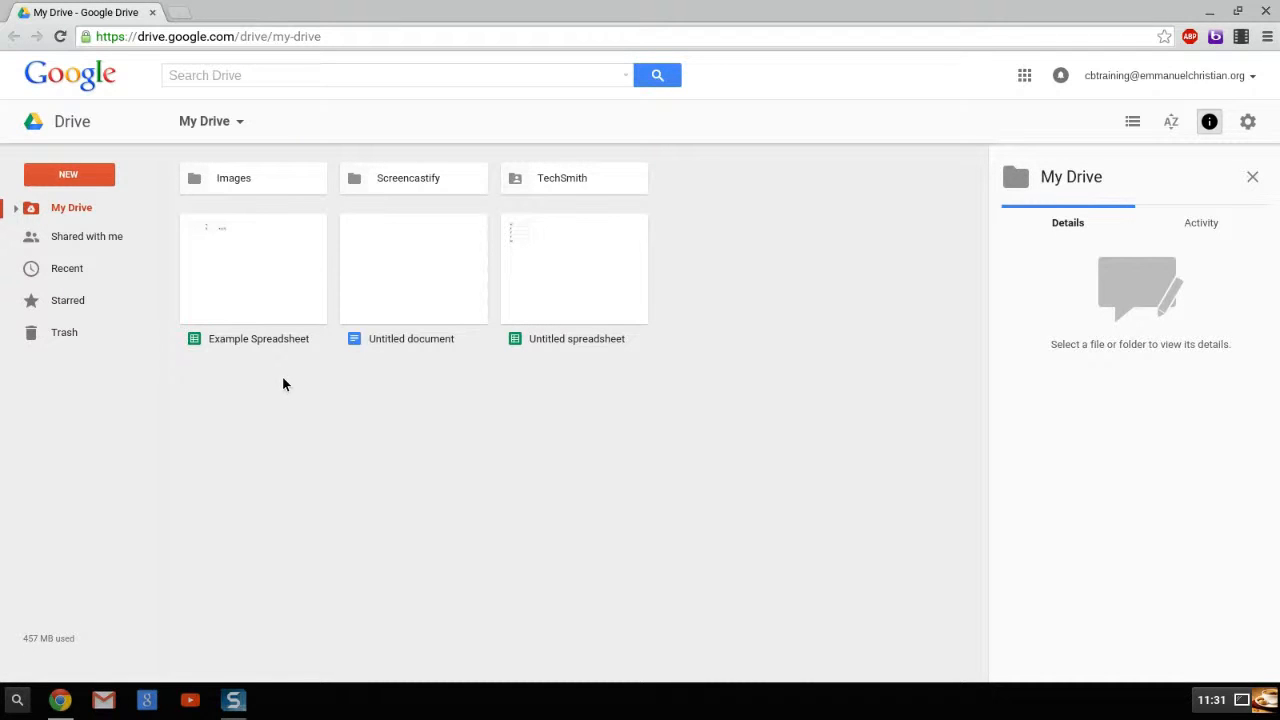
- Create a new folder named Training Examples in My Drive and clear the selection
left_click(86, 184)
left_click(81, 210)
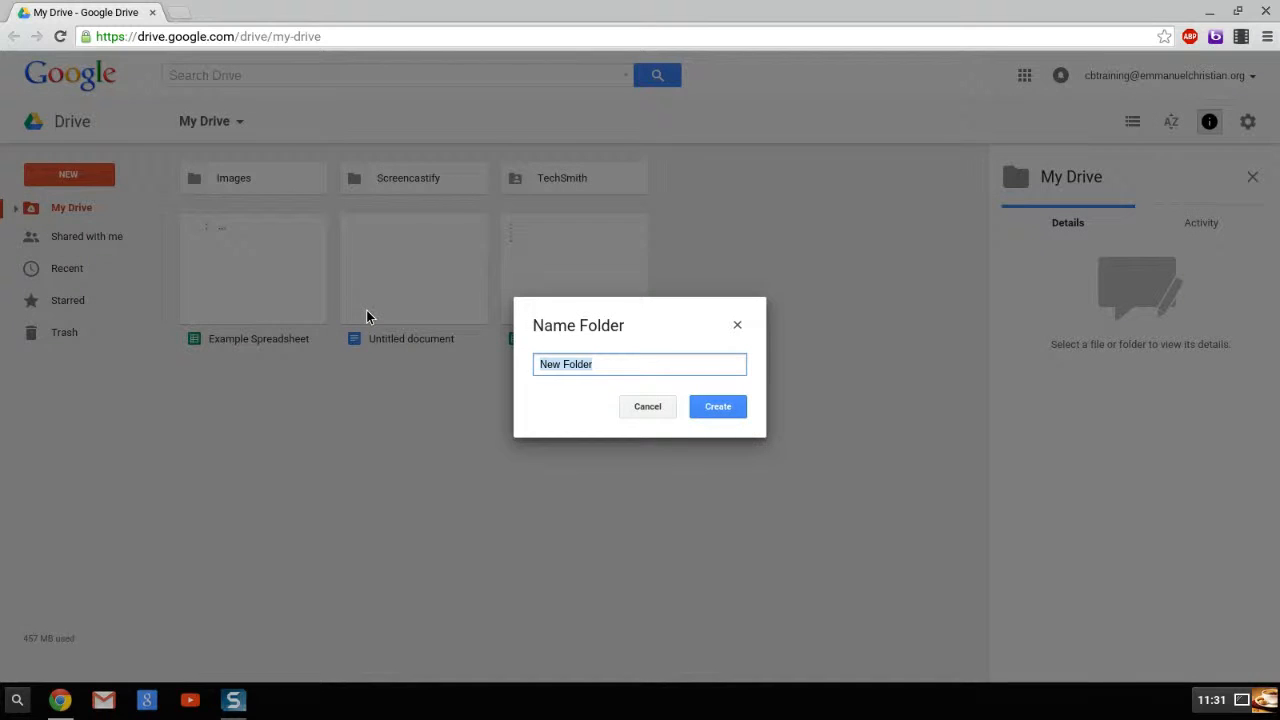
type("Training Examples")
key("Return")
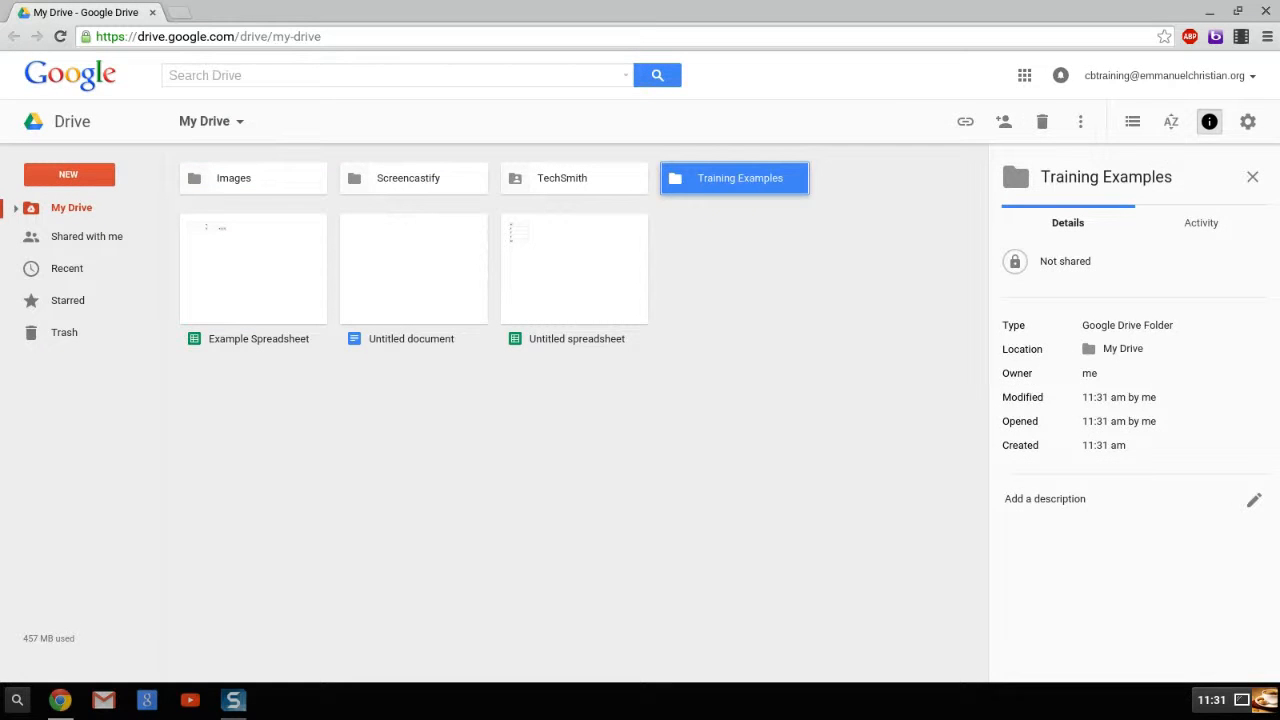
left_click(701, 223)
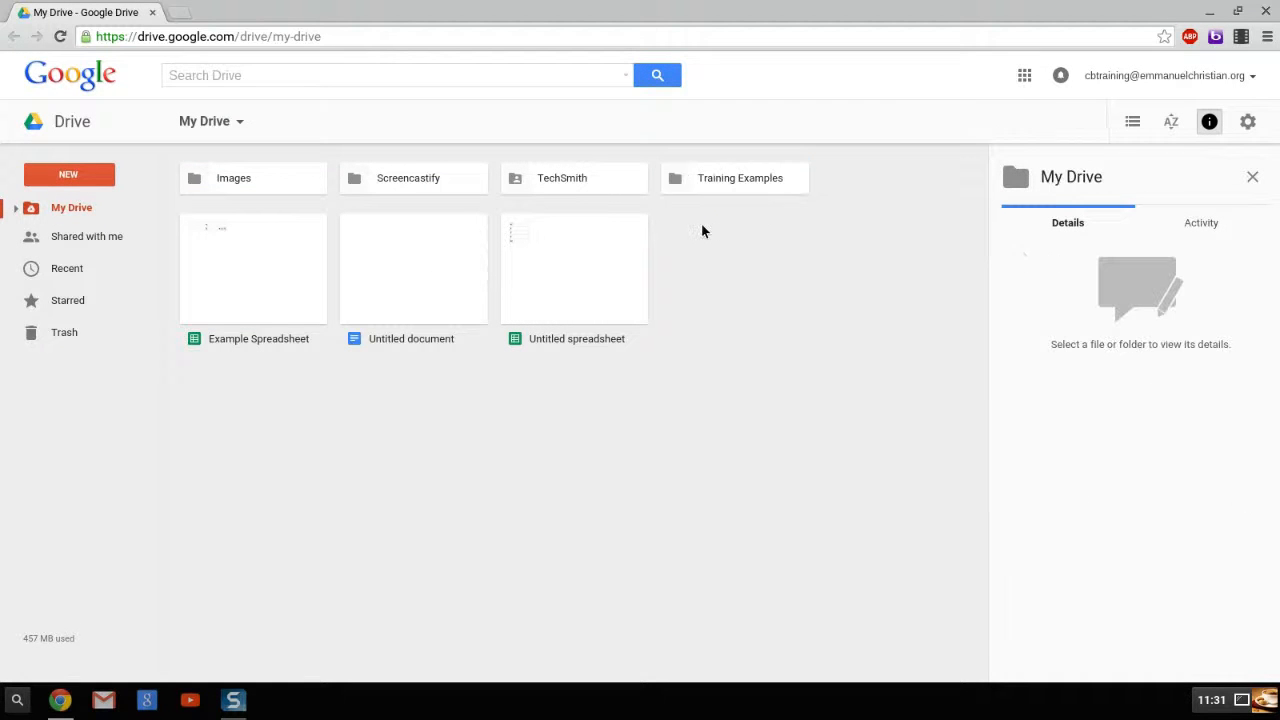
- Move Example Spreadsheet into the Training Examples folder, then open that folder and return to My Drive
left_click(224, 300)
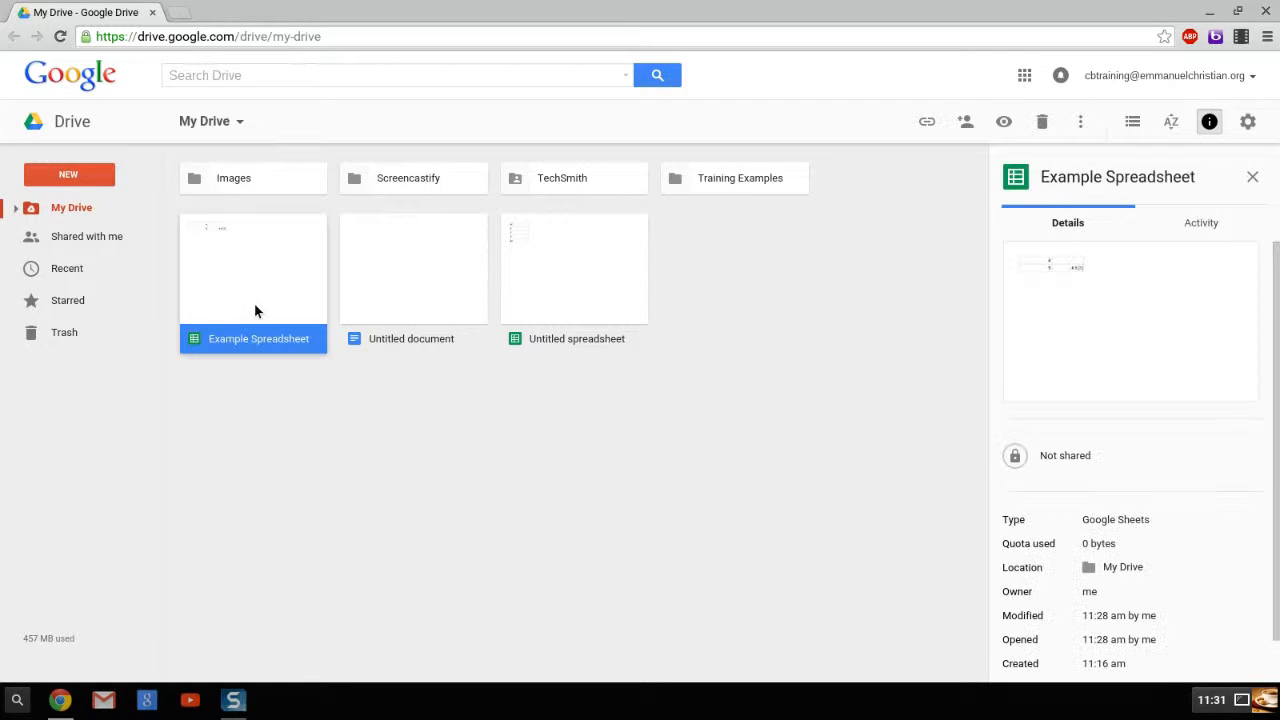
left_click_drag(285, 327, 719, 186)
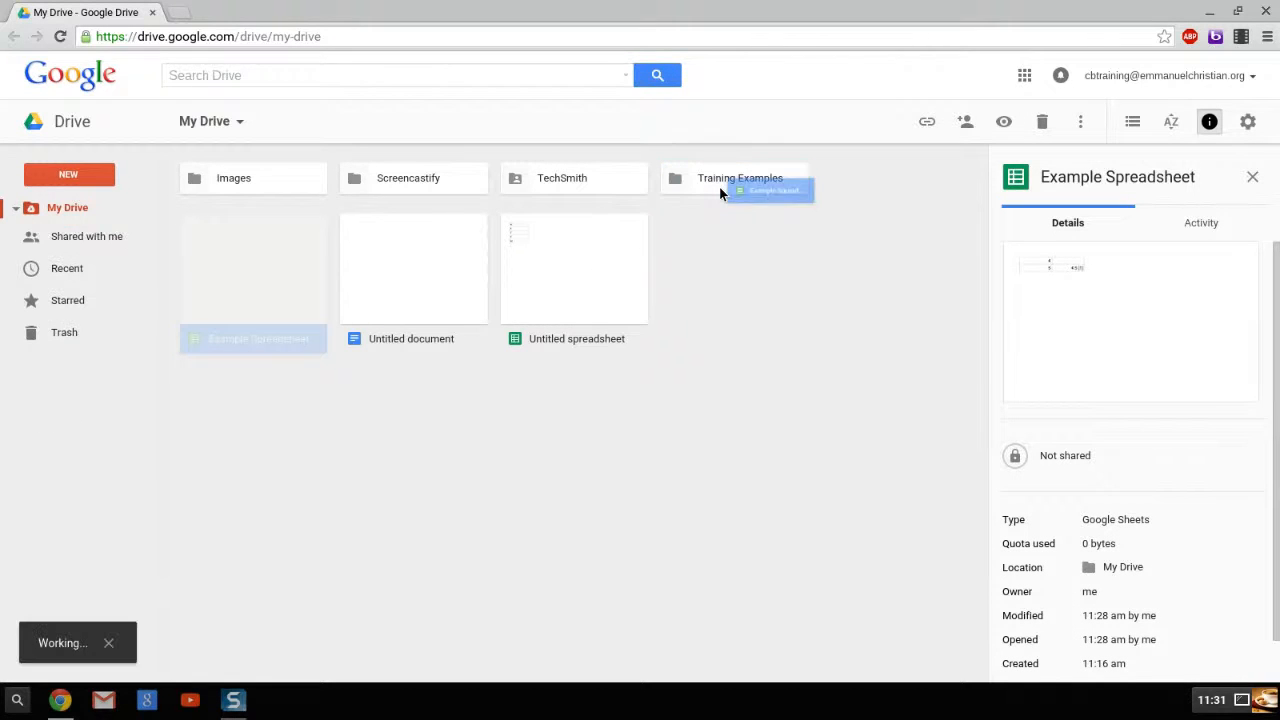
double_click(719, 186)
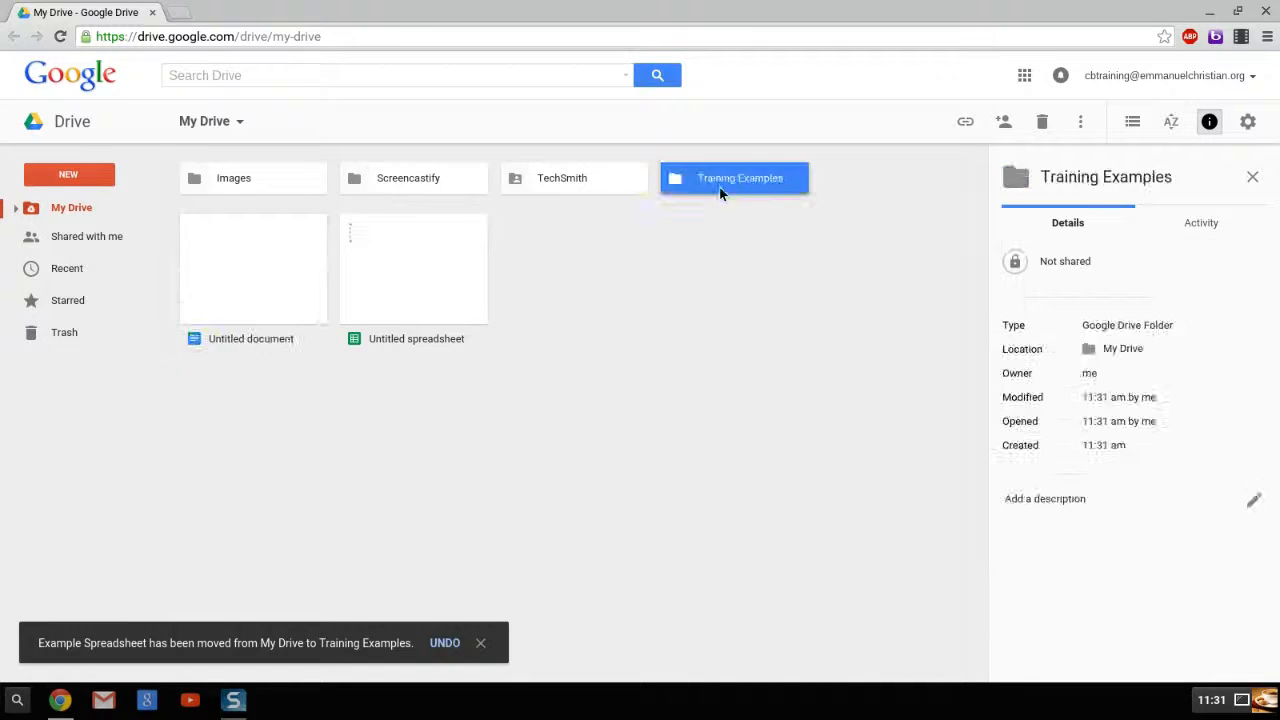
left_click(13, 36)
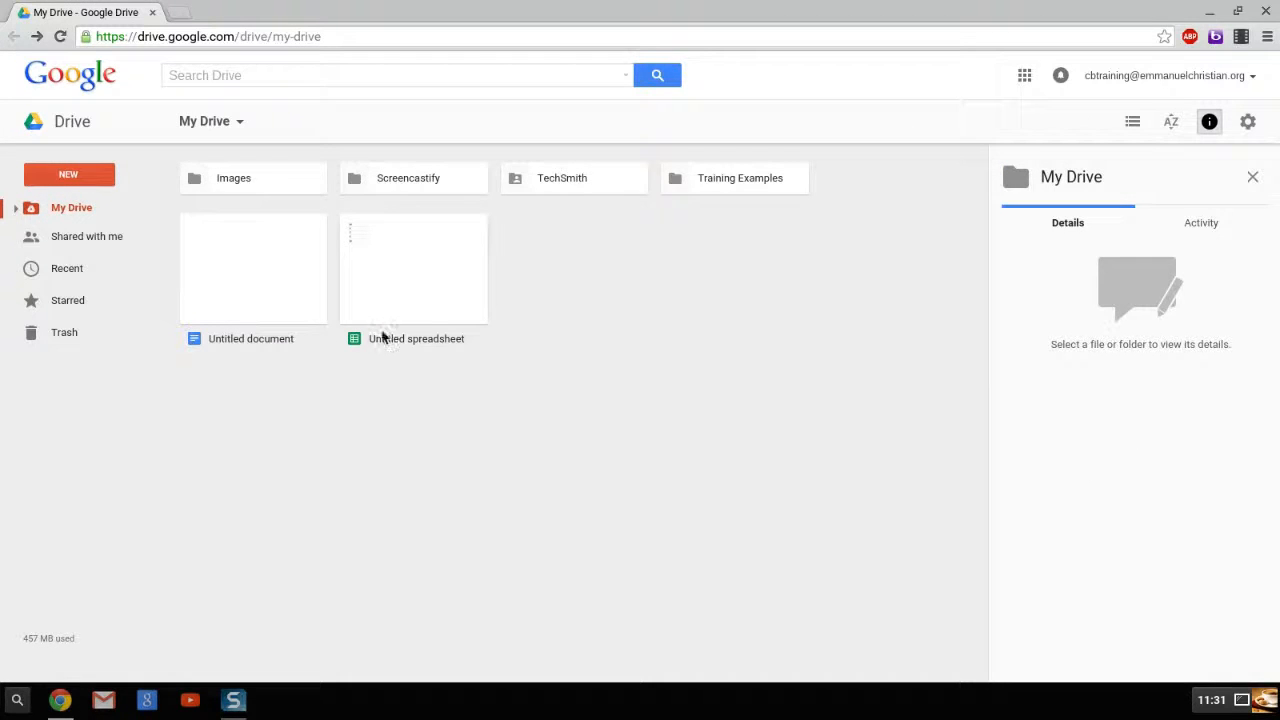
- Move Untitled spreadsheet into the Training Examples folder using the Move To dialog
right_click(384, 334)
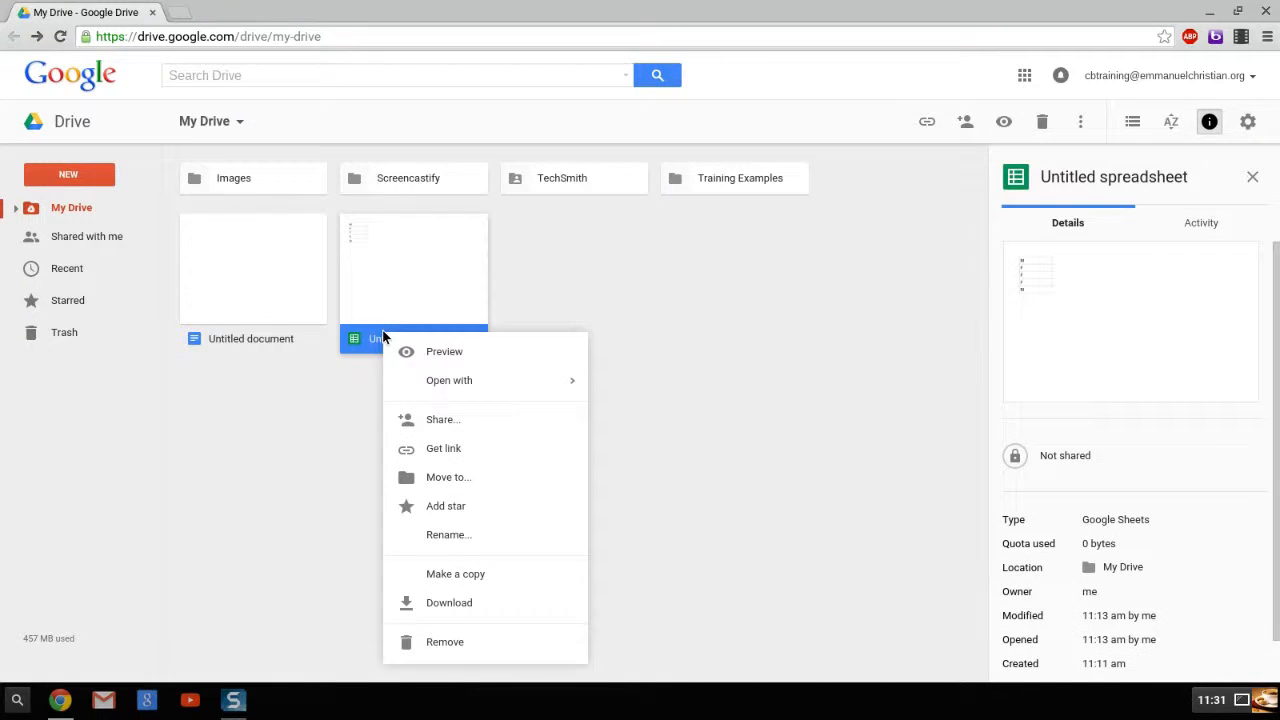
left_click(512, 478)
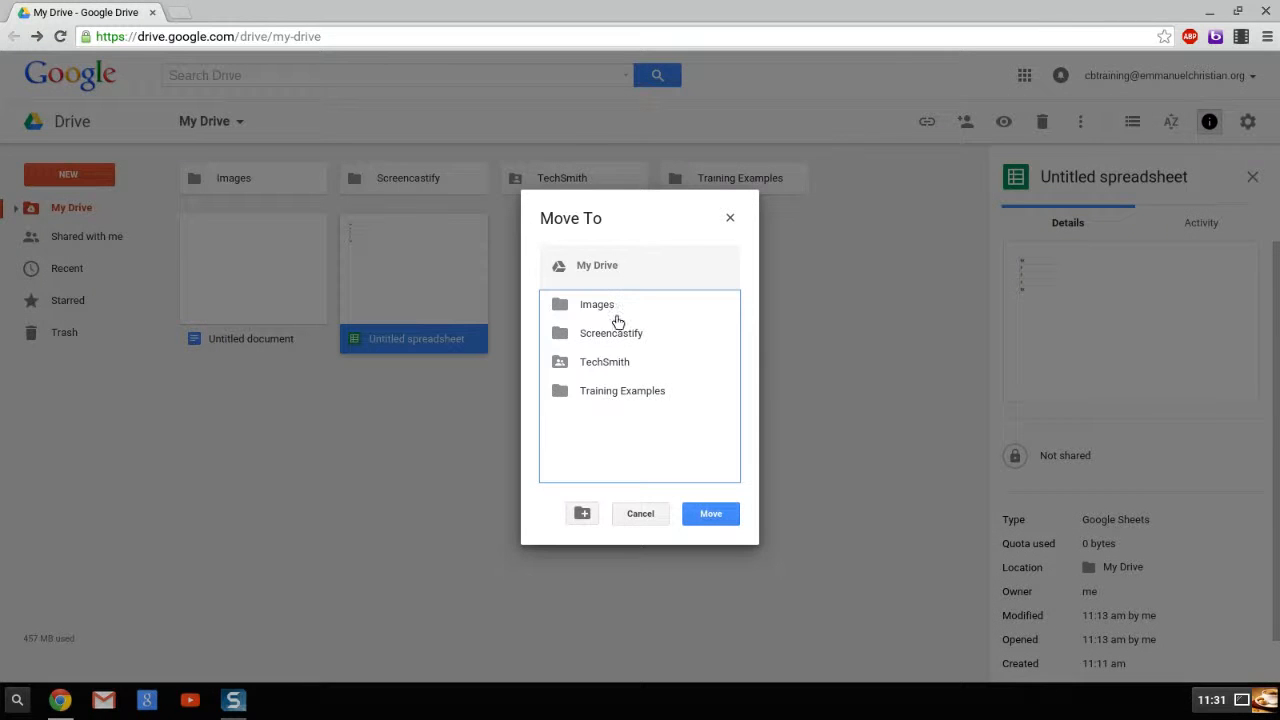
double_click(609, 391)
left_click(718, 521)
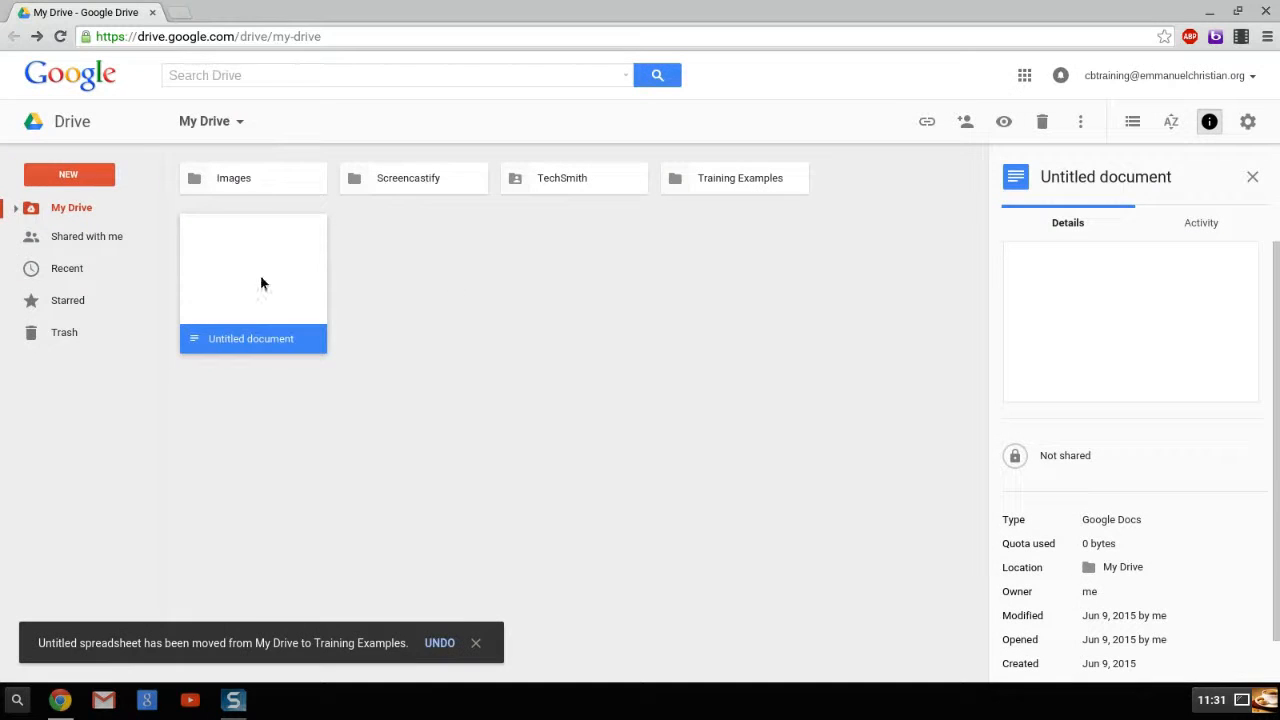
right_click(263, 280)
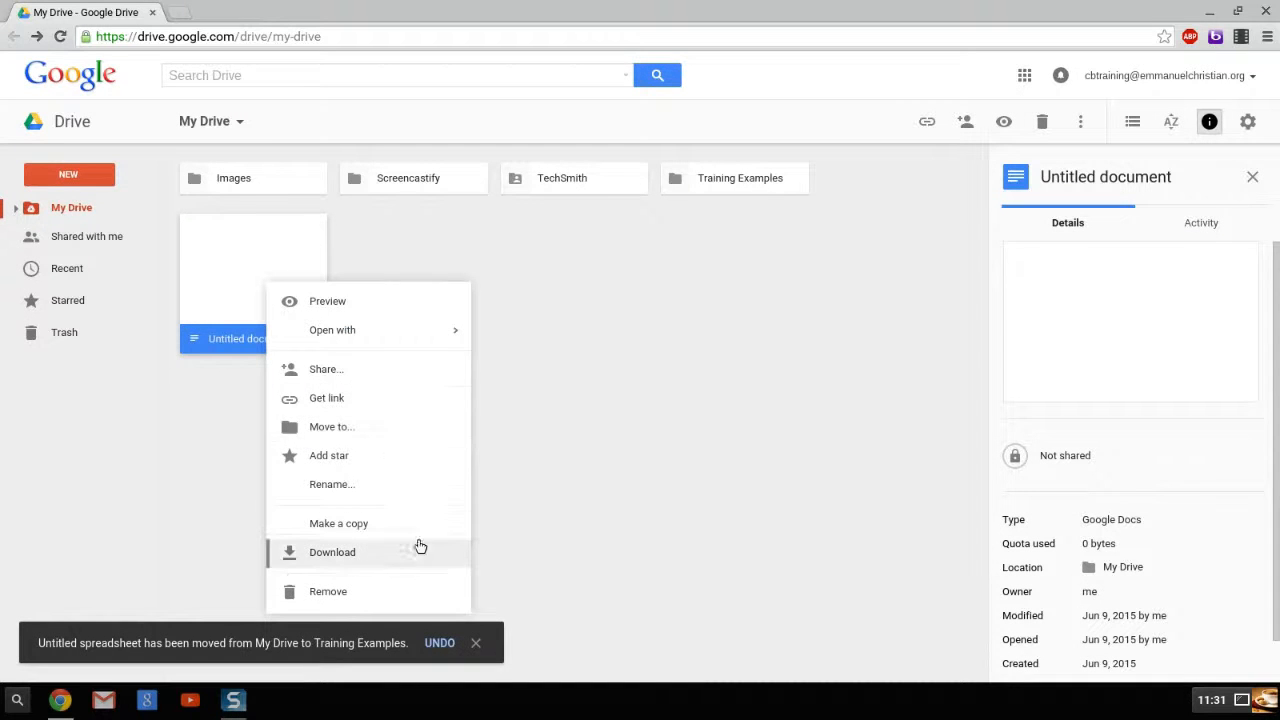
left_click(414, 430)
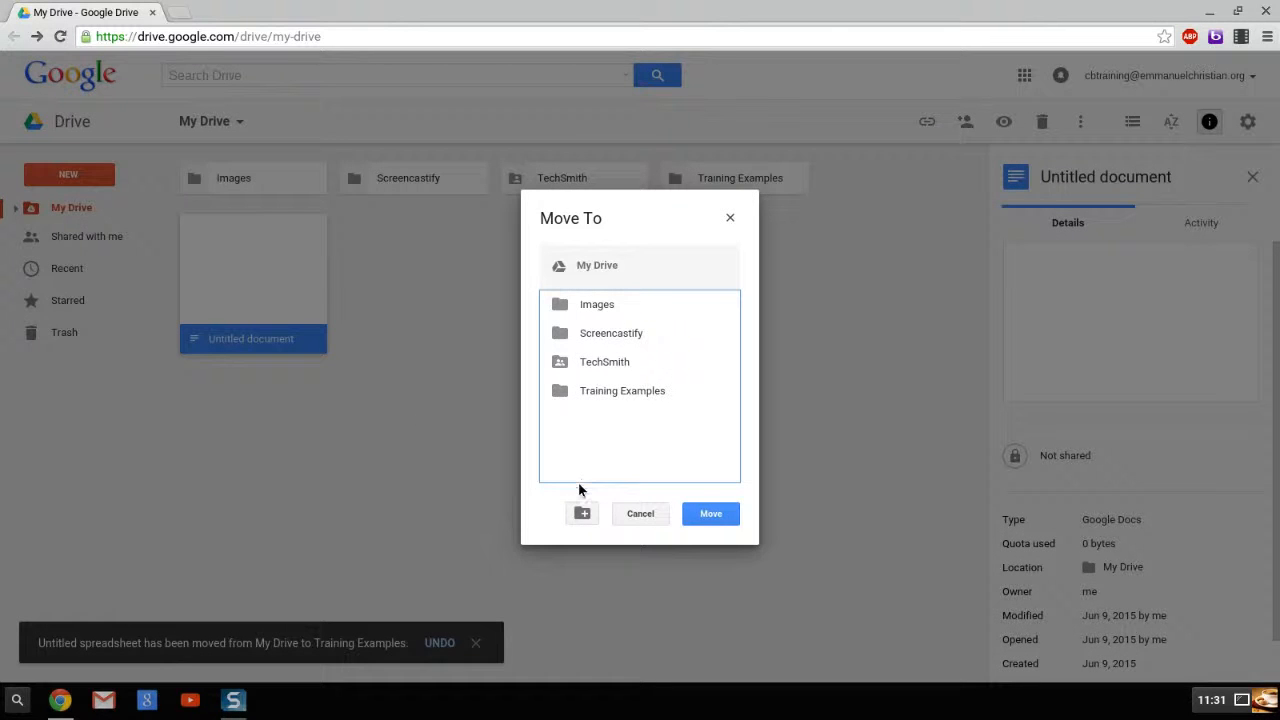
left_click(650, 516)
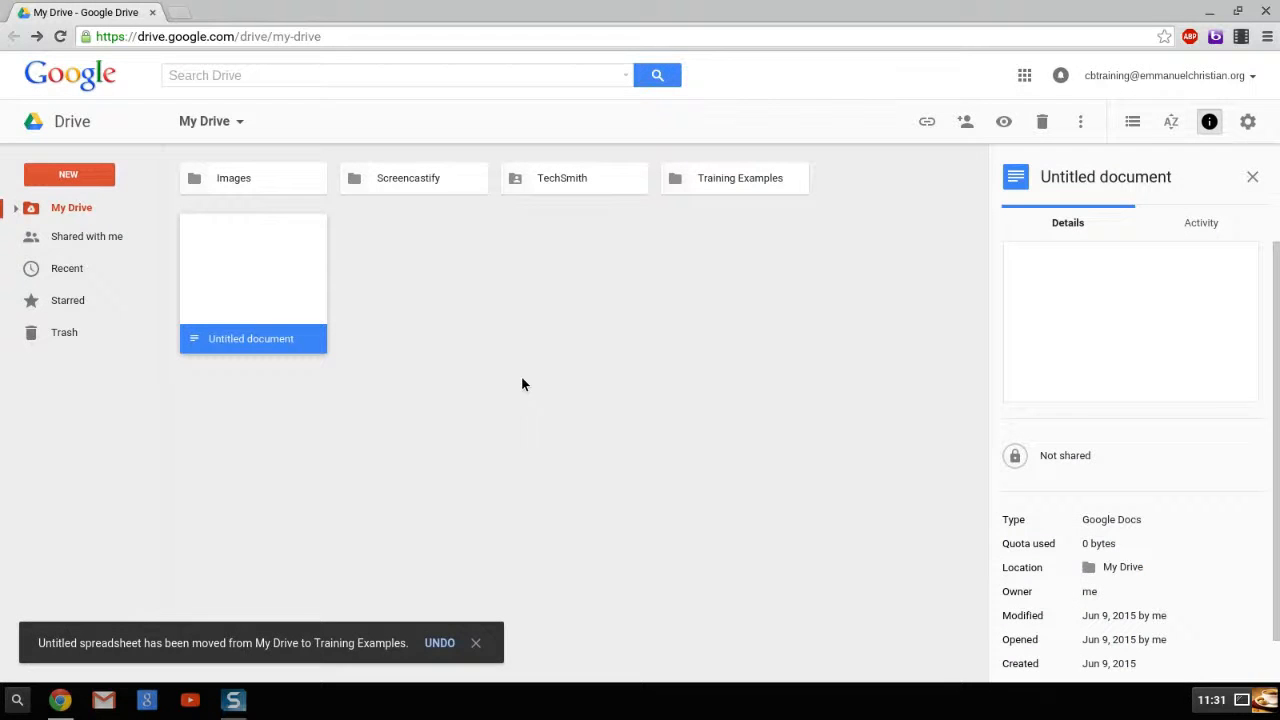
- Close the Google Drive window and open the system status menu
left_click(1273, 11)
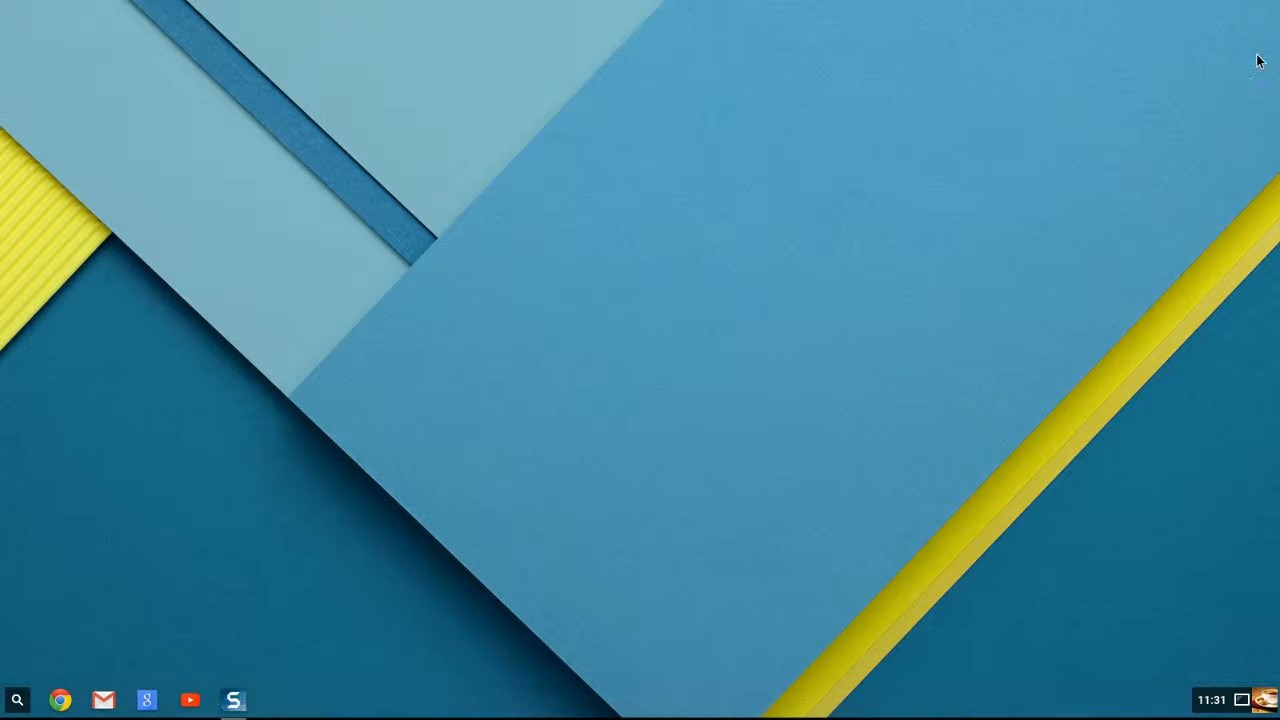
left_click(1245, 706)
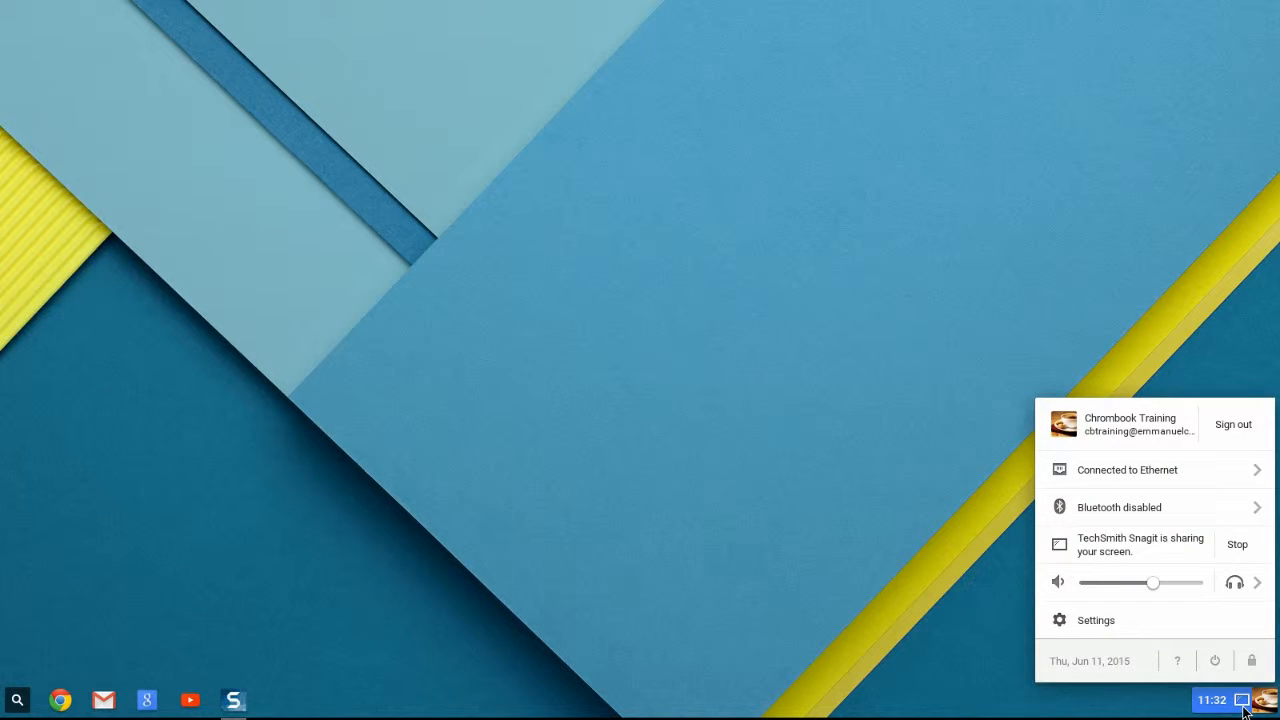